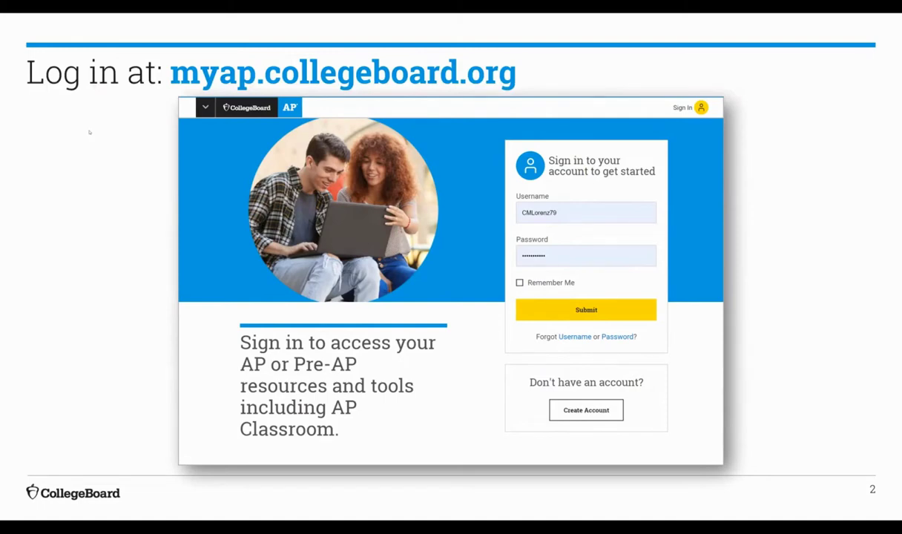
# Advance the slideshow past the myap.collegeboard.org login slide to slide 3.
pyautogui.press('Right')
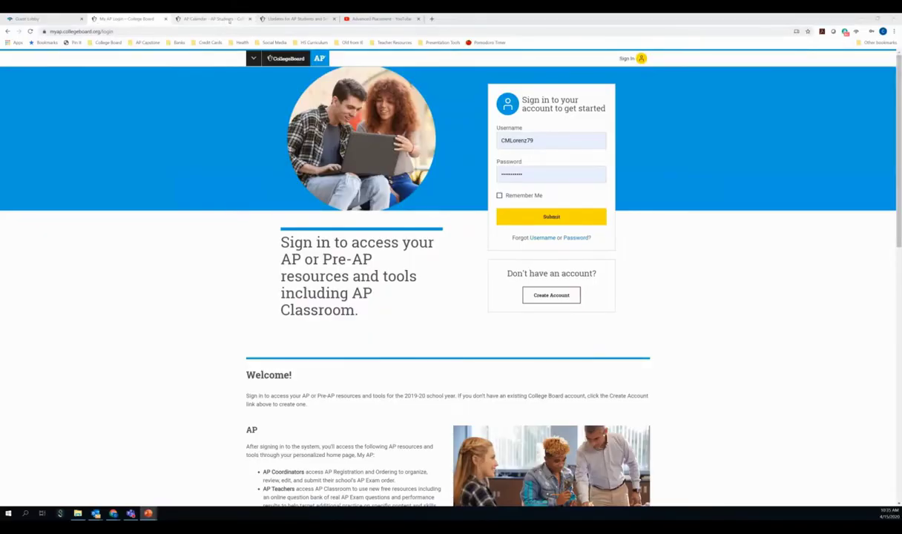
# Switch to the AP Coronavirus Updates tab and zoom the page to 125%.
pyautogui.click(286, 19)
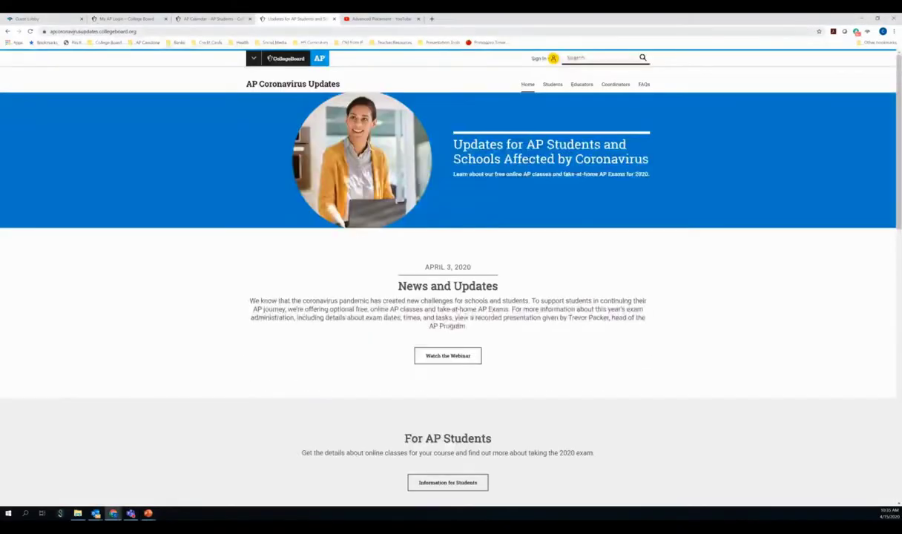
pyautogui.hotkey('ctrl', 'l')
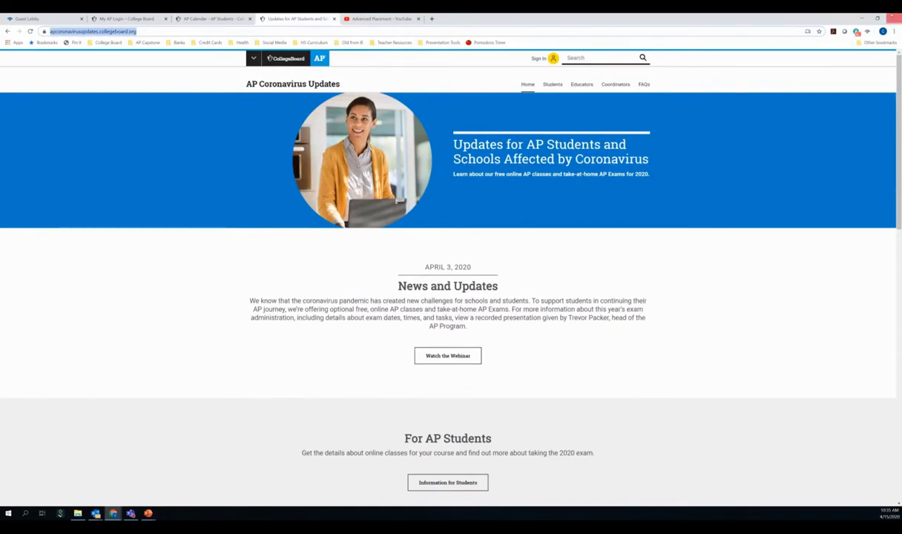
pyautogui.click(894, 31)
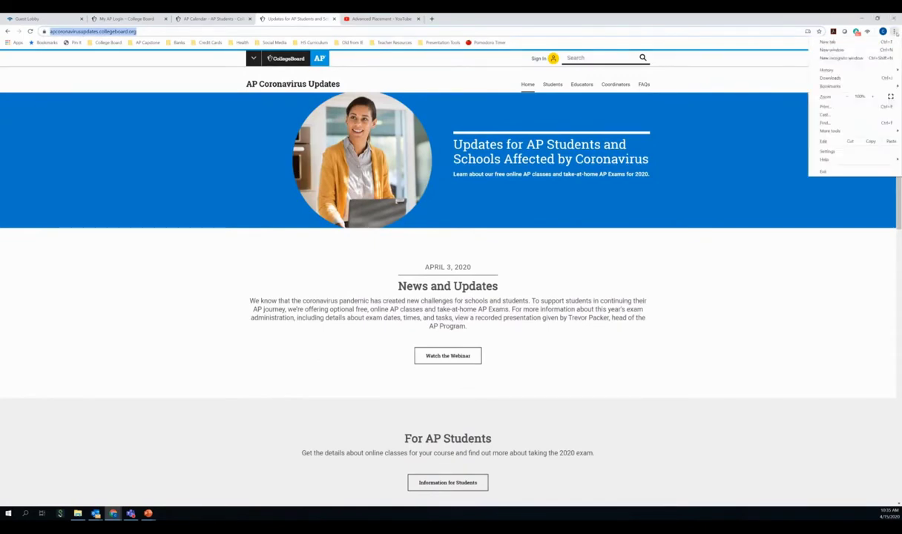
pyautogui.click(874, 97)
pyautogui.click(873, 97)
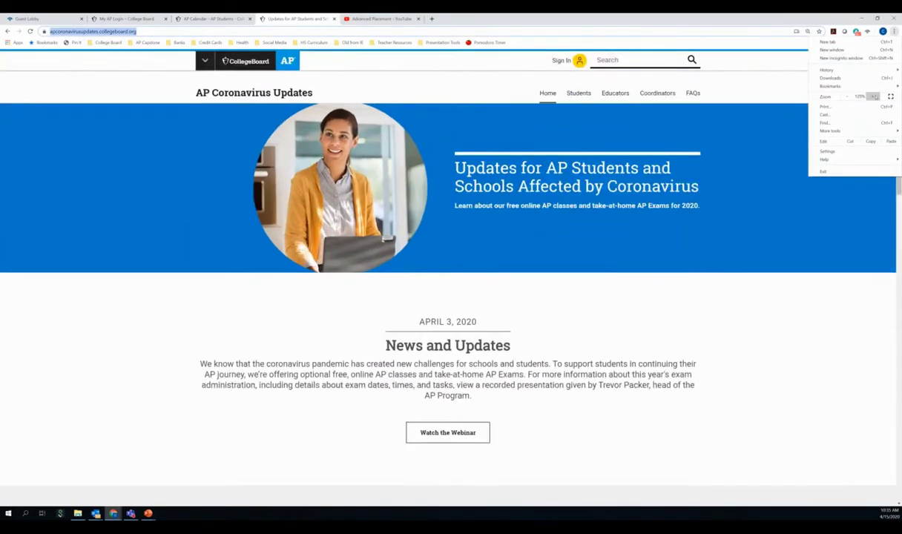
pyautogui.click(551, 133)
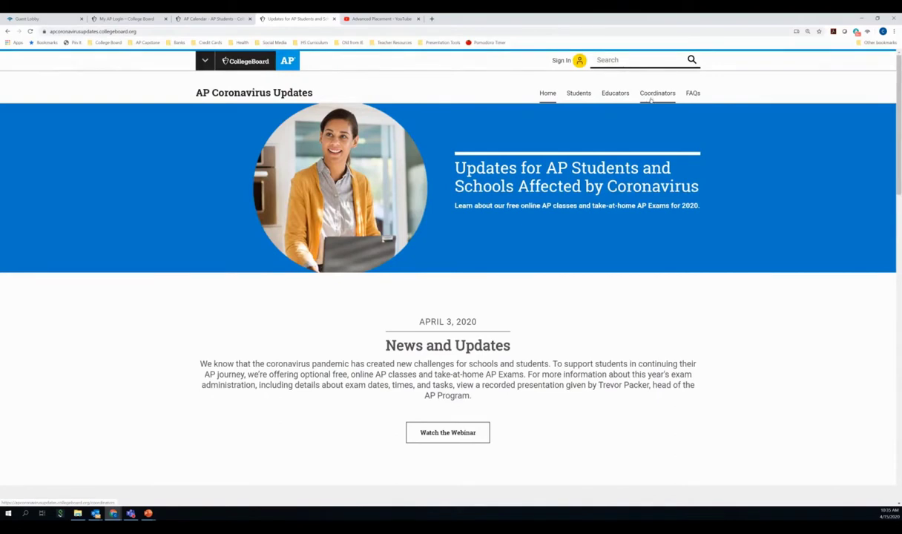
# Open the FAQs and reveal the answer about the extended exam-payment deadline.
pyautogui.click(694, 94)
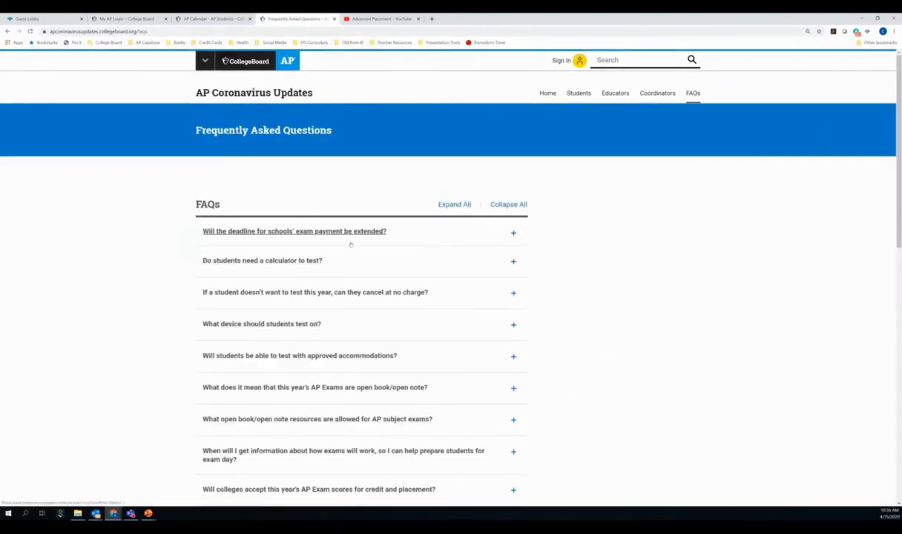
pyautogui.scroll(-2, 348, 242)
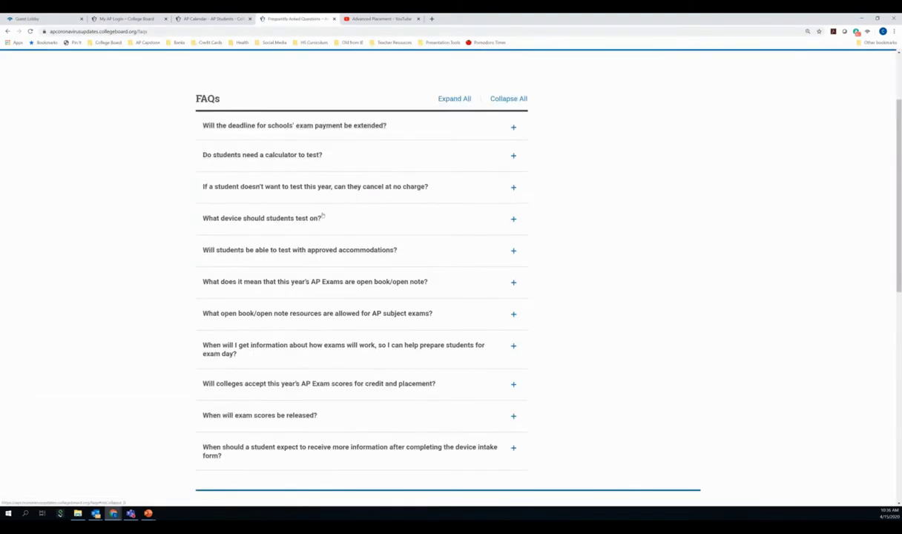
pyautogui.click(513, 127)
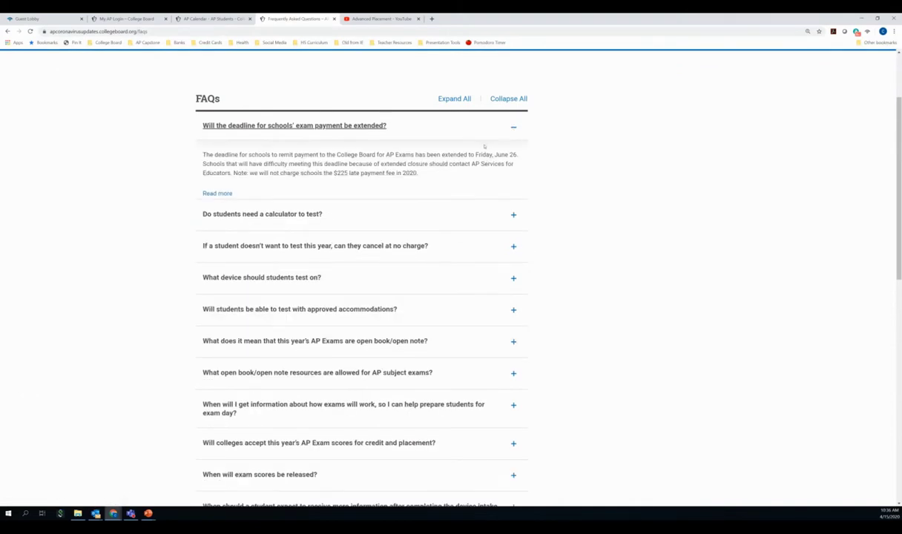
pyautogui.scroll(2, 483, 146)
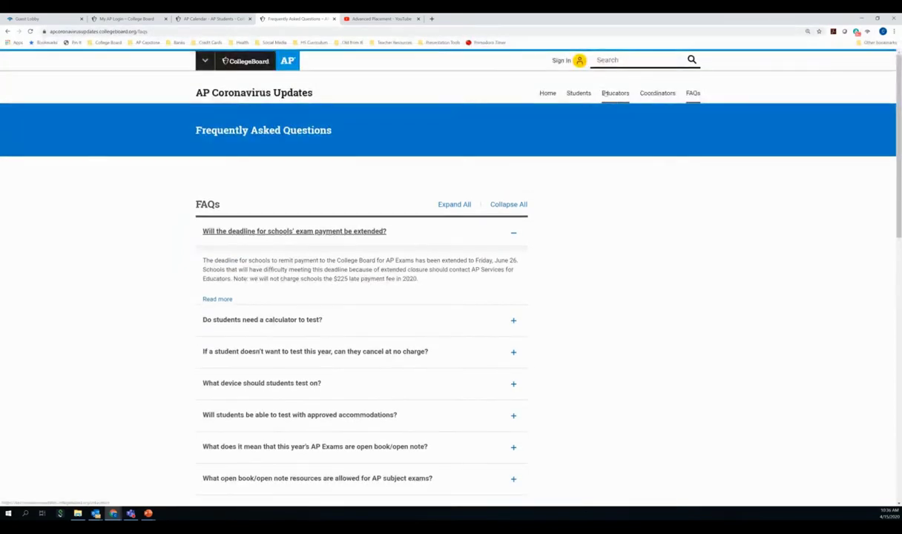
# Open the Educators page and scroll to About This Year's AP Exams.
pyautogui.click(607, 92)
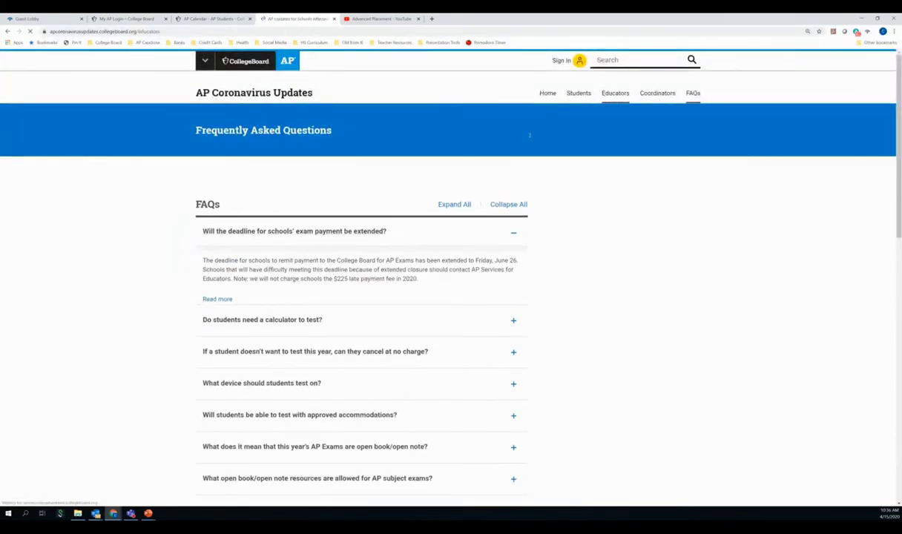
pyautogui.scroll(-2, 479, 153)
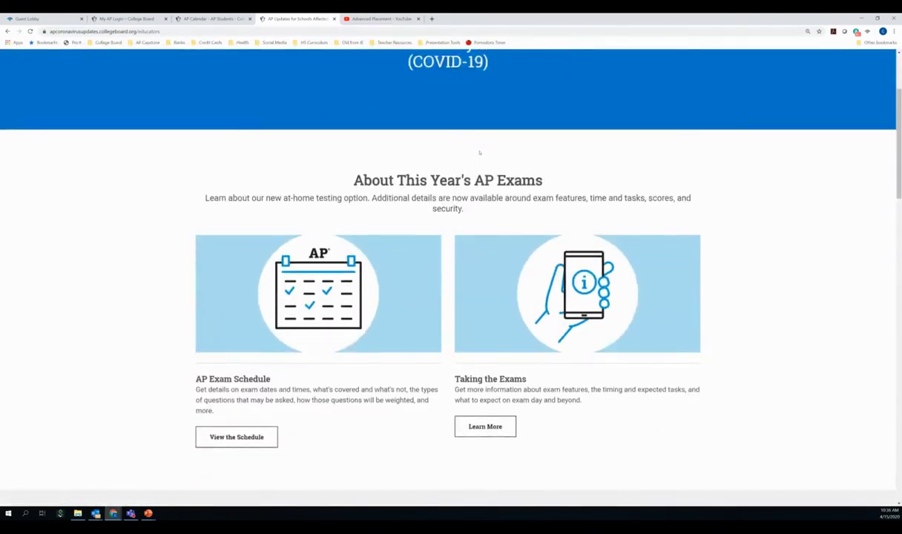
pyautogui.scroll(-1, 479, 153)
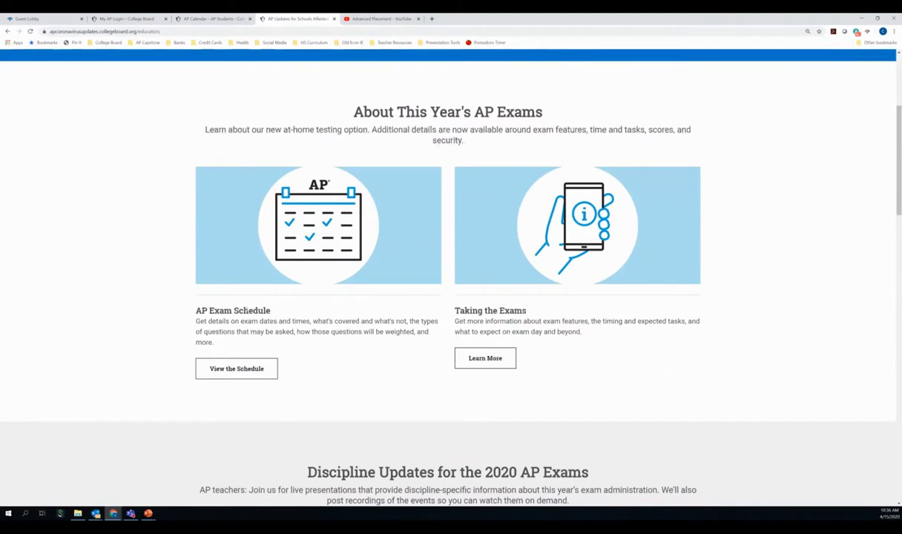
# Open the AP Exam Schedule 2020 page and scroll through the exam list.
pyautogui.click(244, 369)
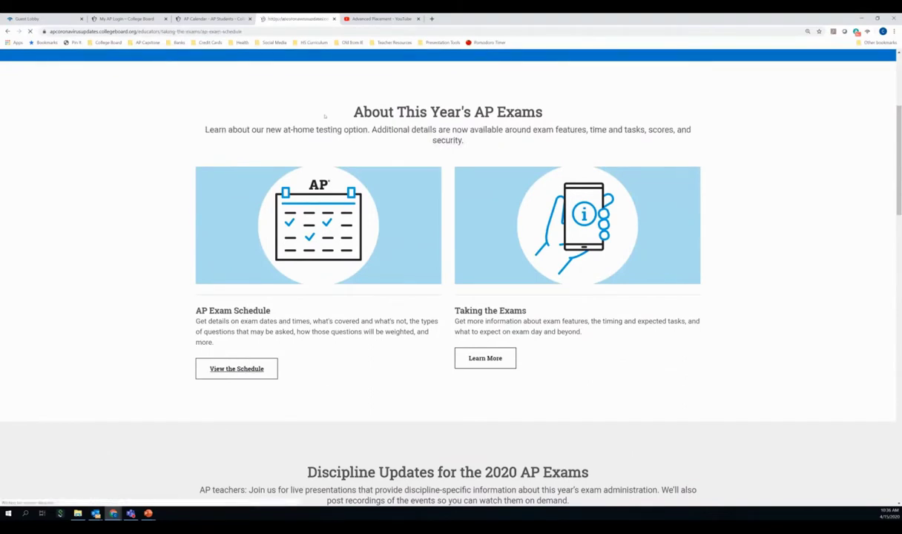
pyautogui.scroll(-2, 350, 198)
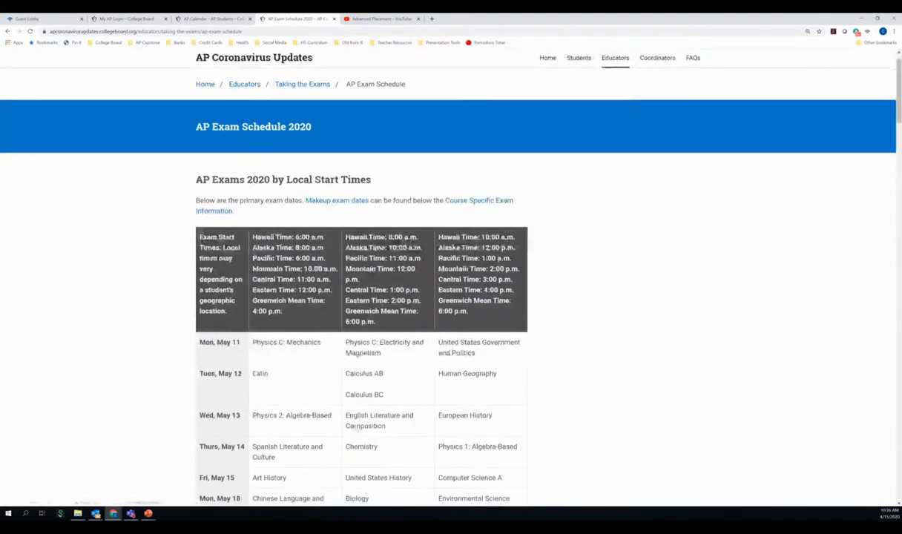
pyautogui.scroll(-5, 294, 232)
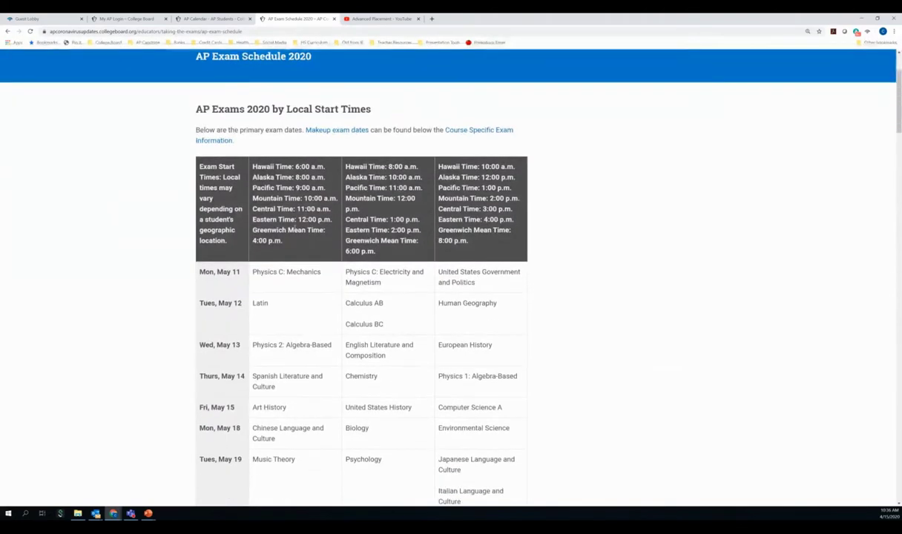
pyautogui.scroll(-10, 295, 229)
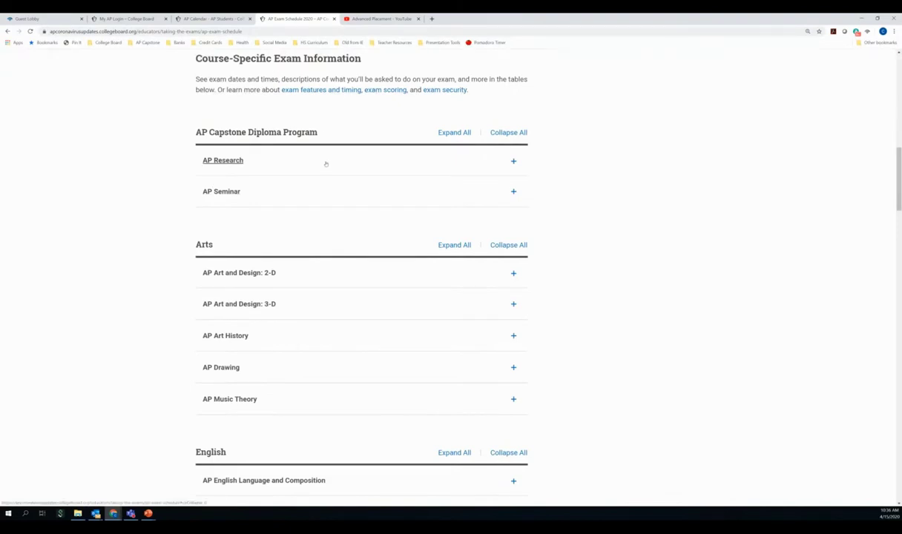
pyautogui.scroll(-5, 326, 163)
pyautogui.scroll(-2, 325, 162)
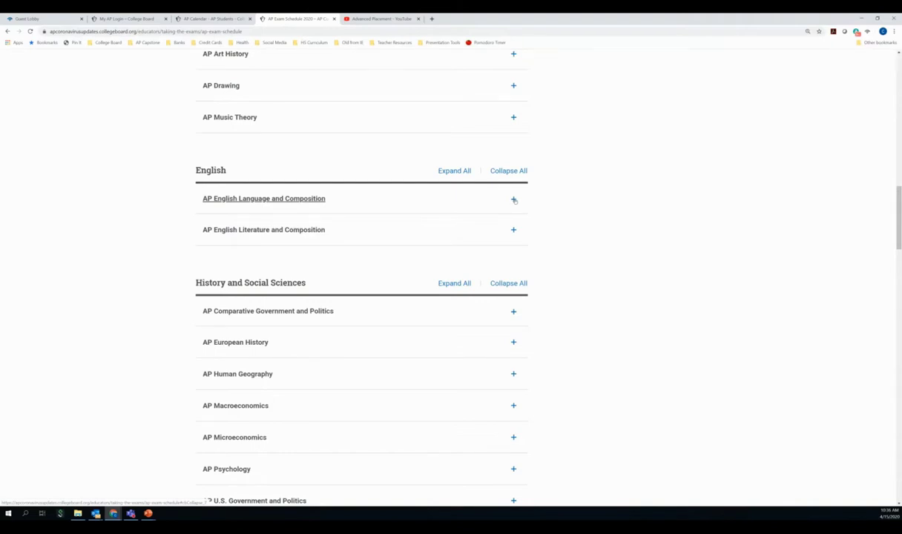
# Expand AP English Language and Composition to review its May 20 exam details.
pyautogui.click(513, 199)
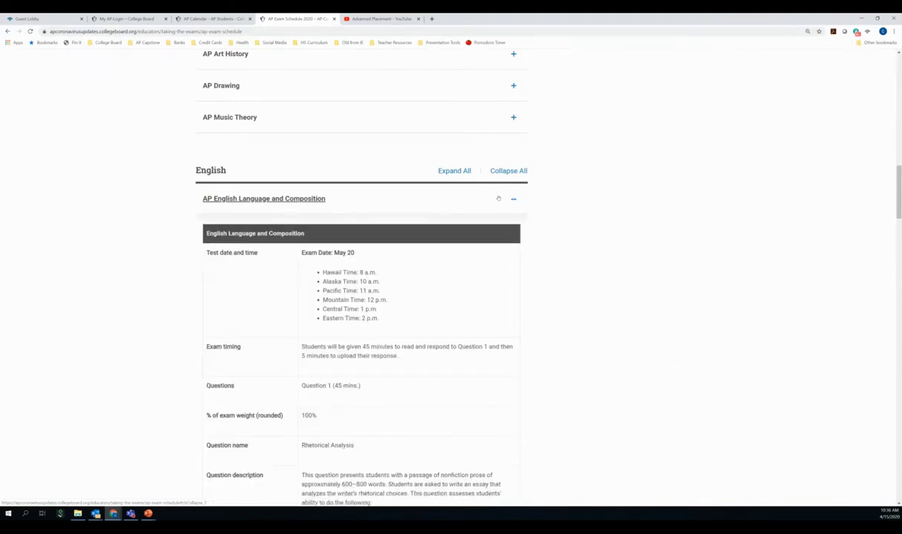
pyautogui.scroll(-2, 491, 198)
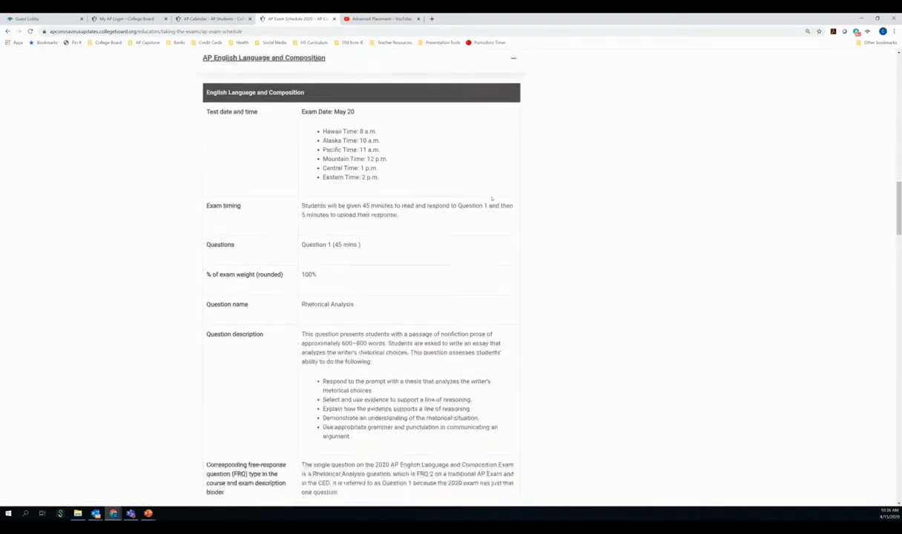
pyautogui.scroll(-1, 491, 199)
pyautogui.scroll(-1, 491, 198)
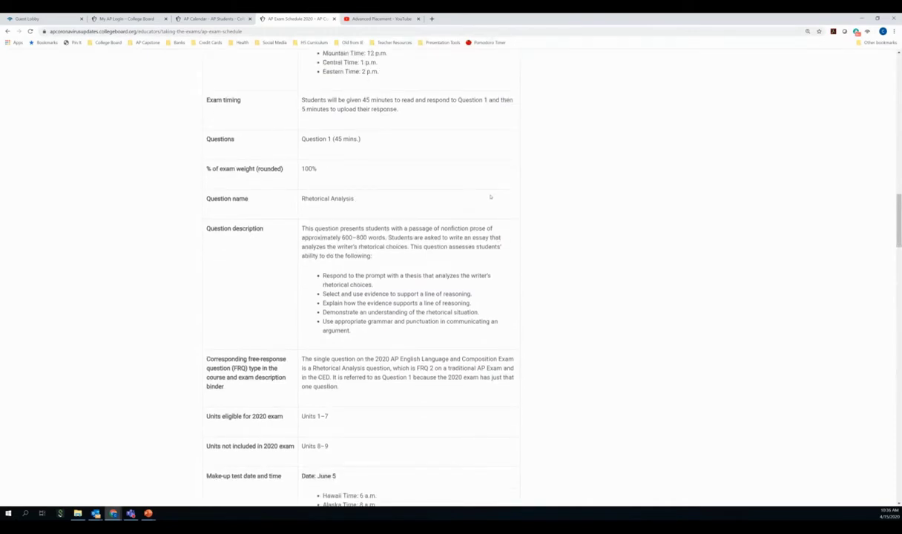
pyautogui.scroll(-1, 490, 197)
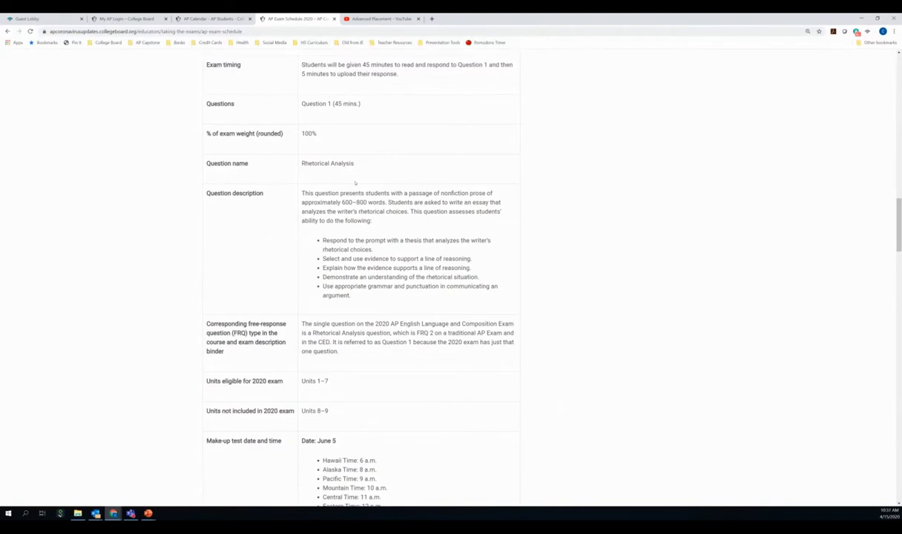
pyautogui.scroll(-2, 341, 245)
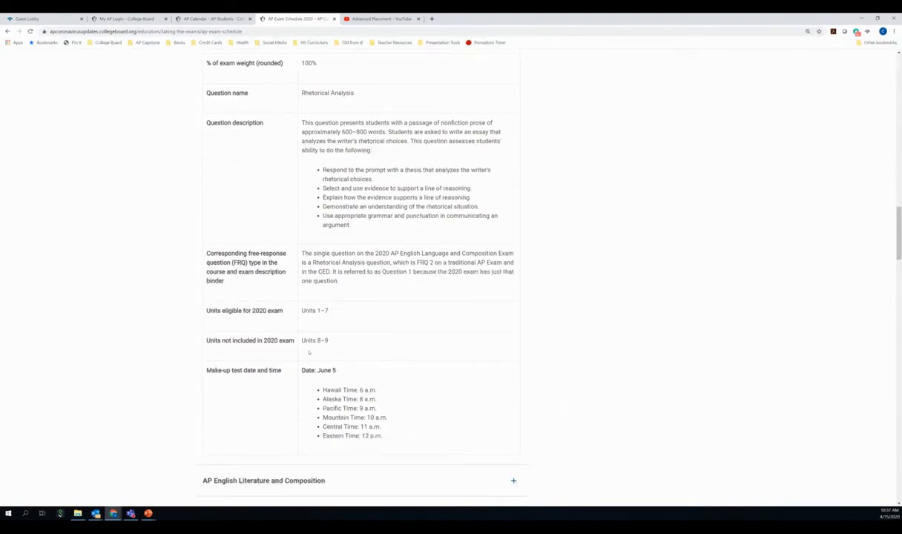
pyautogui.scroll(6, 342, 285)
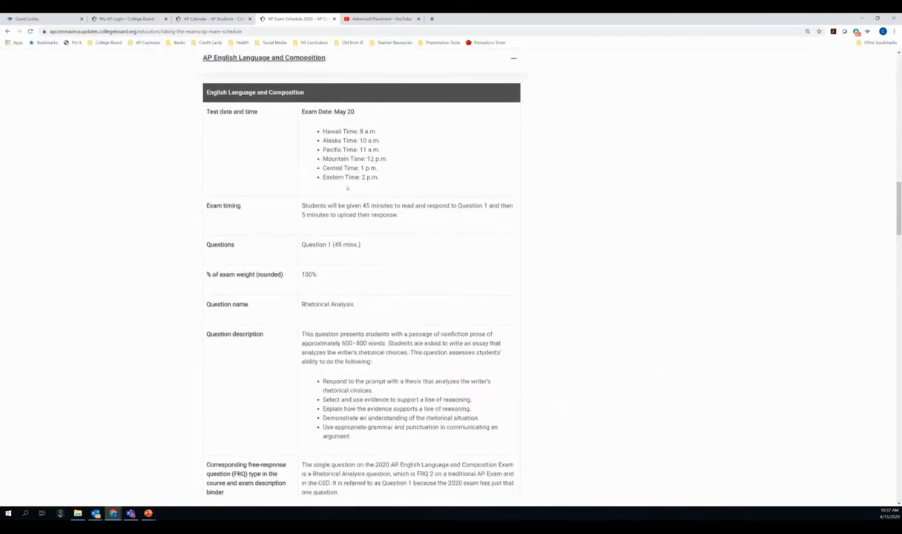
pyautogui.scroll(-5, 347, 187)
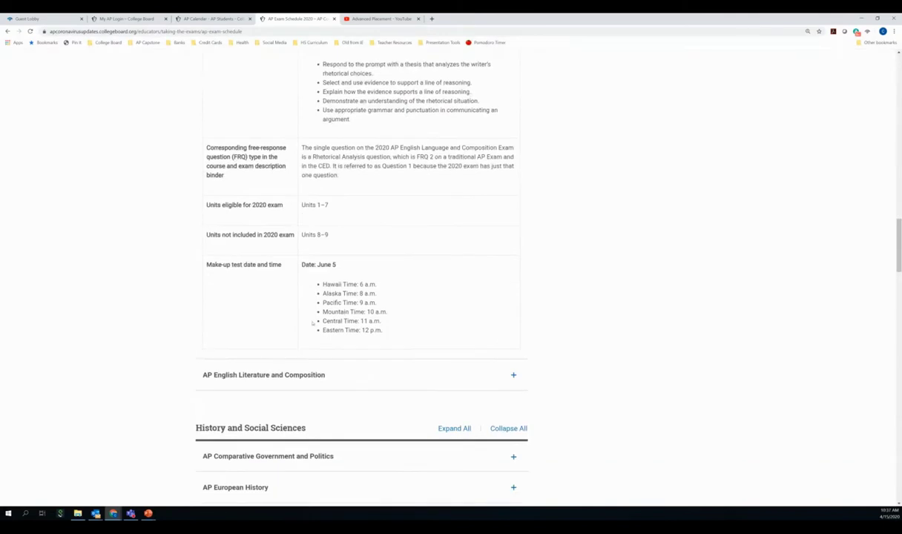
pyautogui.scroll(8, 343, 294)
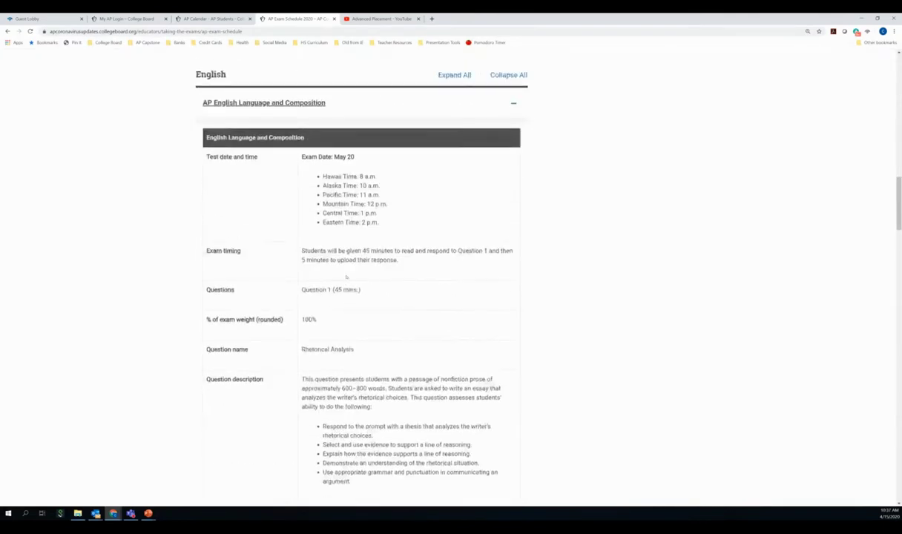
pyautogui.scroll(1, 345, 276)
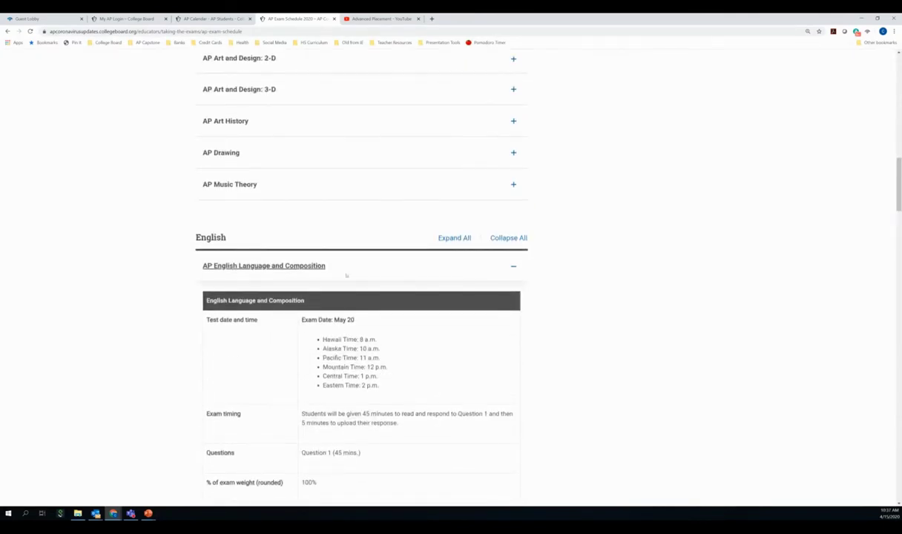
# Collapse the English Language details and go back to the Educators page.
pyautogui.click(311, 304)
pyautogui.scroll(11, 305, 226)
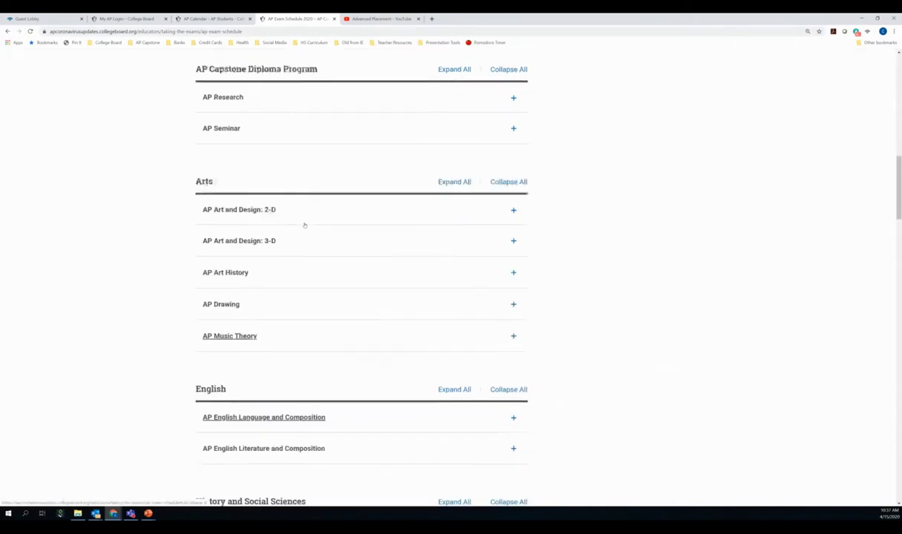
pyautogui.scroll(3, 304, 224)
pyautogui.click(245, 119)
pyautogui.scroll(-3, 332, 201)
# Open Learn More under AP Online Course Schedule in Resources for Remote Teaching.
pyautogui.scroll(-5, 337, 198)
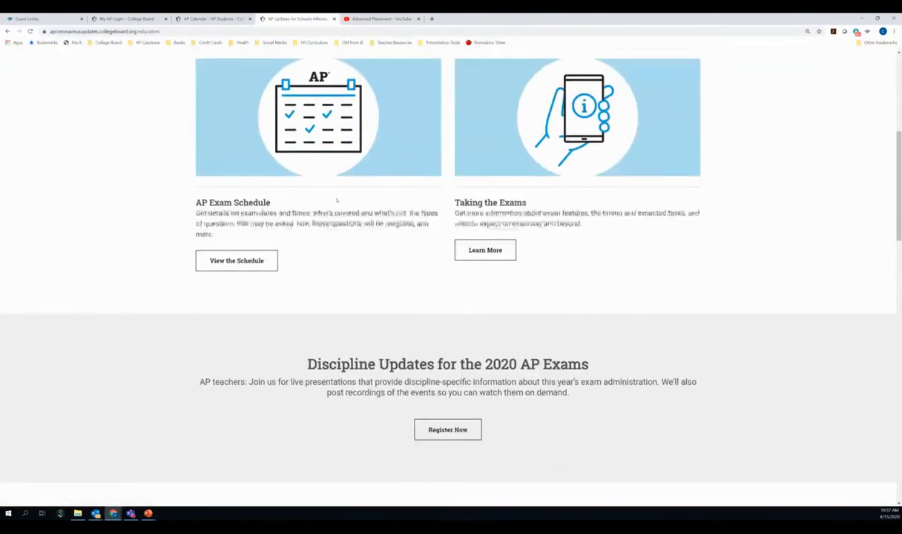
pyautogui.scroll(-2, 336, 198)
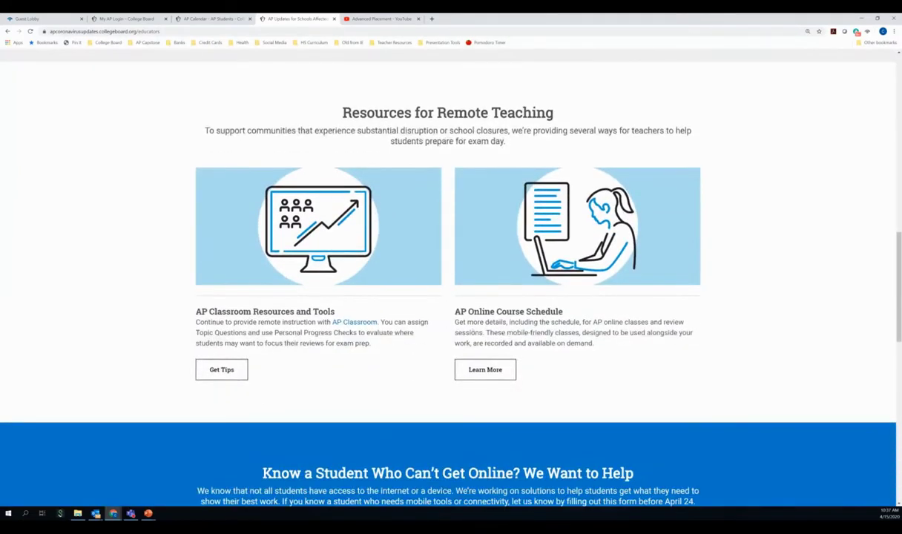
pyautogui.click(465, 362)
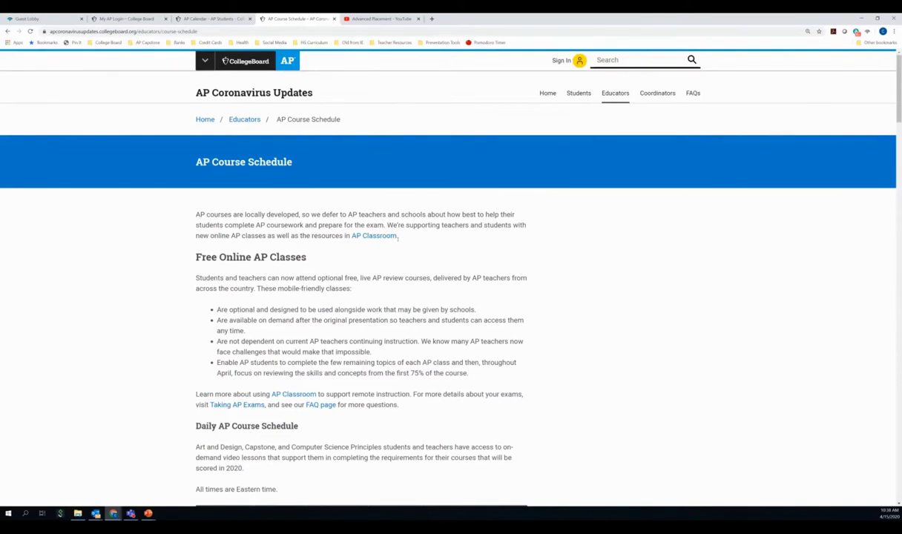
# Scroll down the daily AP course schedule table toward the AP European History link.
pyautogui.scroll(-1, 402, 235)
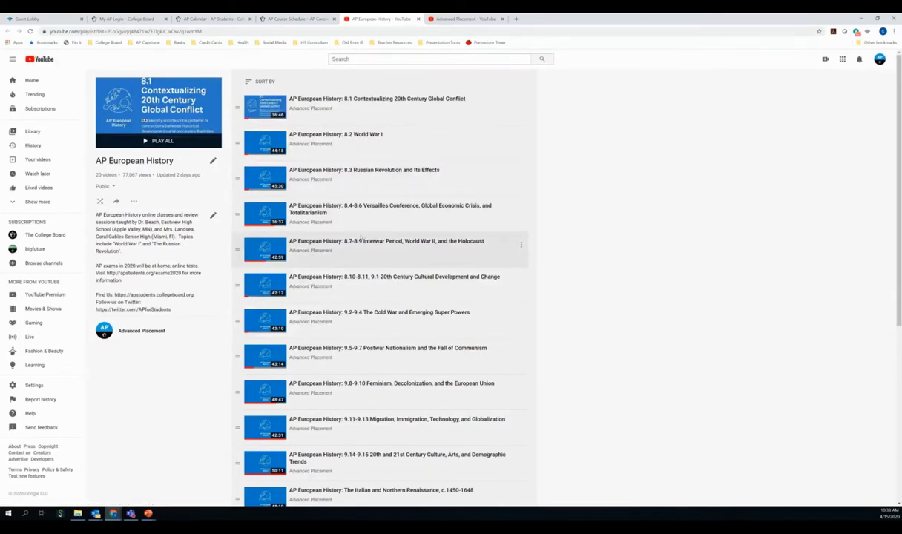
pyautogui.scroll(-1, 361, 237)
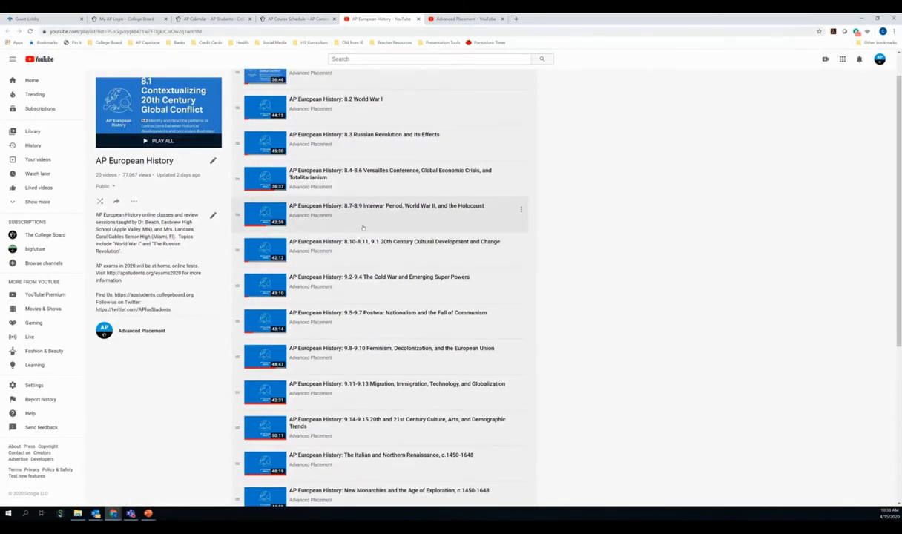
pyautogui.scroll(-6, 365, 227)
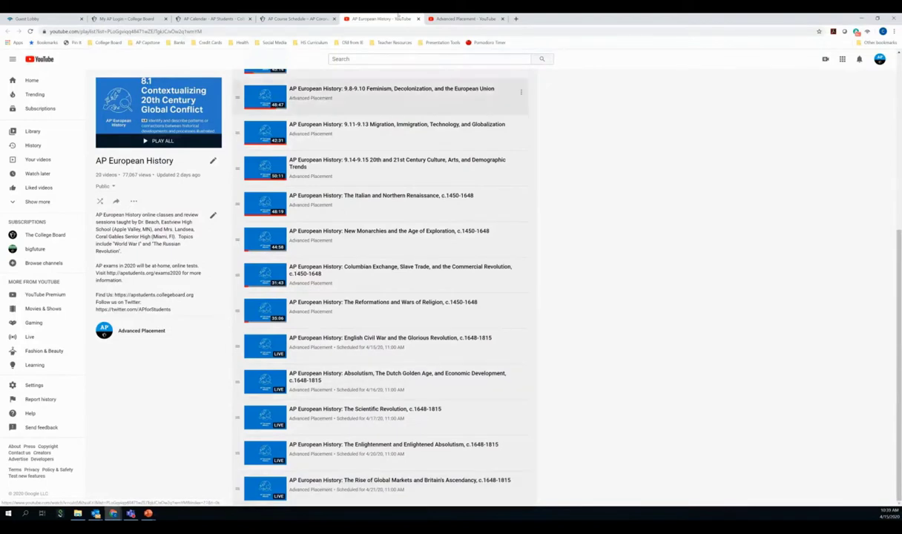
pyautogui.scroll(4, 333, 98)
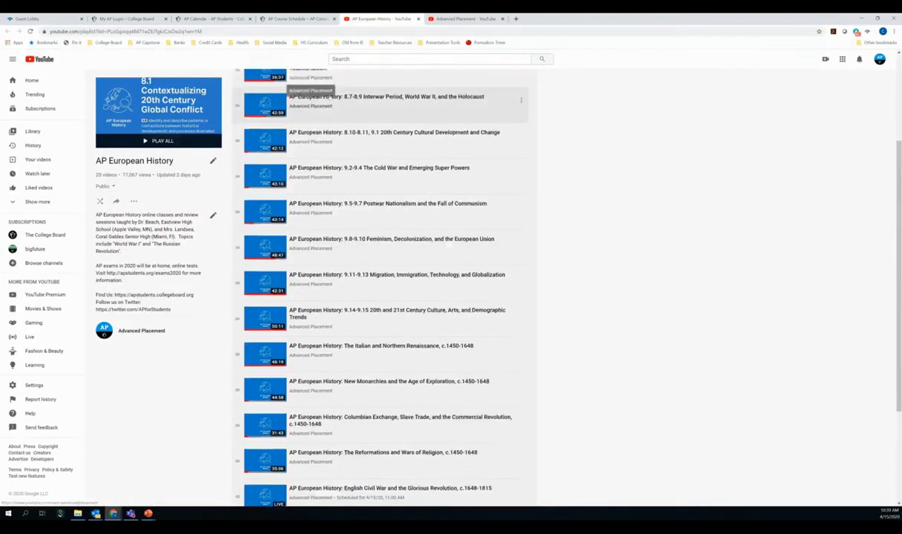
pyautogui.scroll(1, 327, 96)
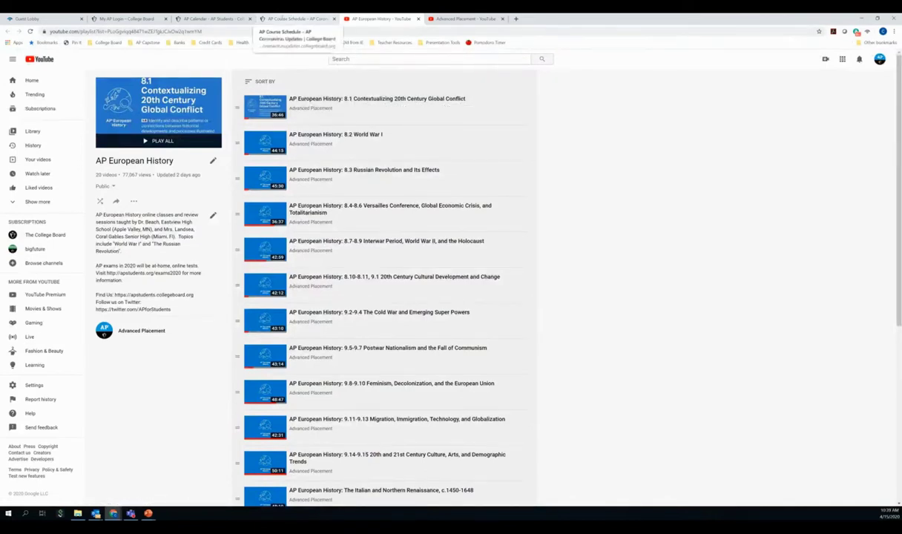
# Return to the AP Course Schedule tab and scroll down to AP Psychology.
pyautogui.click(285, 20)
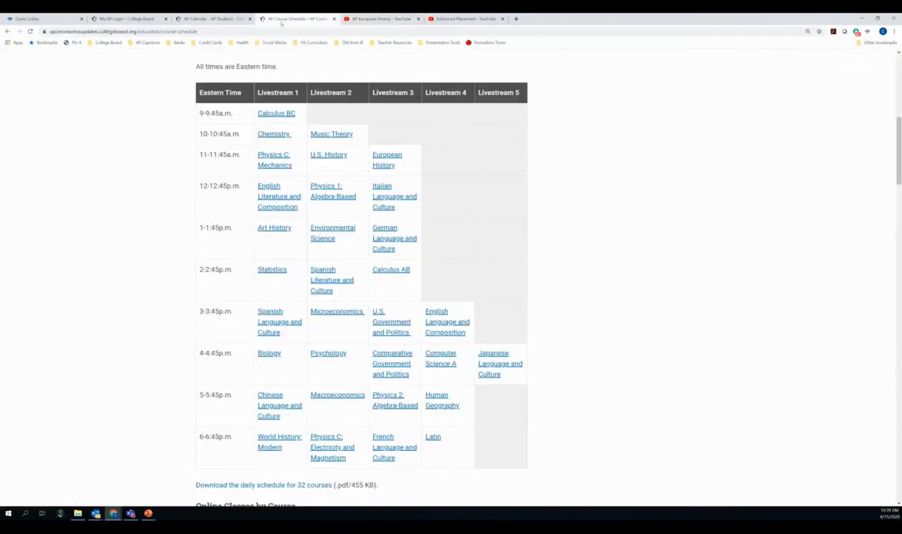
pyautogui.scroll(-5, 334, 128)
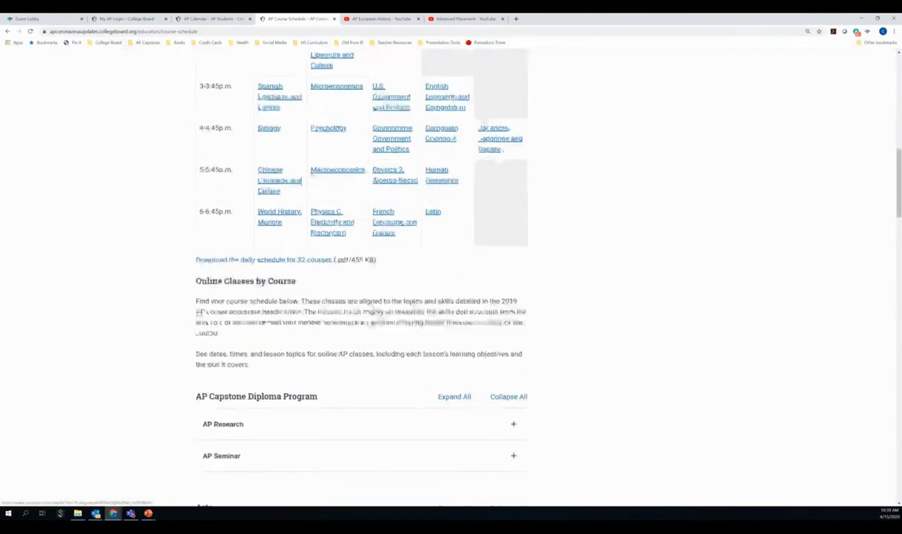
pyautogui.scroll(-5, 338, 125)
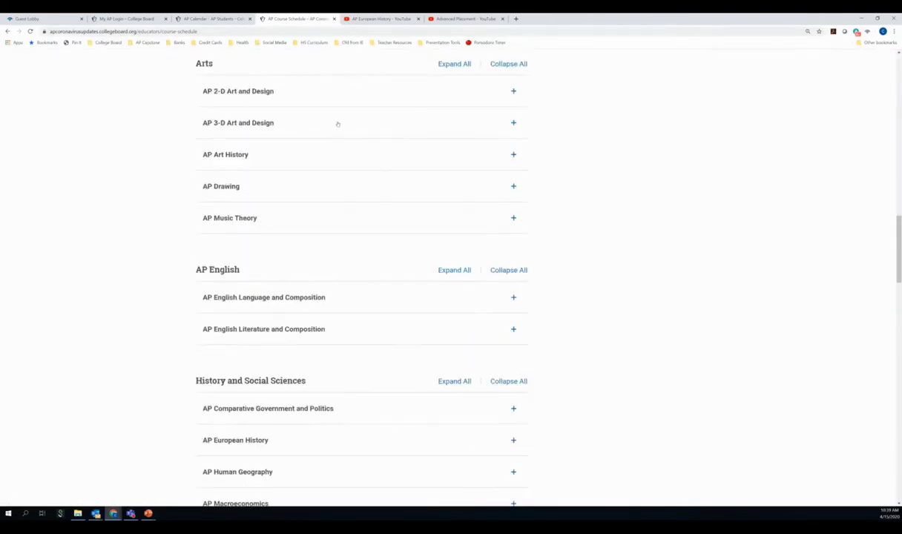
pyautogui.scroll(-3, 337, 122)
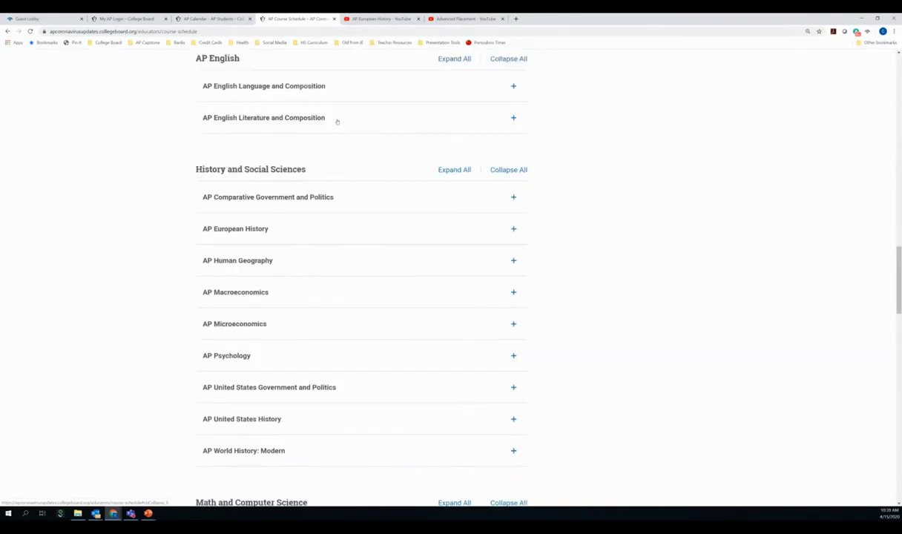
pyautogui.scroll(-2, 337, 122)
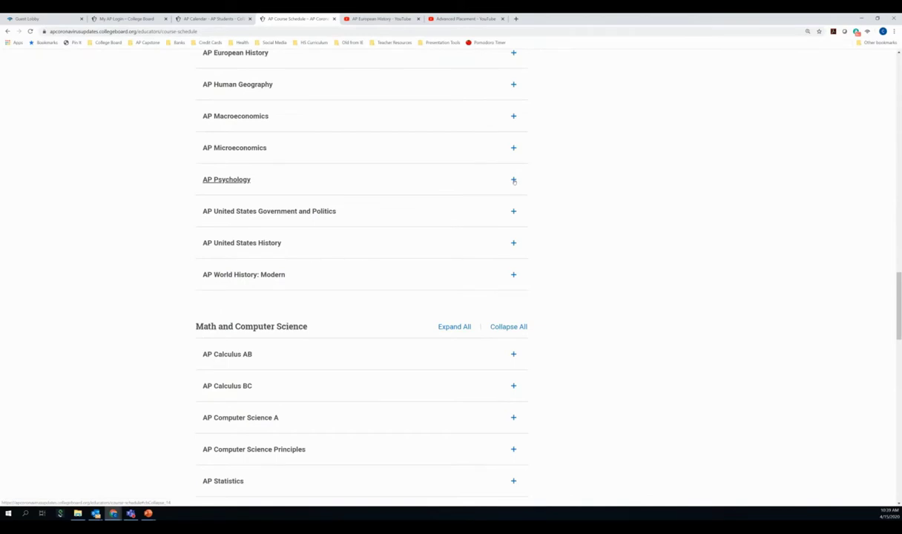
# Expand the AP Psychology livestream schedule and scroll through its lesson table.
pyautogui.click(513, 180)
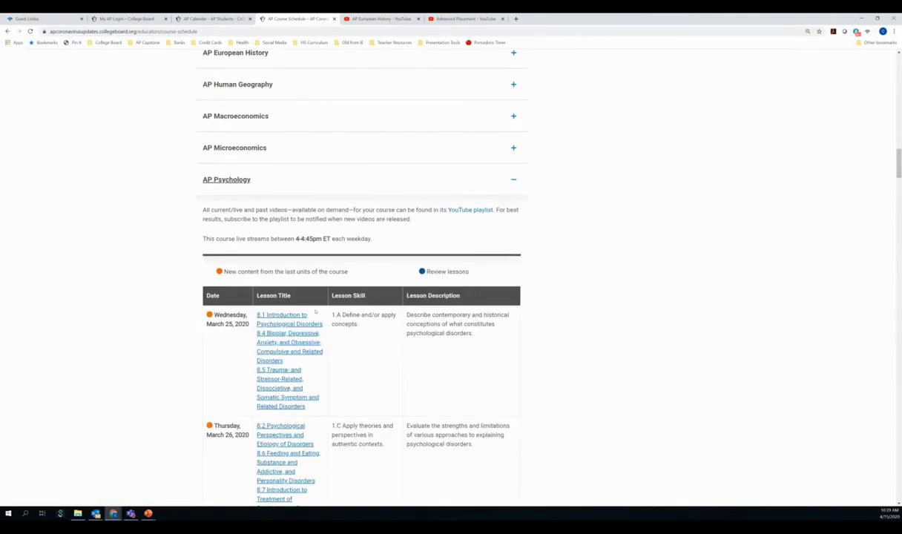
pyautogui.scroll(-4, 366, 329)
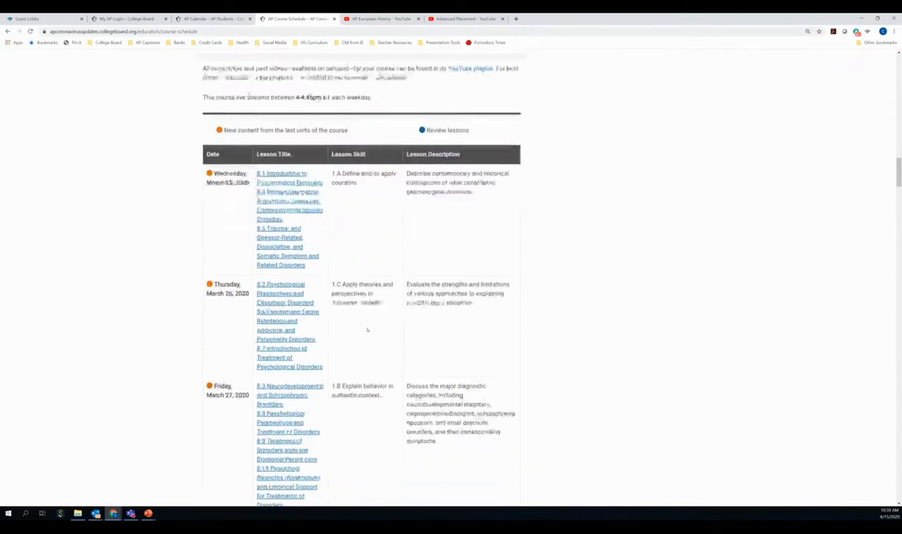
pyautogui.scroll(-5, 366, 329)
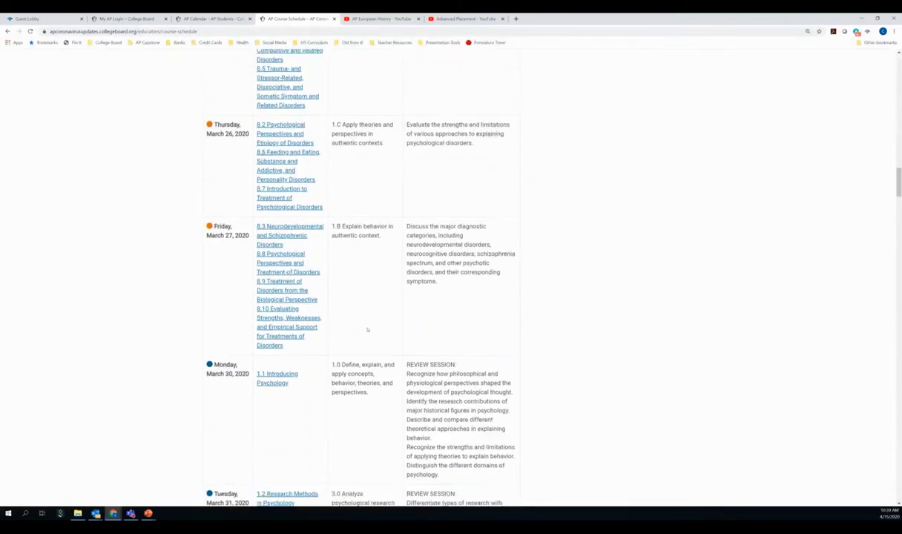
pyautogui.scroll(-7, 366, 330)
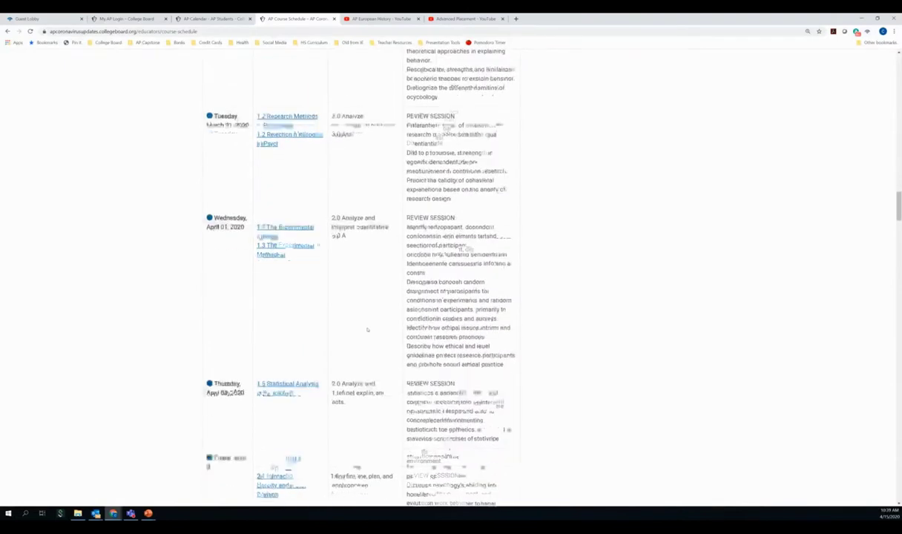
pyautogui.scroll(-3, 367, 330)
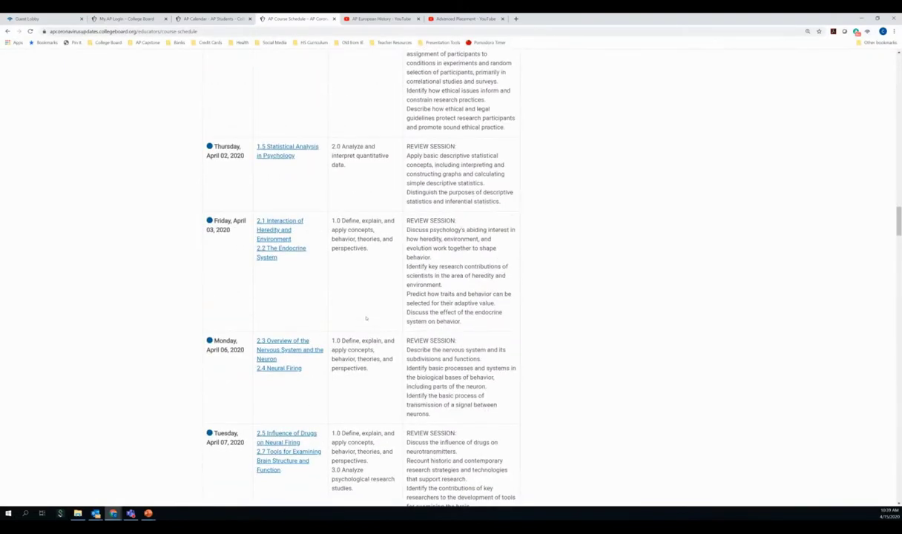
pyautogui.scroll(-1, 367, 329)
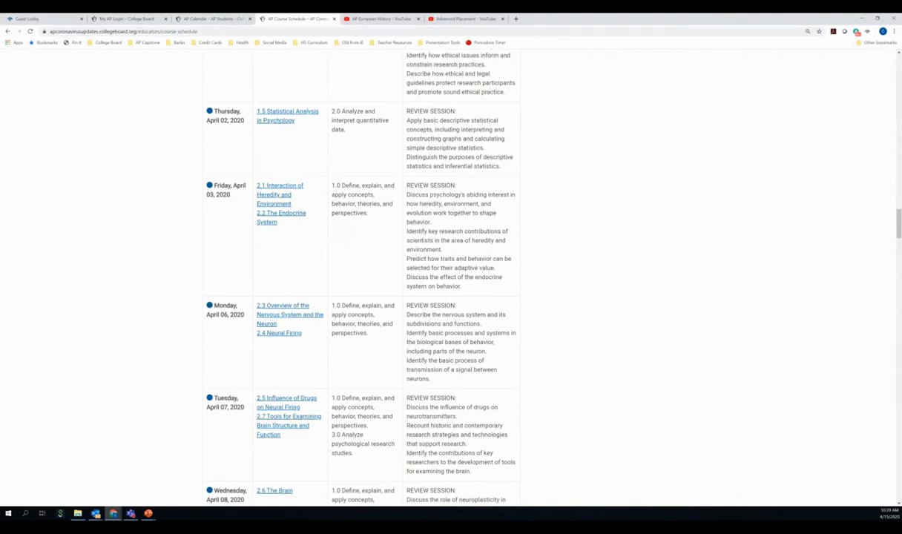
pyautogui.scroll(-6, 407, 323)
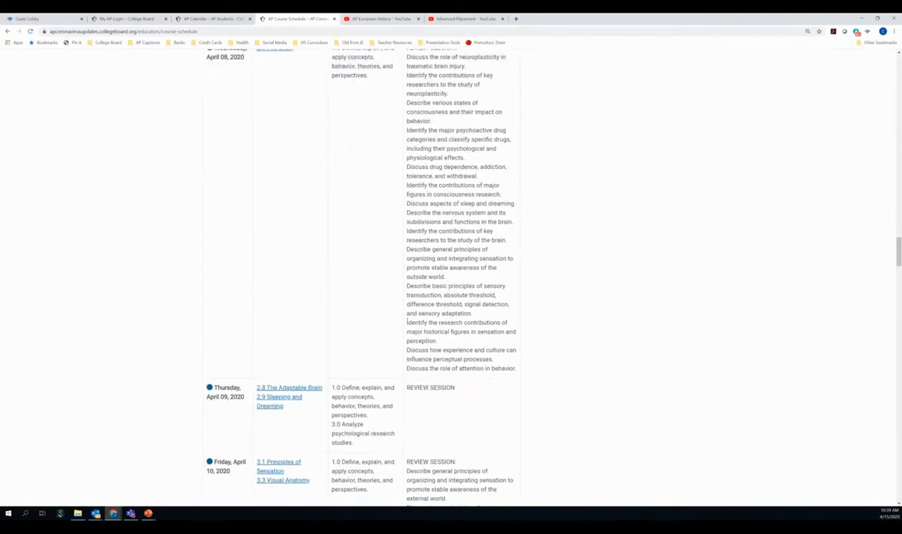
pyautogui.scroll(-5, 407, 323)
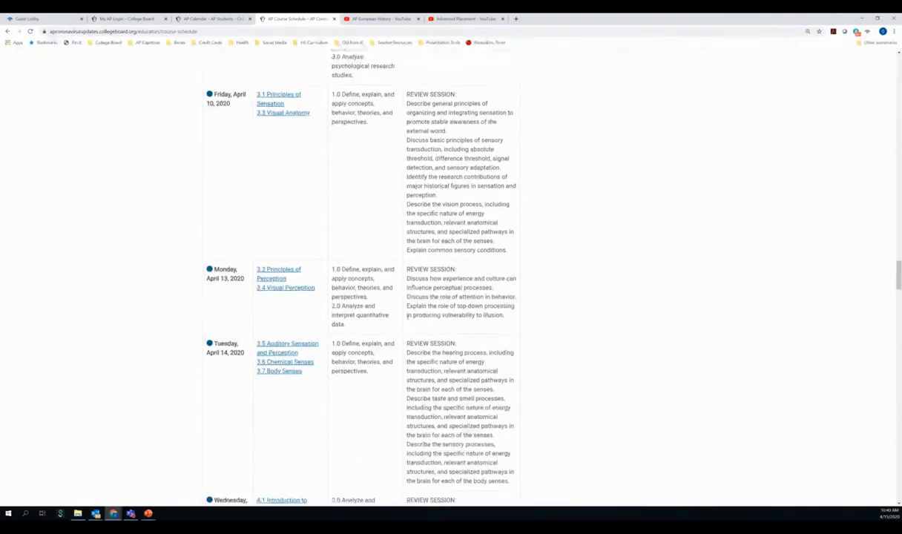
pyautogui.scroll(-8, 406, 315)
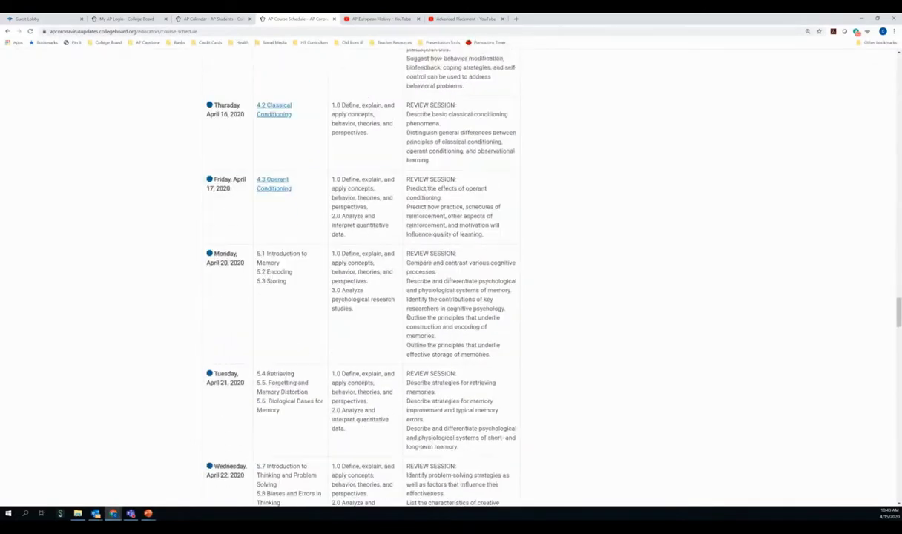
pyautogui.scroll(-6, 407, 317)
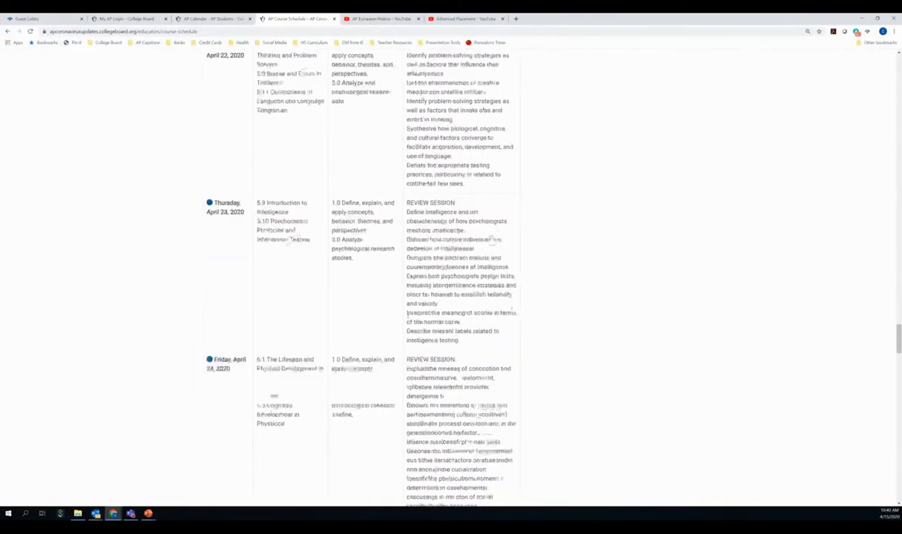
pyautogui.scroll(-7, 407, 314)
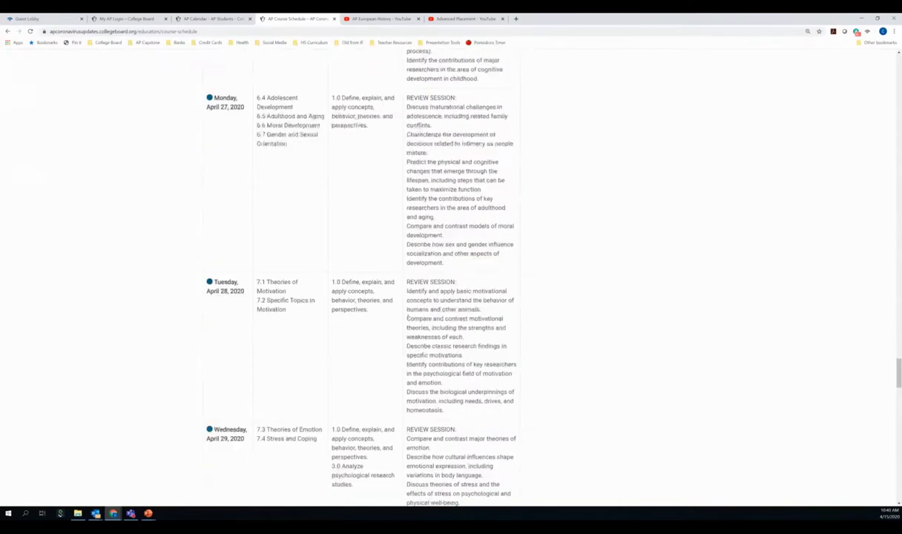
pyautogui.scroll(-7, 407, 317)
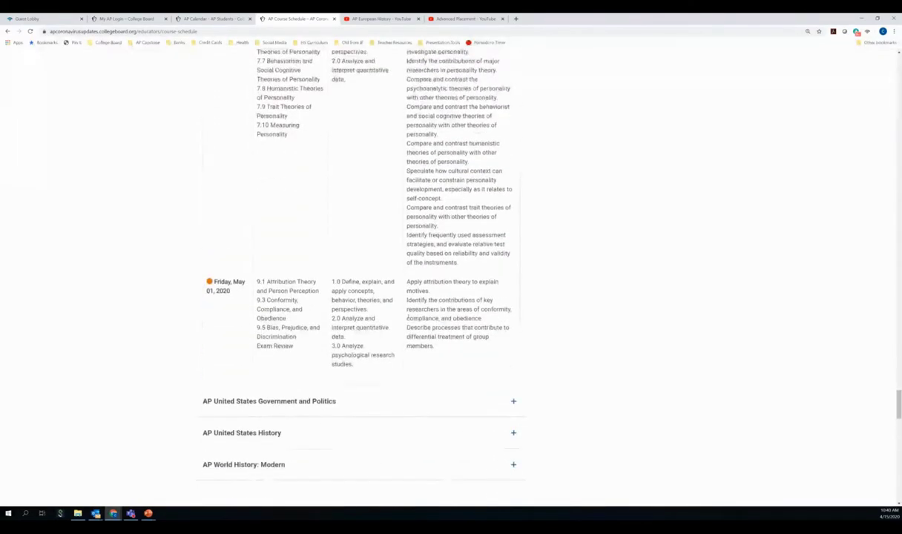
# Collapse the AP Psychology schedule and switch to the My AP sign-in tab.
pyautogui.scroll(3, 407, 318)
pyautogui.scroll(6, 407, 318)
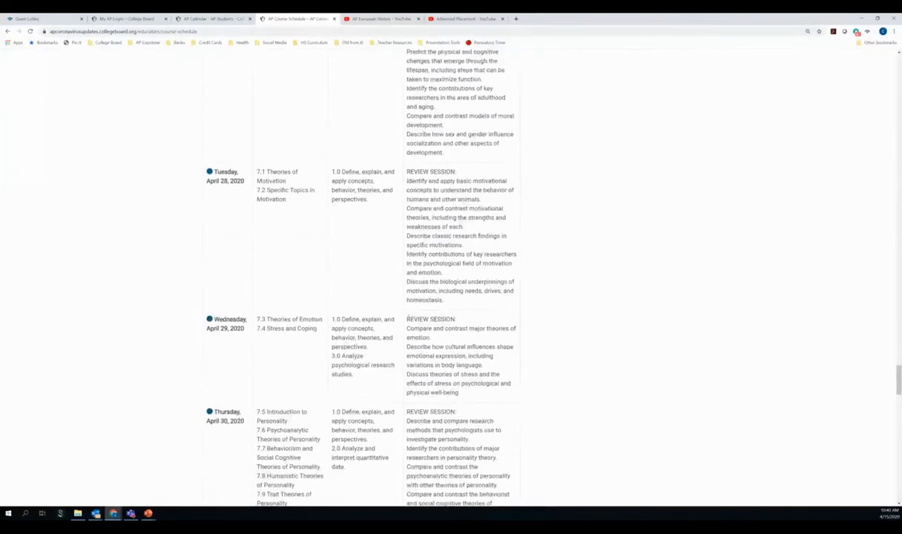
pyautogui.scroll(20, 407, 317)
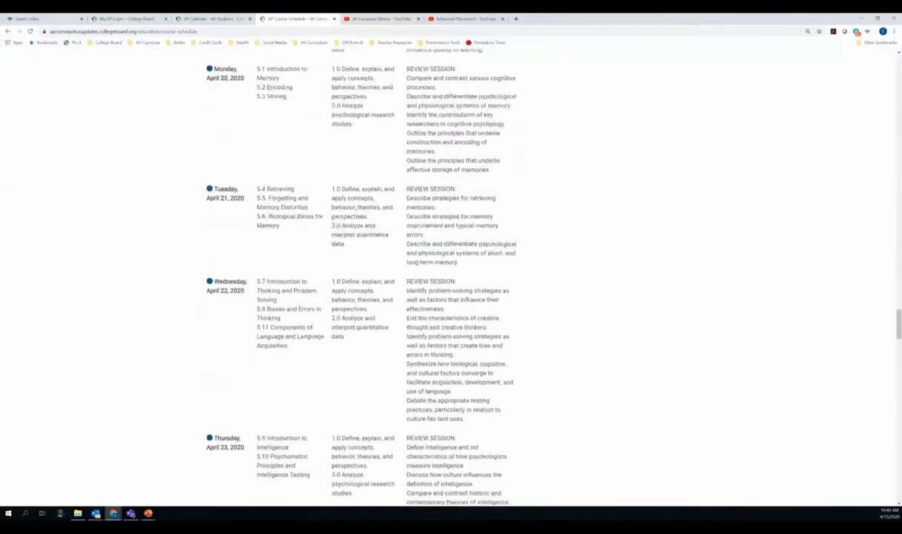
pyautogui.scroll(2, 408, 319)
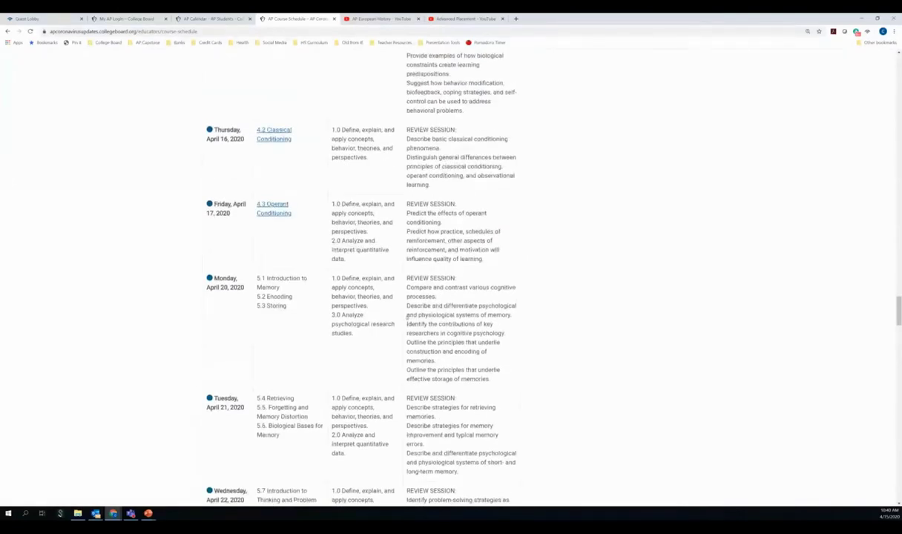
pyautogui.scroll(7, 407, 319)
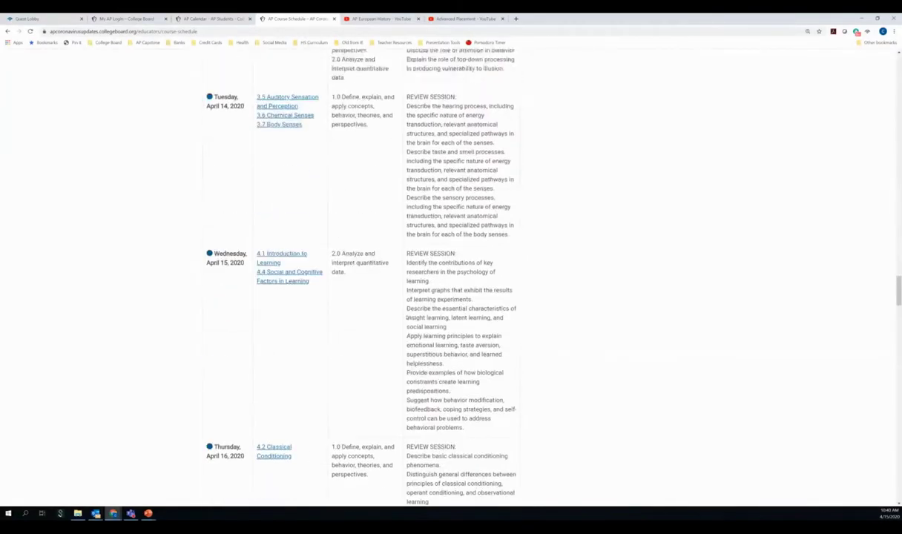
pyautogui.scroll(13, 408, 319)
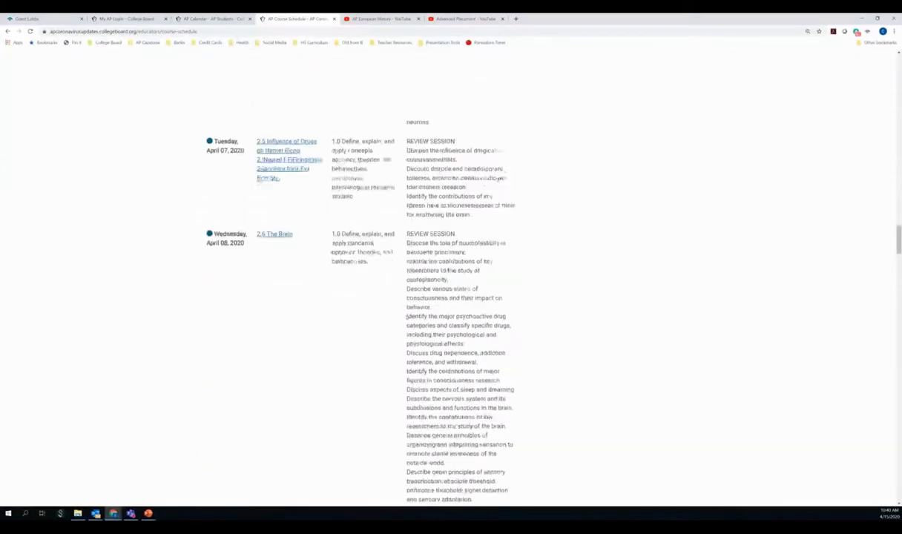
pyautogui.scroll(13, 408, 319)
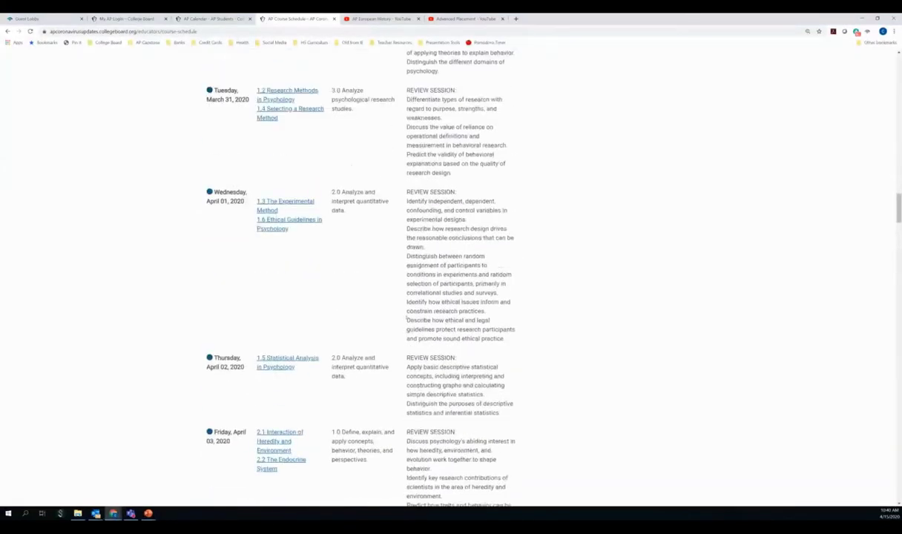
pyautogui.scroll(13, 407, 318)
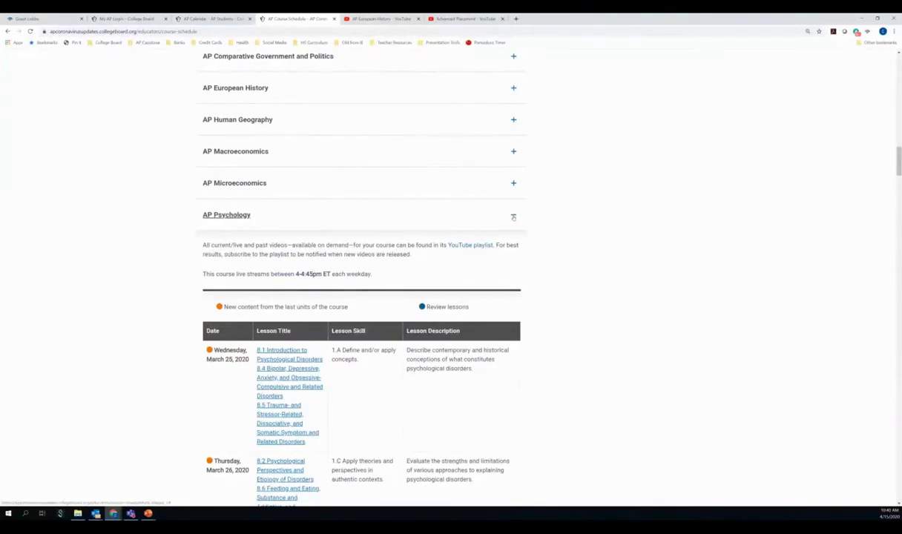
pyautogui.click(491, 210)
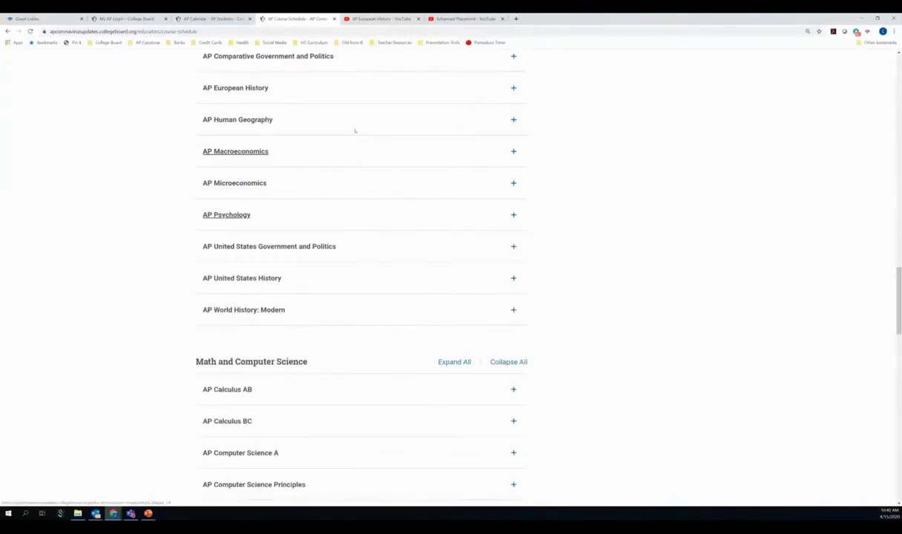
pyautogui.click(137, 18)
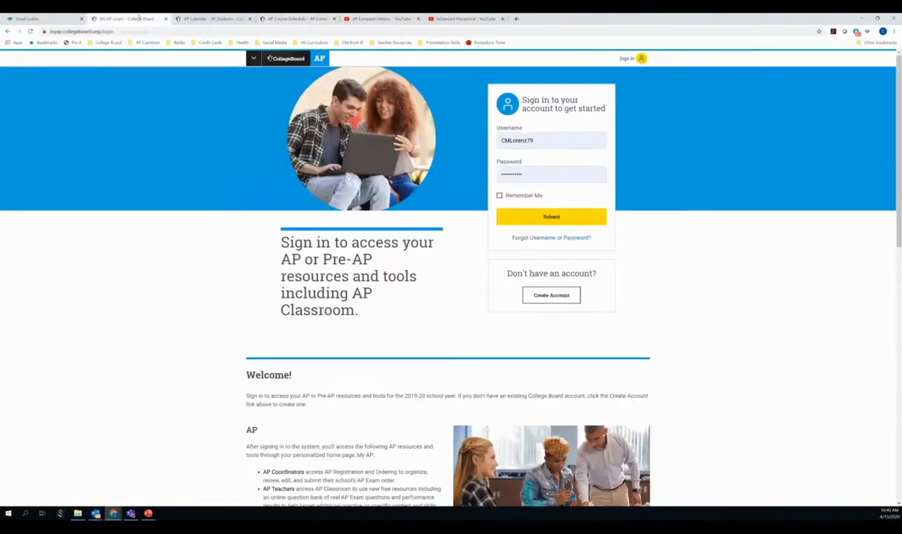
# Zoom in on the sign-in page, sign in, and dismiss the coronavirus alert.
pyautogui.click(894, 31)
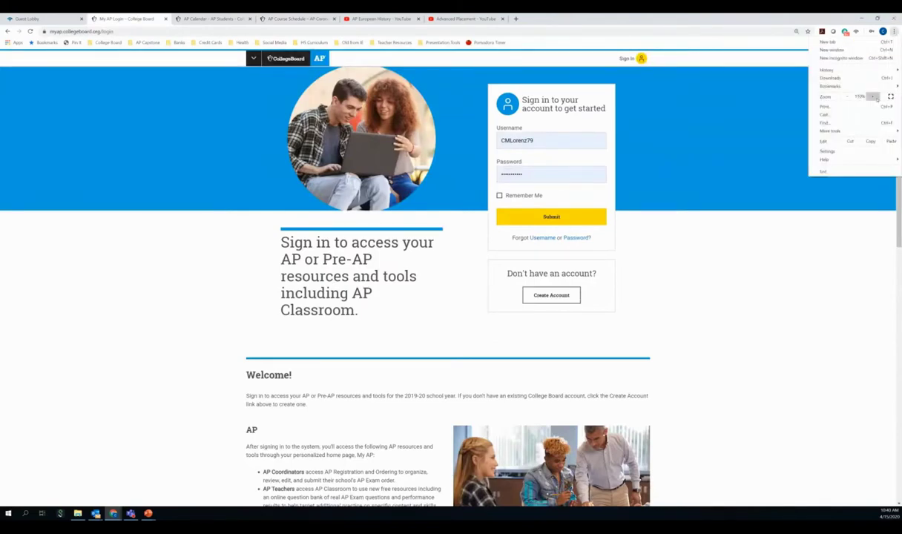
pyautogui.click(874, 97)
pyautogui.click(874, 97)
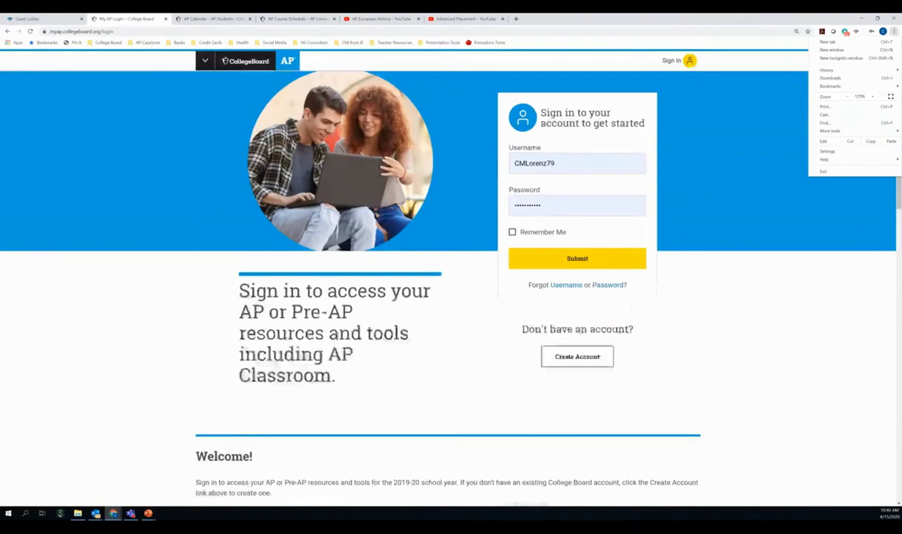
pyautogui.click(684, 278)
pyautogui.click(576, 261)
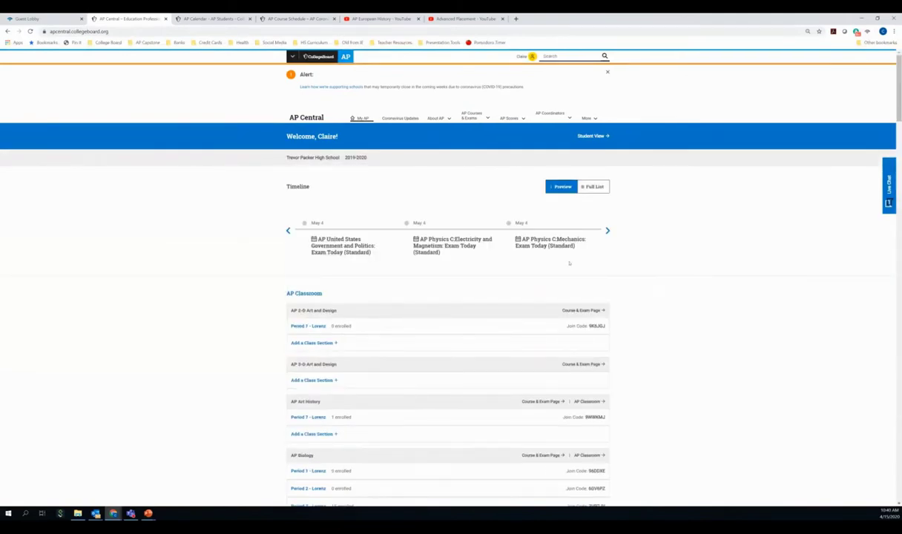
pyautogui.click(606, 72)
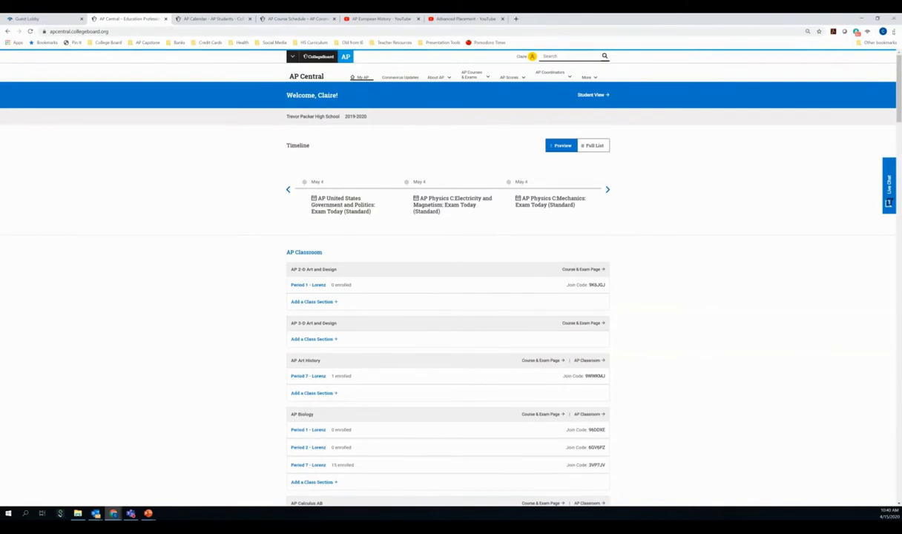
# Enlarge the AP Central dashboard three zoom steps and scroll to the AP Classroom courses.
pyautogui.click(893, 31)
pyautogui.click(873, 97)
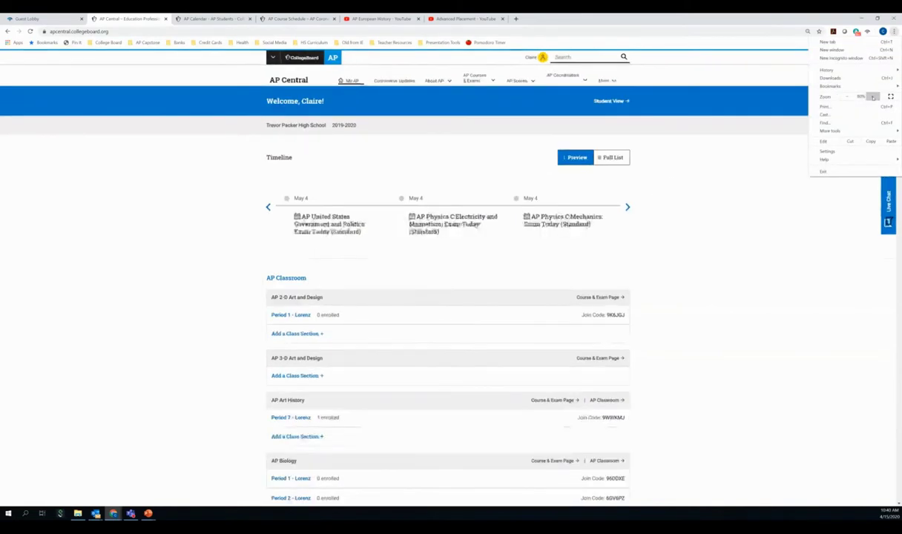
pyautogui.click(873, 97)
pyautogui.click(874, 96)
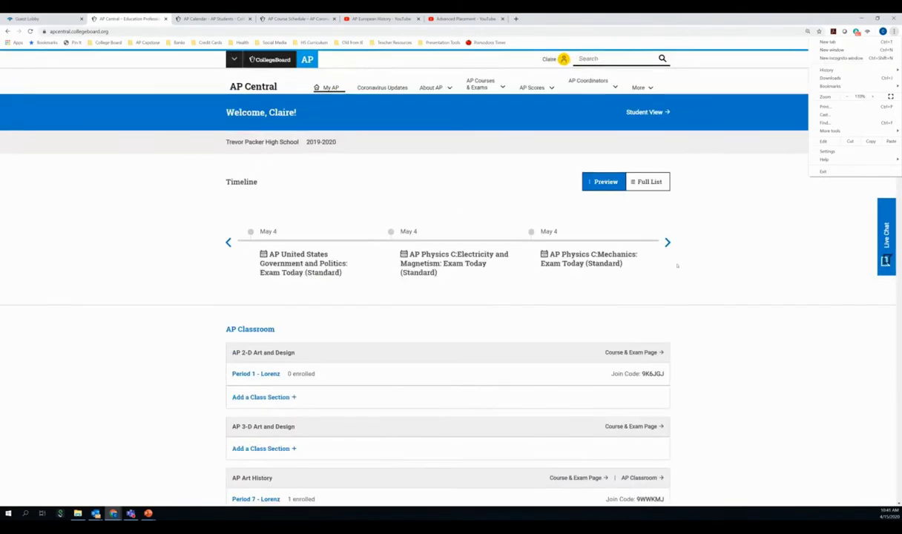
pyautogui.click(533, 274)
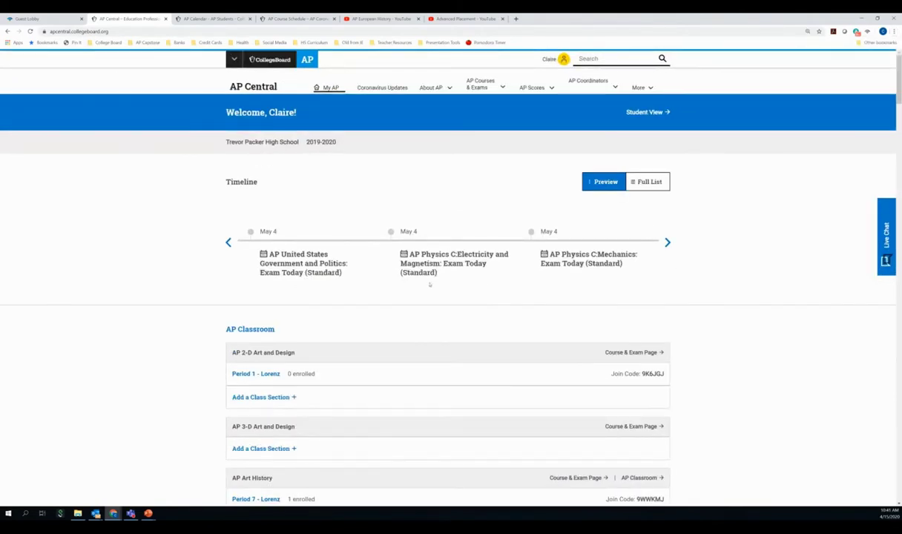
pyautogui.scroll(-3, 418, 292)
pyautogui.scroll(-2, 418, 293)
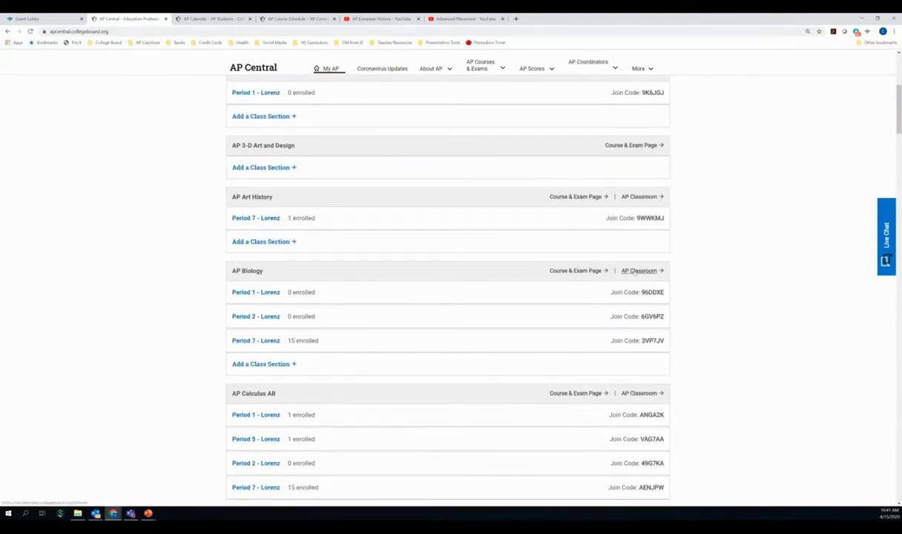
# Open AP Classroom for AP Biology and enlarge the home page three zoom steps.
pyautogui.click(639, 271)
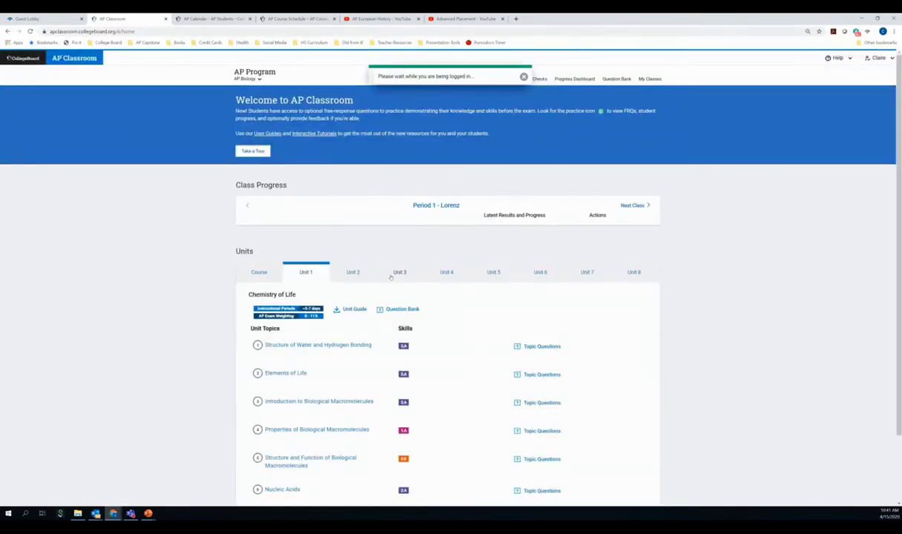
pyautogui.click(895, 31)
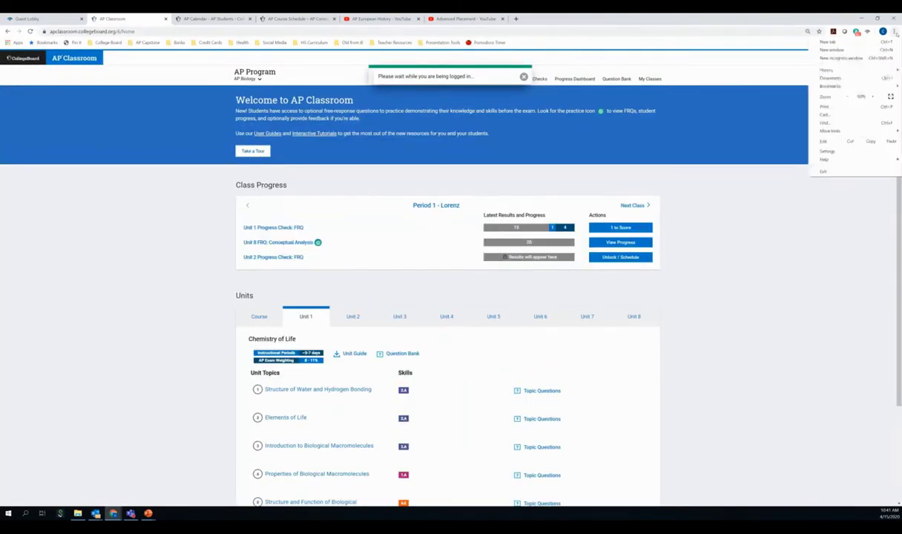
pyautogui.click(875, 97)
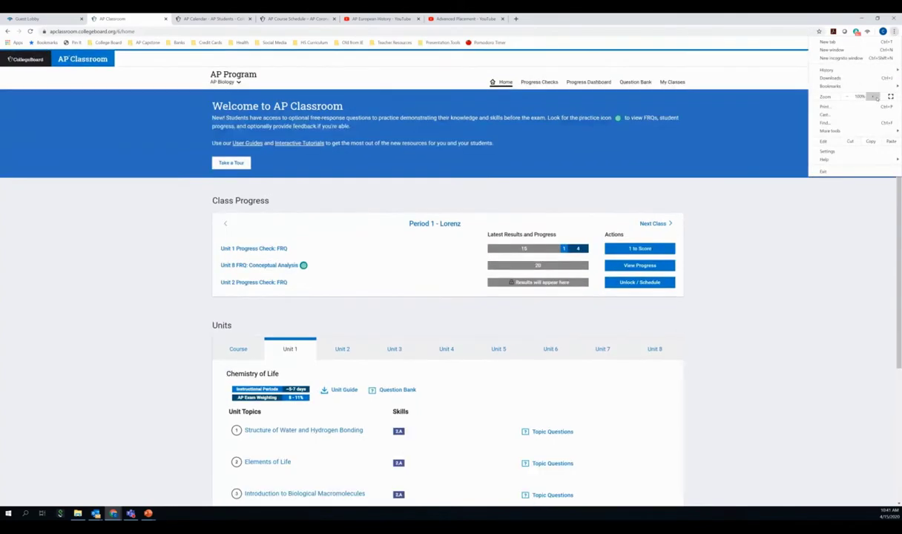
pyautogui.click(876, 97)
pyautogui.click(875, 97)
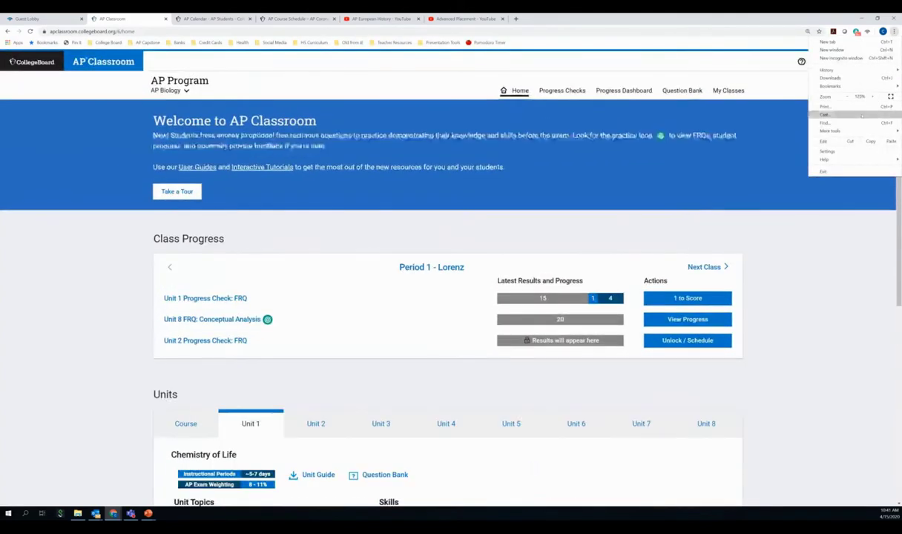
pyautogui.click(165, 139)
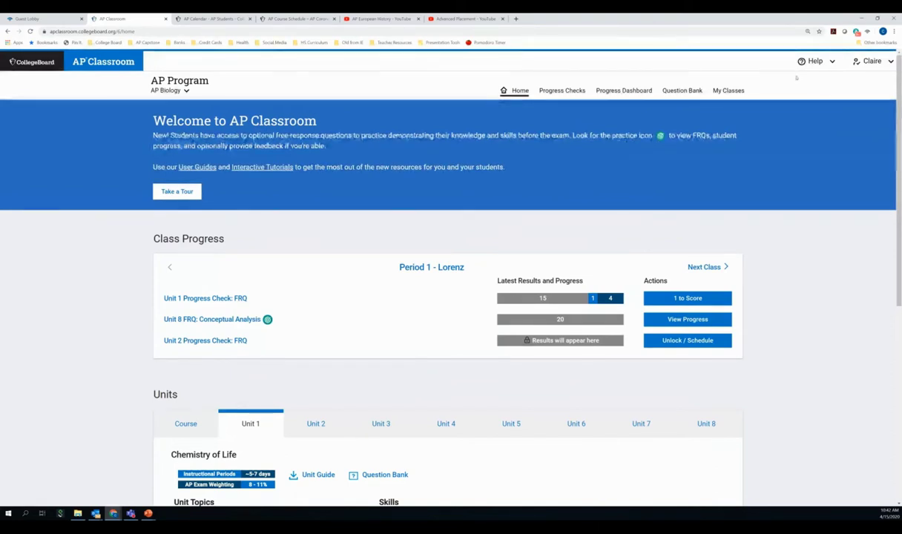
# Bring up the Help panel listing the educator guides and the contact form.
pyautogui.click(833, 62)
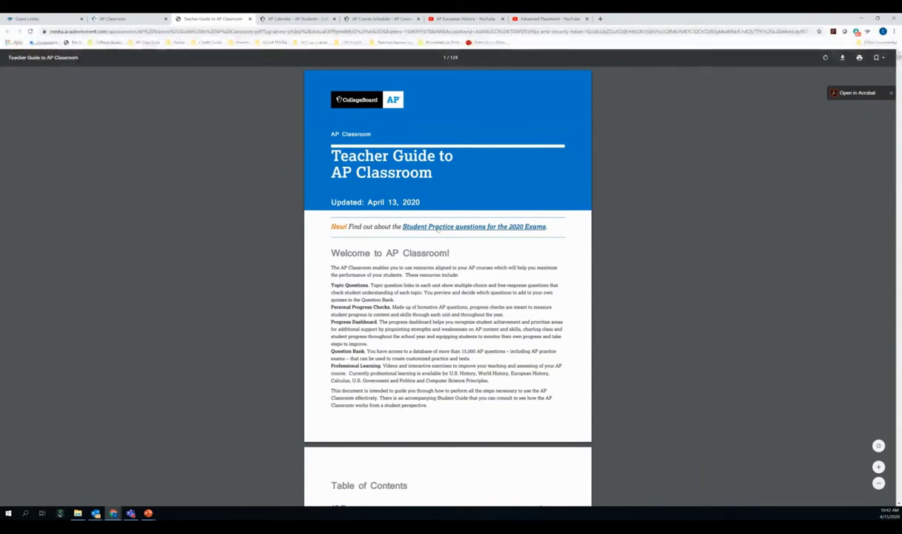
# Jump to the teacher guide's Student Practice Questions section and read its opening pages.
pyautogui.click(438, 228)
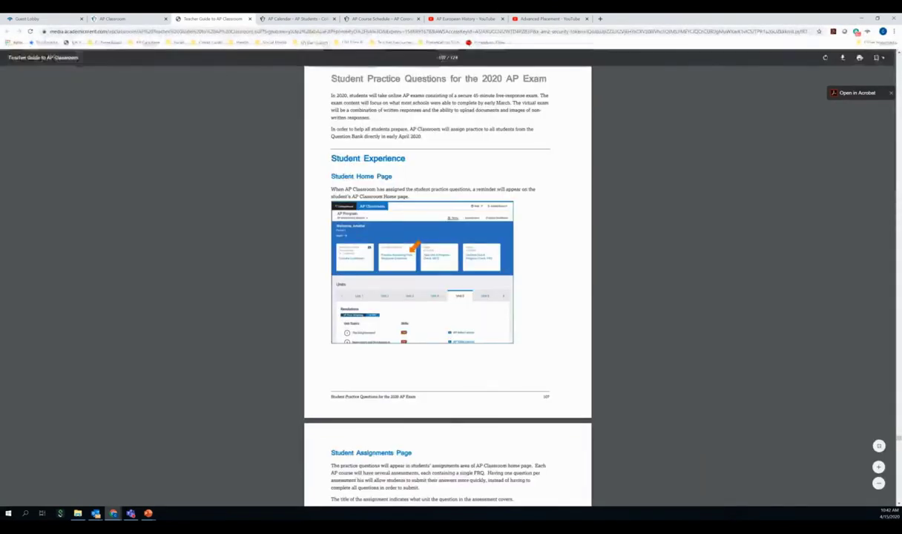
pyautogui.scroll(3, 583, 304)
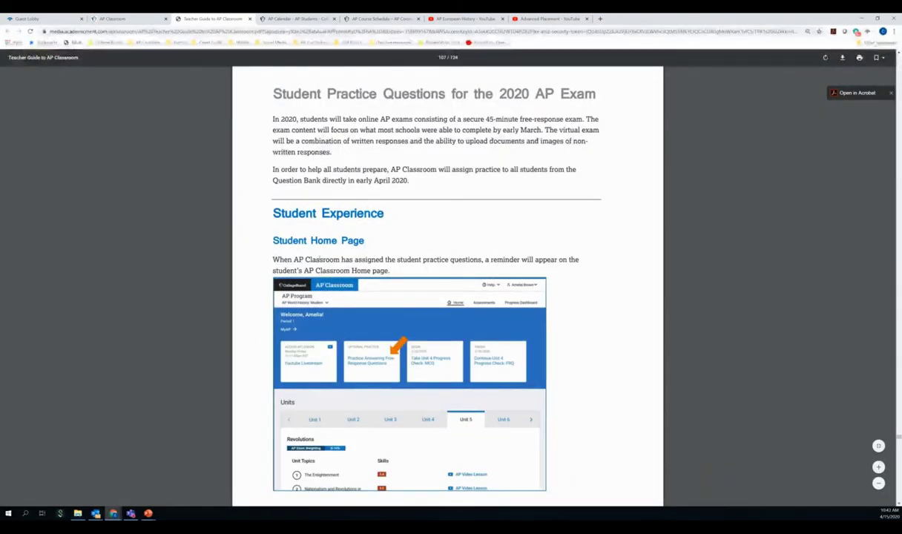
pyautogui.scroll(-2, 366, 340)
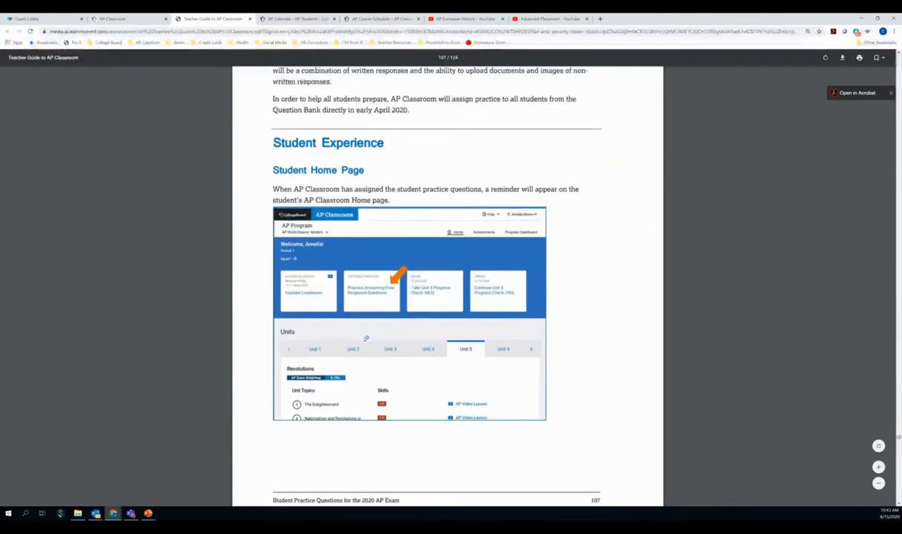
pyautogui.scroll(-1, 363, 339)
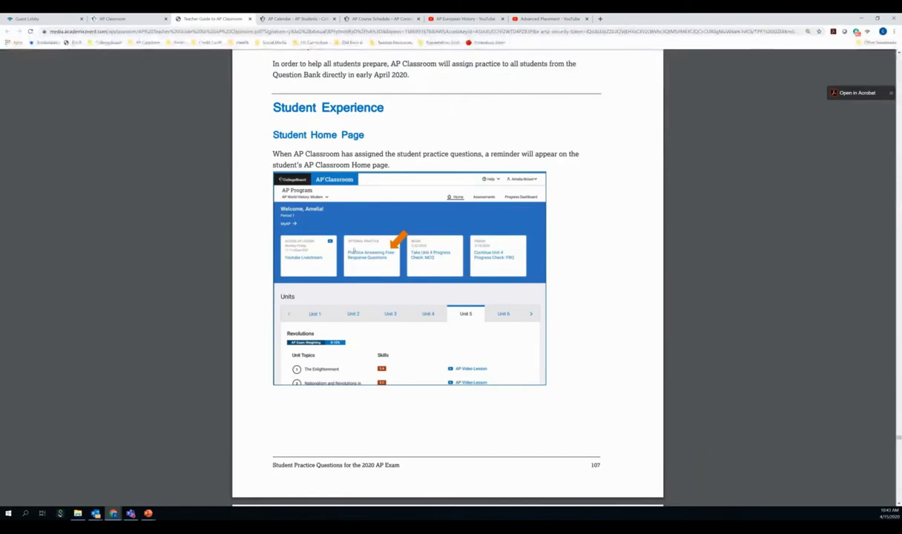
pyautogui.scroll(-1, 354, 276)
pyautogui.scroll(-7, 355, 276)
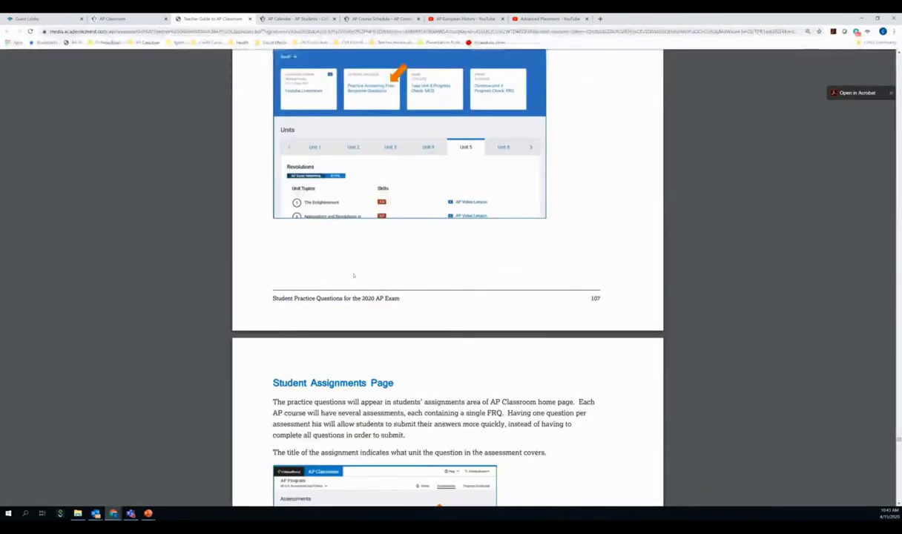
pyautogui.scroll(-3, 354, 276)
pyautogui.scroll(-3, 353, 276)
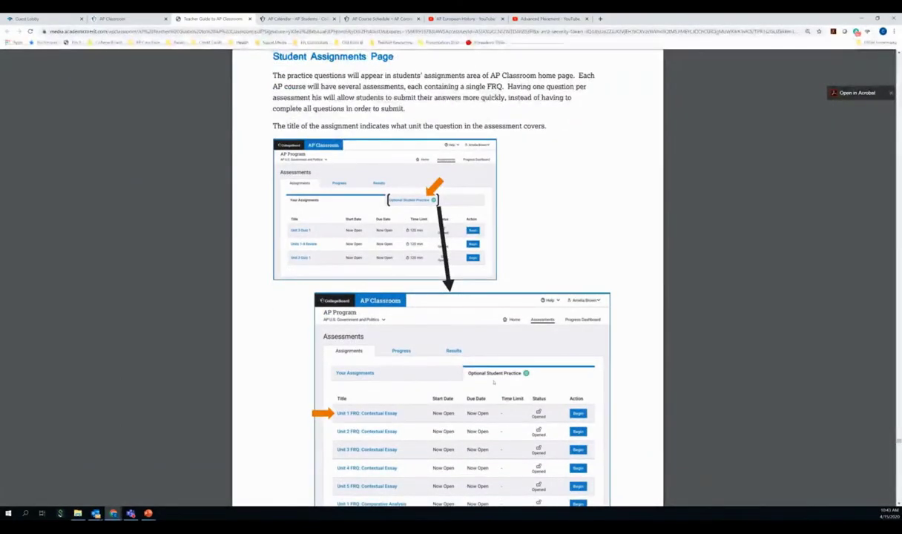
pyautogui.scroll(-8, 424, 318)
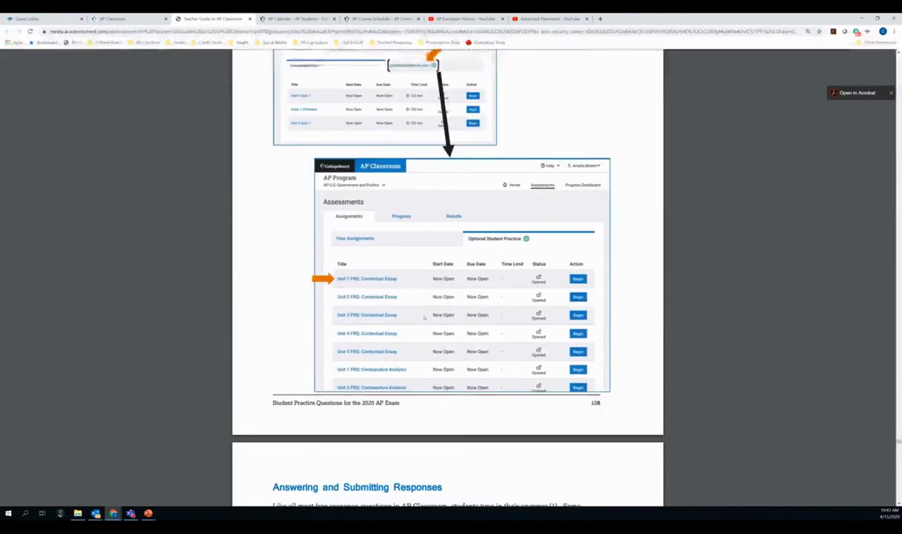
# Scroll on through pages 107–111 to page 112, Changes to the Question Bank.
pyautogui.scroll(-4, 424, 318)
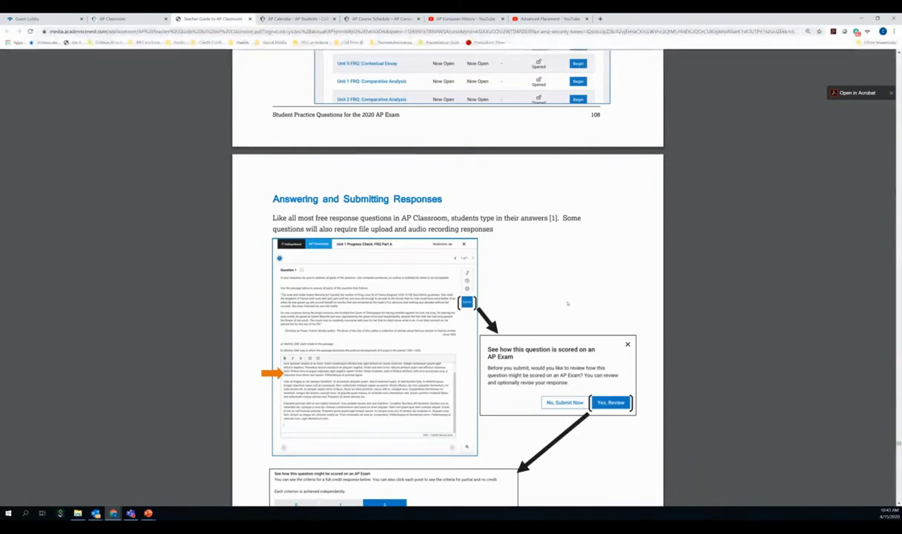
pyautogui.scroll(-3, 565, 304)
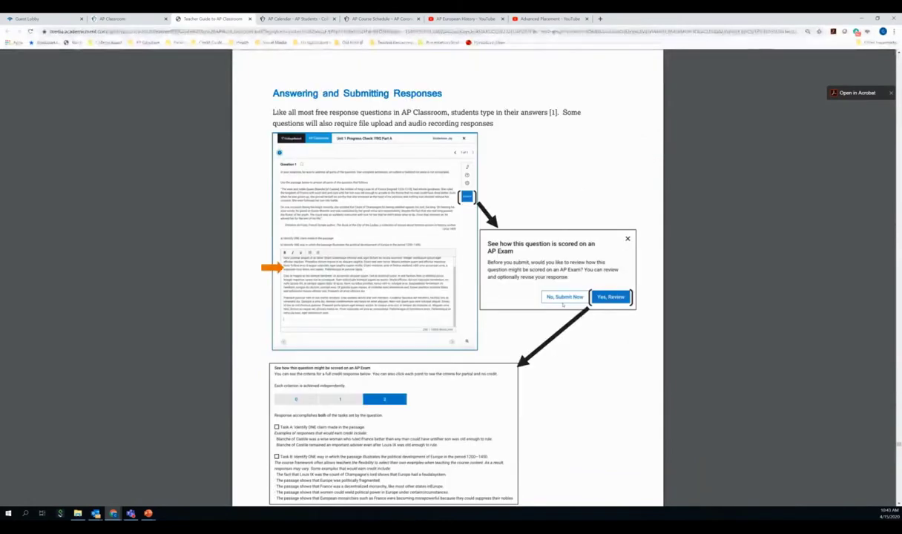
pyautogui.scroll(-12, 563, 304)
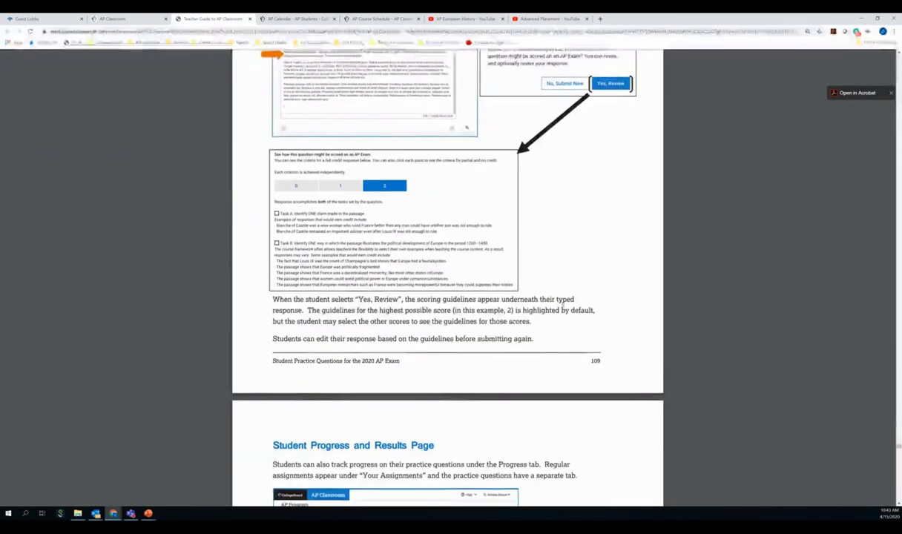
pyautogui.scroll(-5, 554, 308)
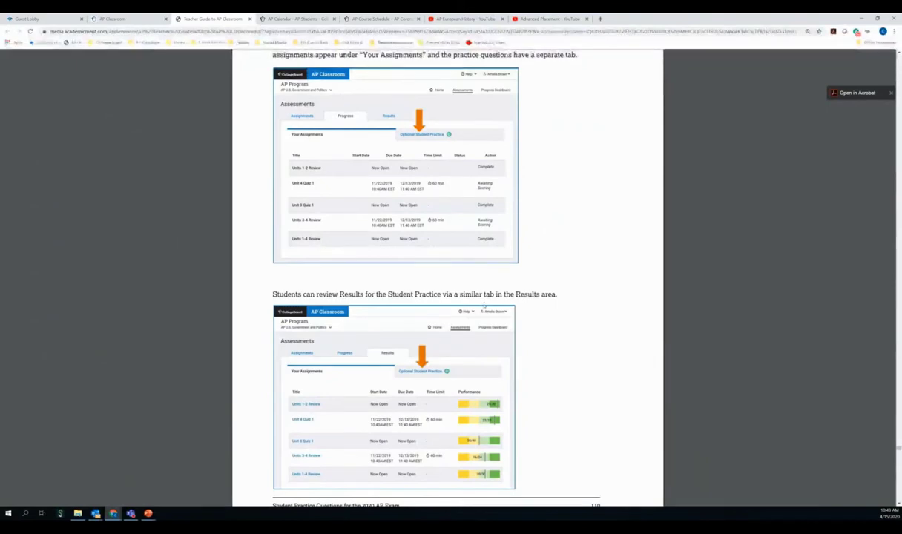
pyautogui.scroll(-6, 482, 303)
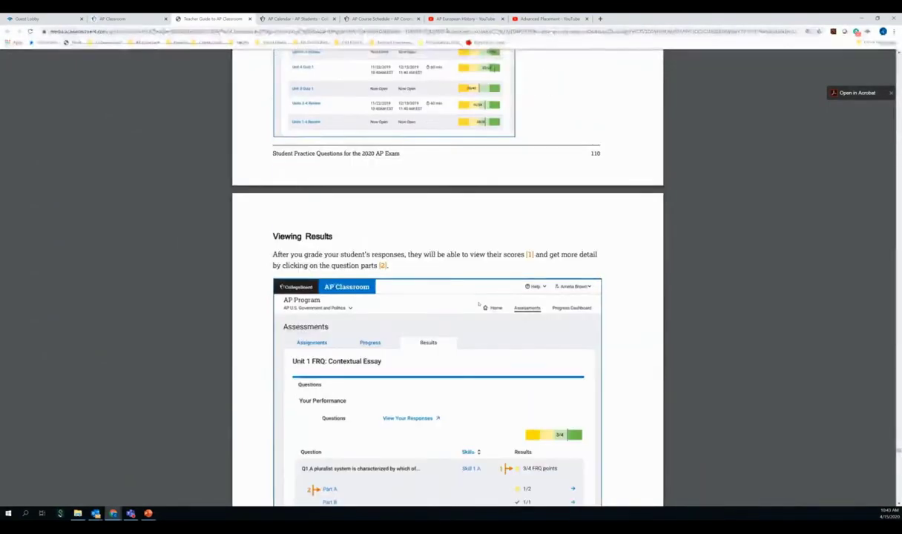
pyautogui.scroll(-2, 478, 304)
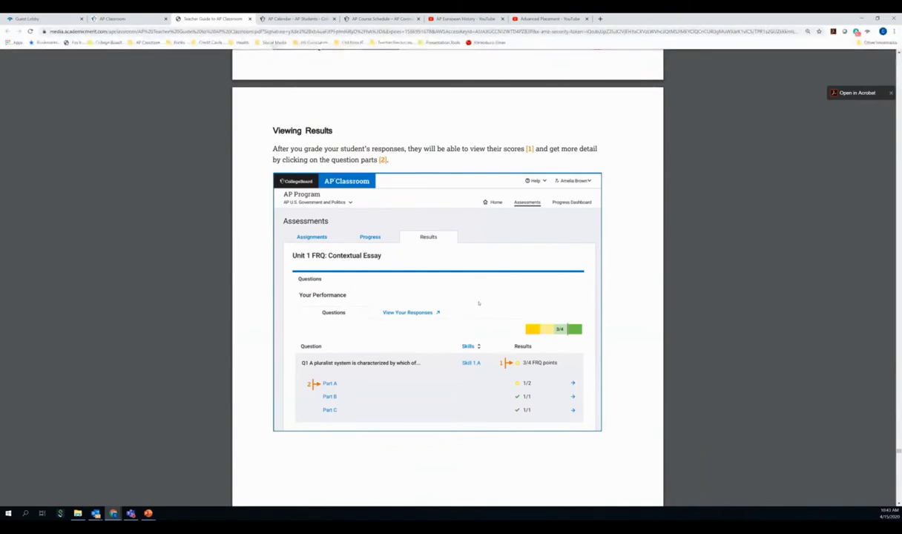
pyautogui.scroll(-1, 478, 303)
pyautogui.scroll(-3, 478, 303)
pyautogui.scroll(-2, 475, 300)
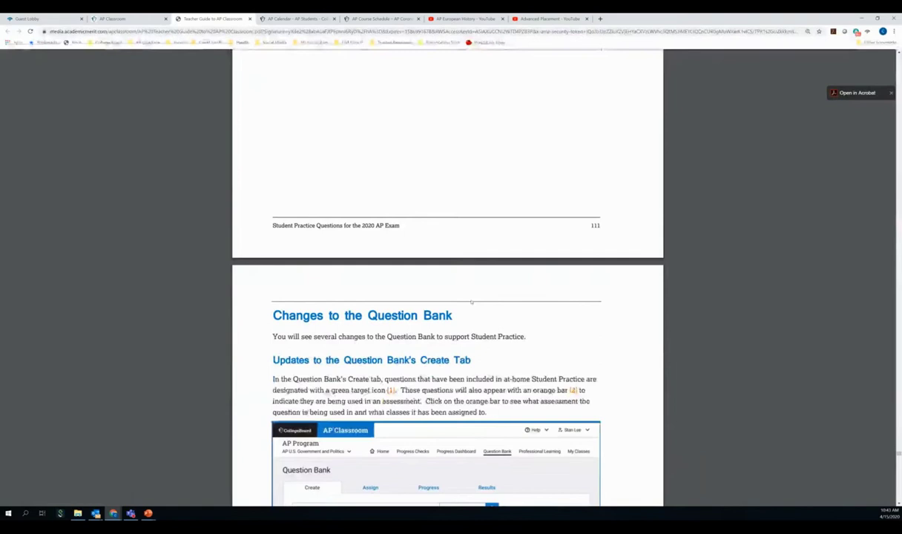
# Back in AP Classroom's help resources, open the Student Guide and jump to Optional Student Practice.
pyautogui.click(110, 18)
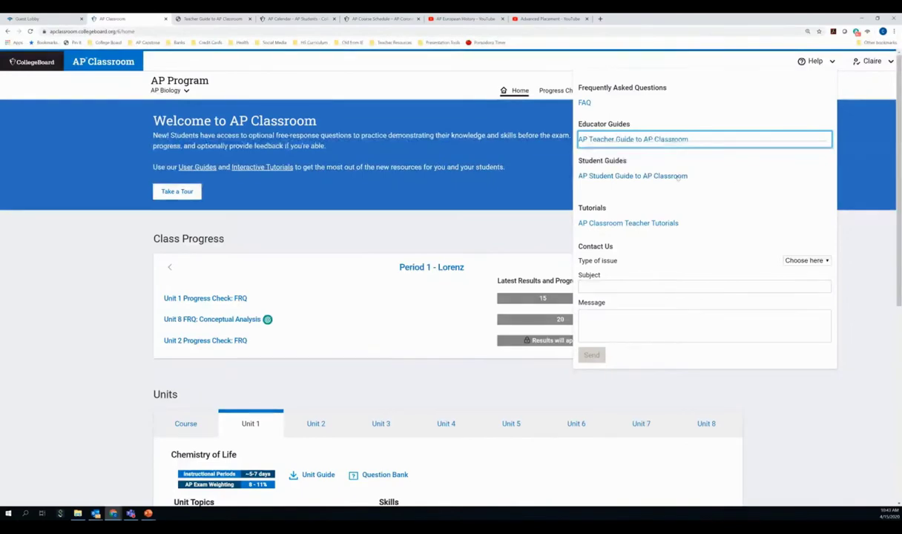
pyautogui.click(662, 177)
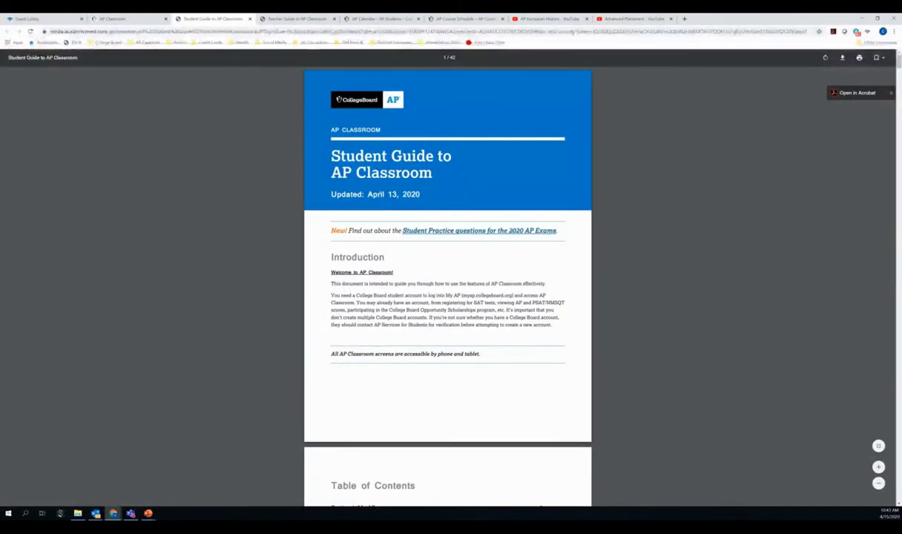
pyautogui.click(465, 231)
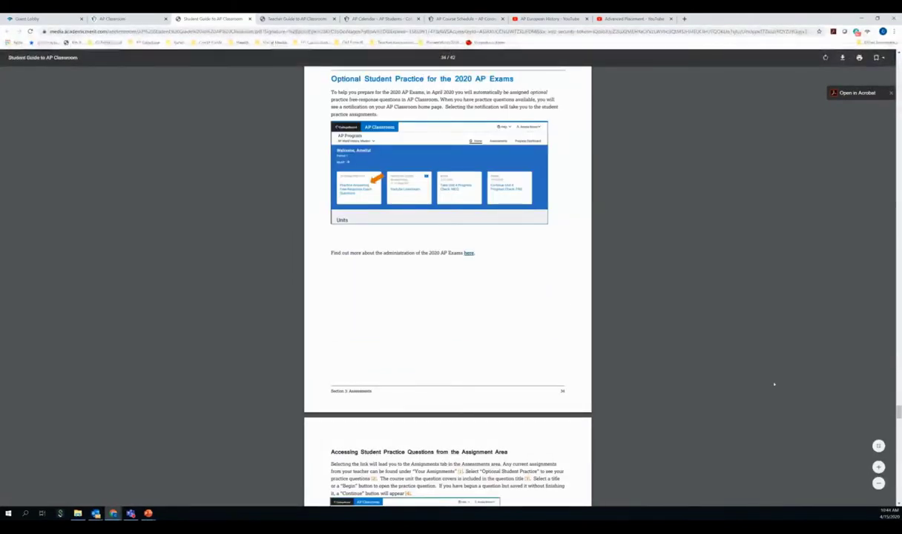
# Zoom in twice on the student guide page and scroll through it.
pyautogui.click(879, 467)
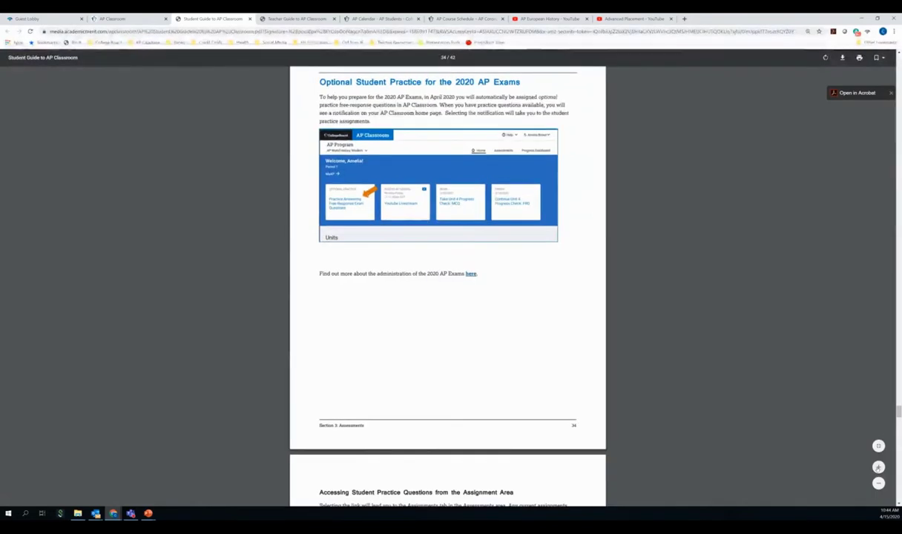
pyautogui.click(879, 468)
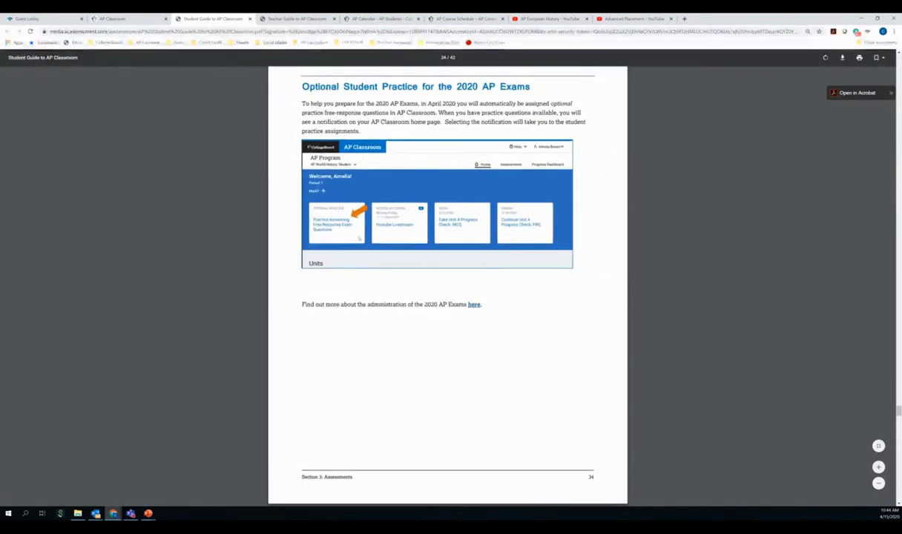
pyautogui.scroll(-6, 360, 237)
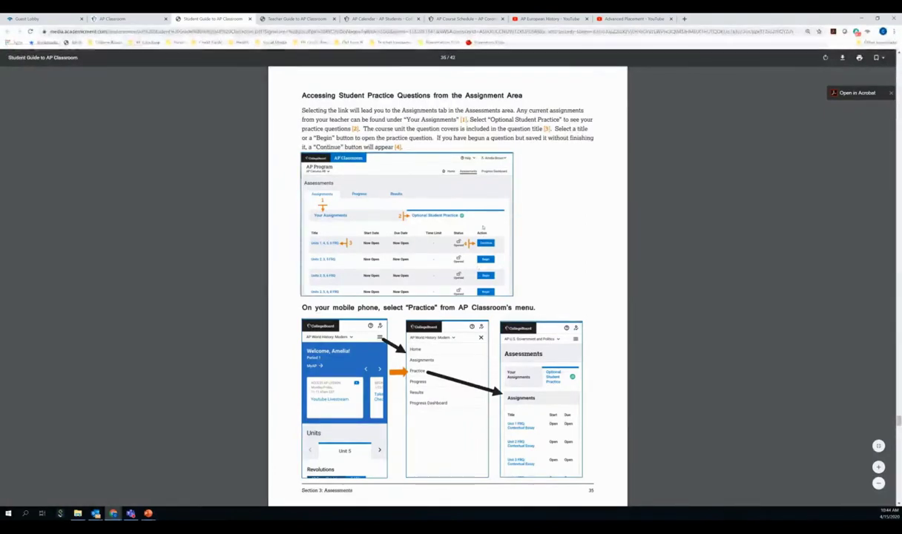
pyautogui.scroll(3, 482, 227)
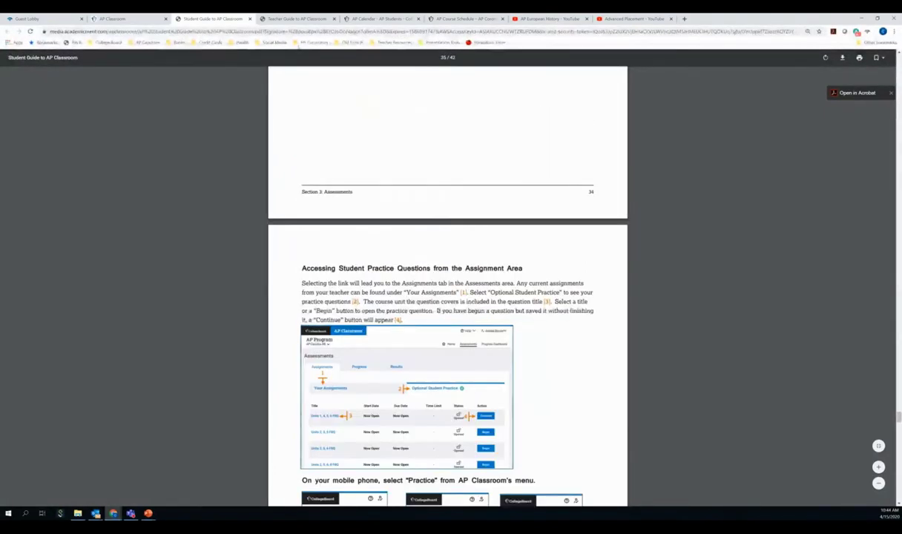
# Return to AP Classroom, close the help panel, and scroll through Class Progress and the Unit 1 topics.
pyautogui.click(143, 20)
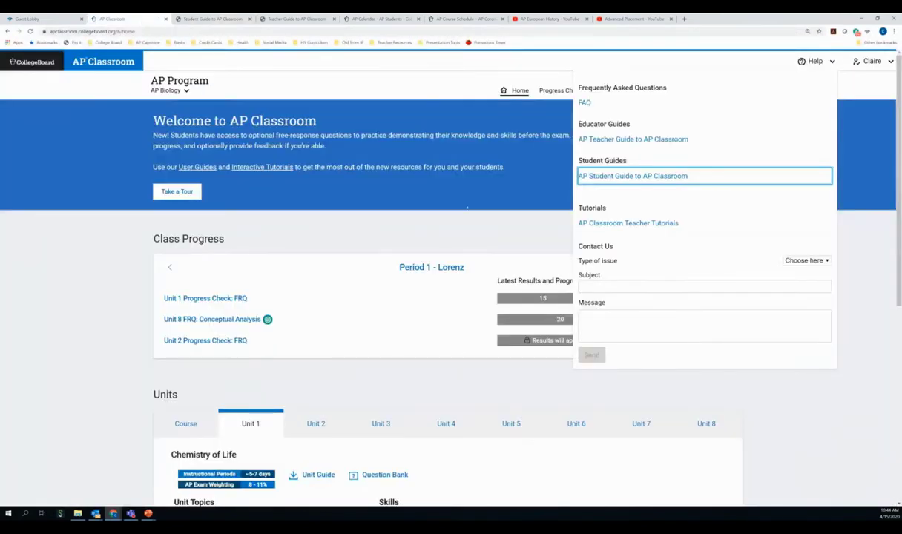
pyautogui.click(409, 88)
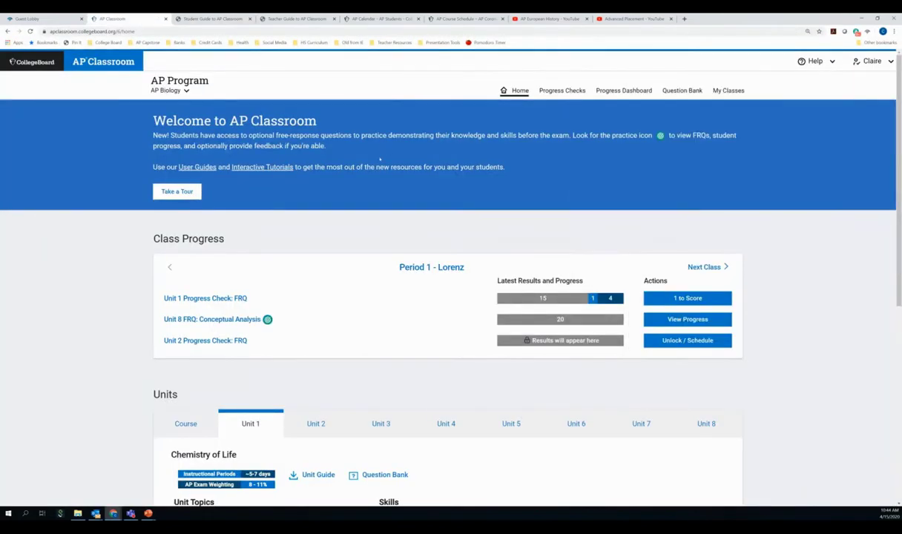
pyautogui.scroll(-1, 380, 158)
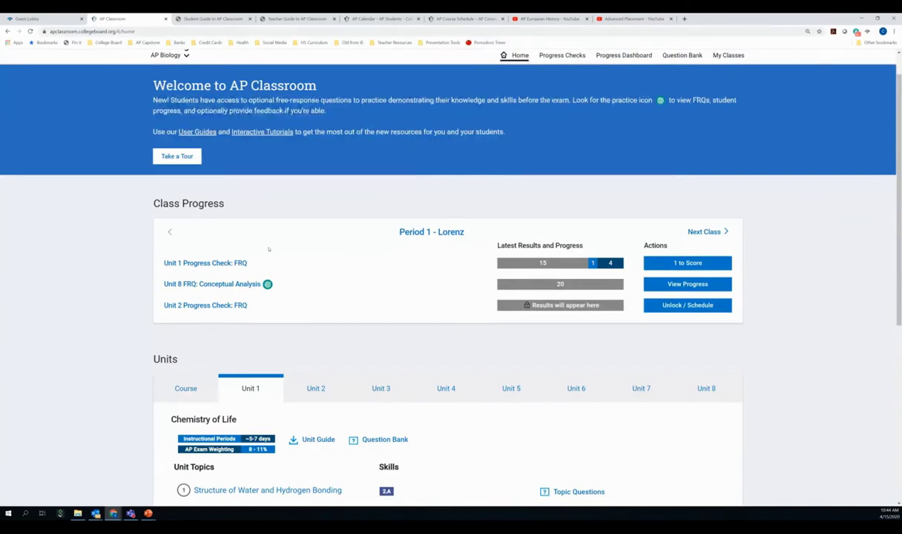
pyautogui.scroll(-1, 269, 248)
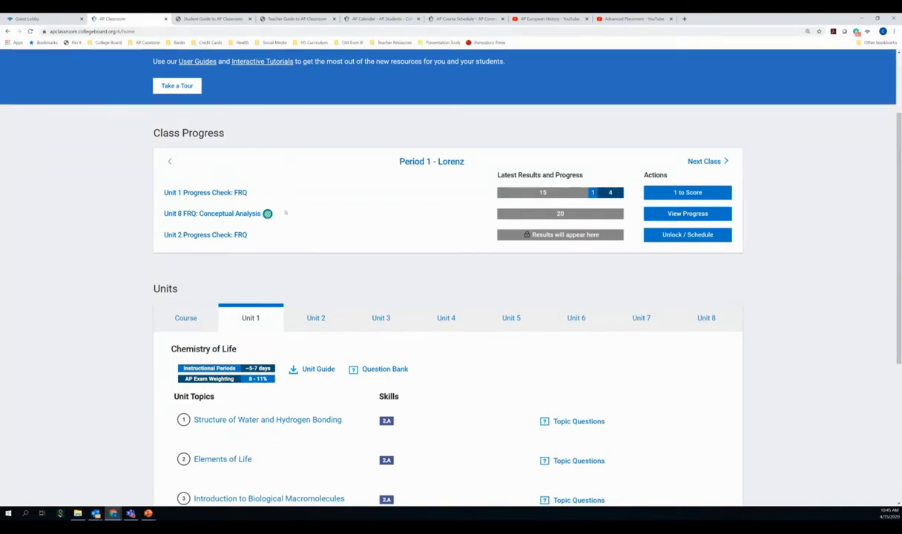
pyautogui.scroll(3, 284, 213)
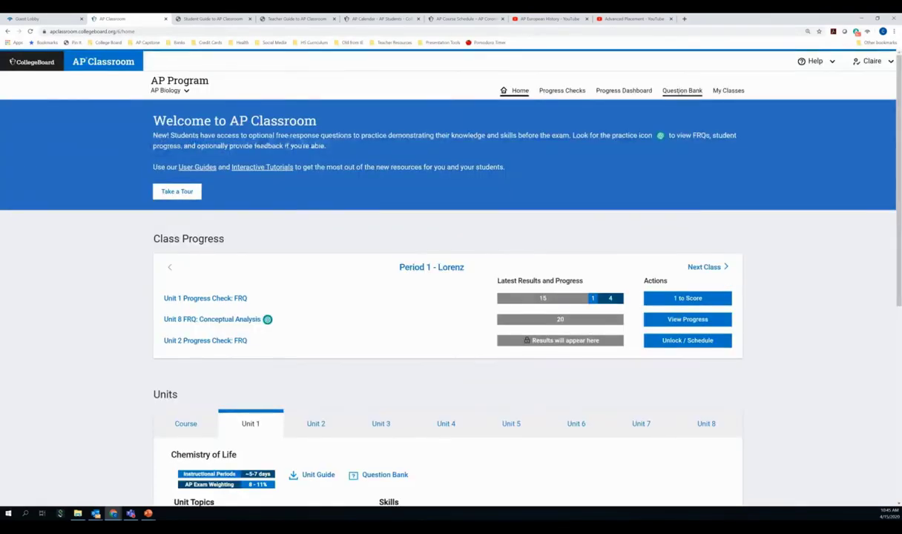
# Open the Question Bank and filter Question Type to FRQ, cutting 1344 questions to 415.
pyautogui.click(680, 90)
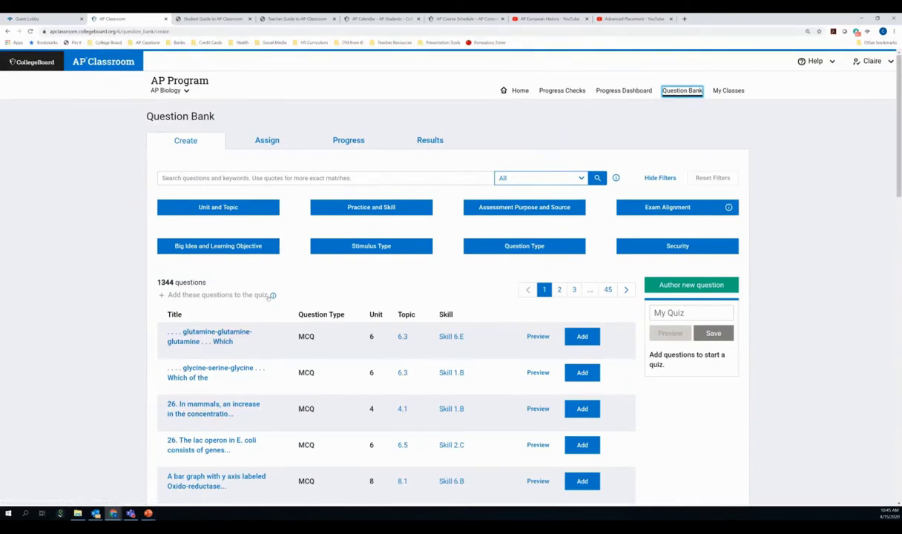
pyautogui.click(503, 250)
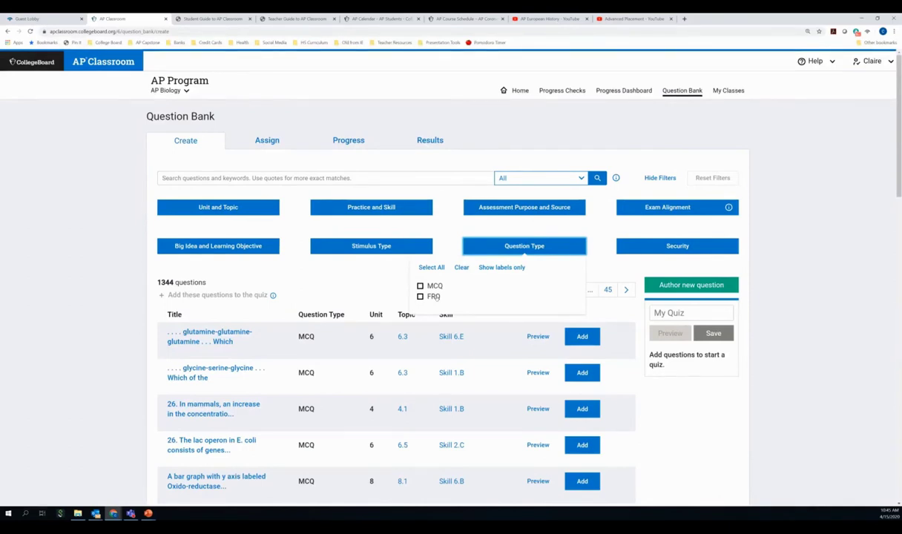
pyautogui.click(437, 298)
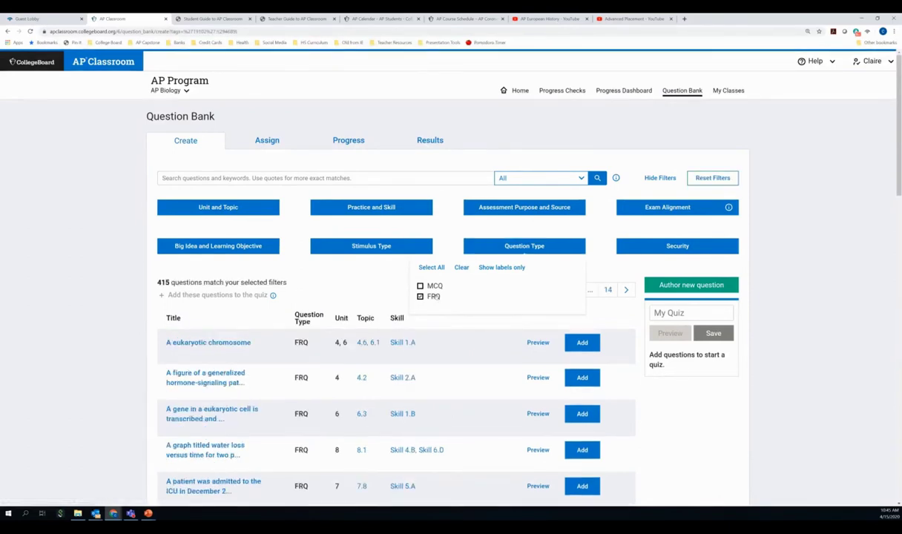
pyautogui.click(353, 289)
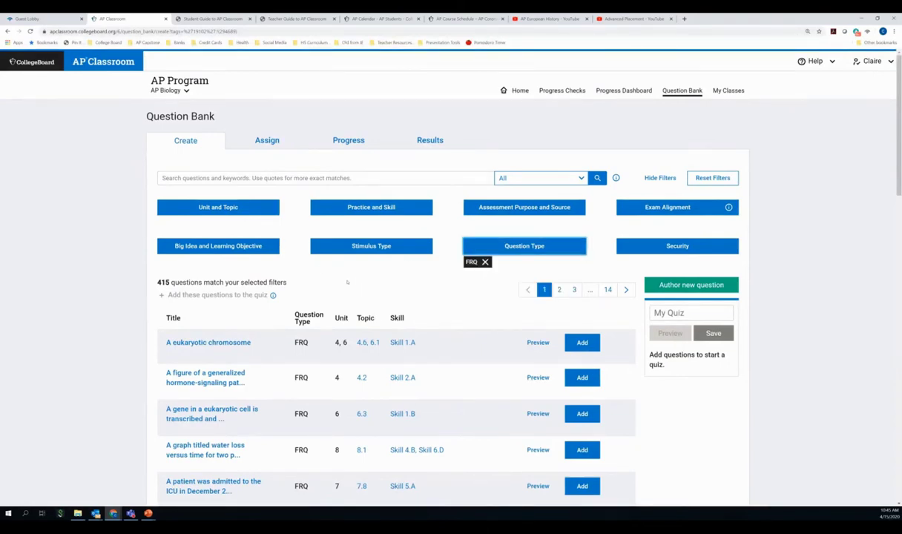
pyautogui.click(274, 178)
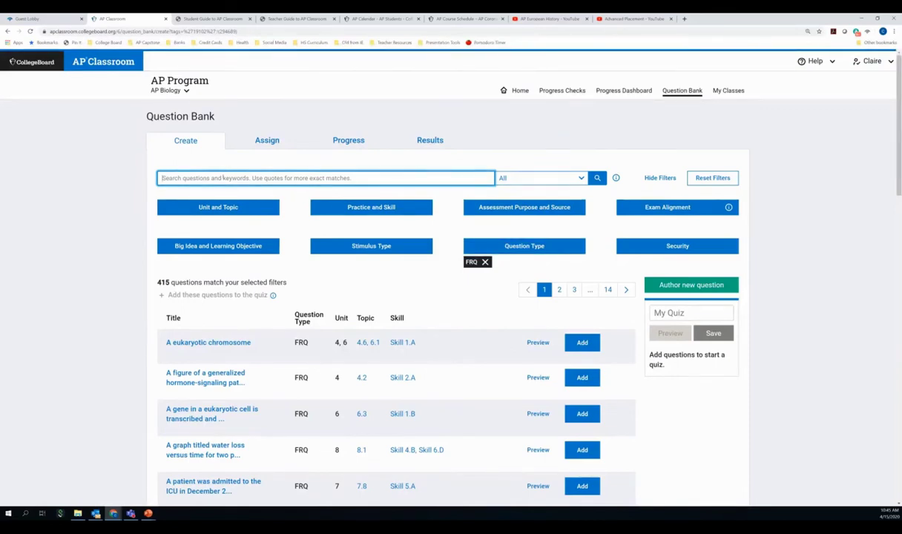
# Search -"Unit 7"-"Unit 8" and filter Stimulus Type to Applied Visual, leaving 49 FRQs.
pyautogui.write('"Uni')
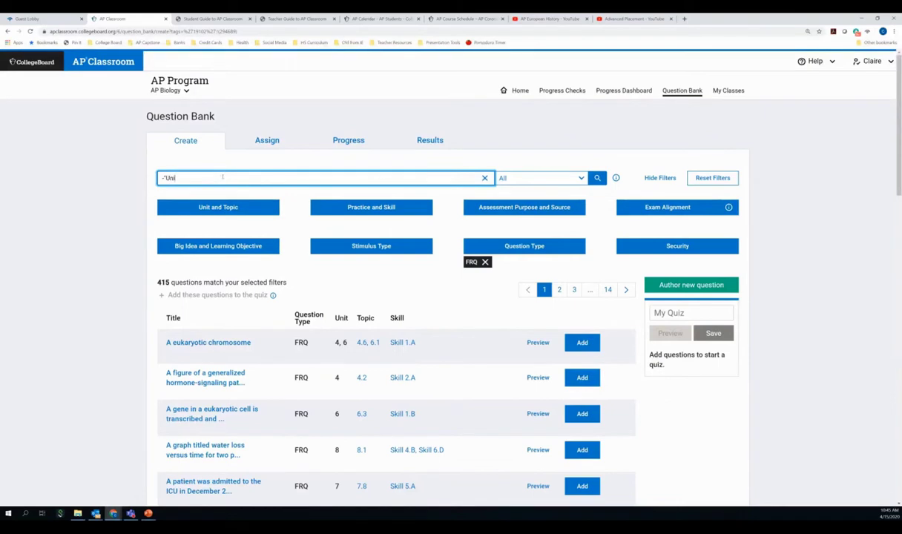
pyautogui.write('t 7"-"Unit 8"')
pyautogui.press('Return')
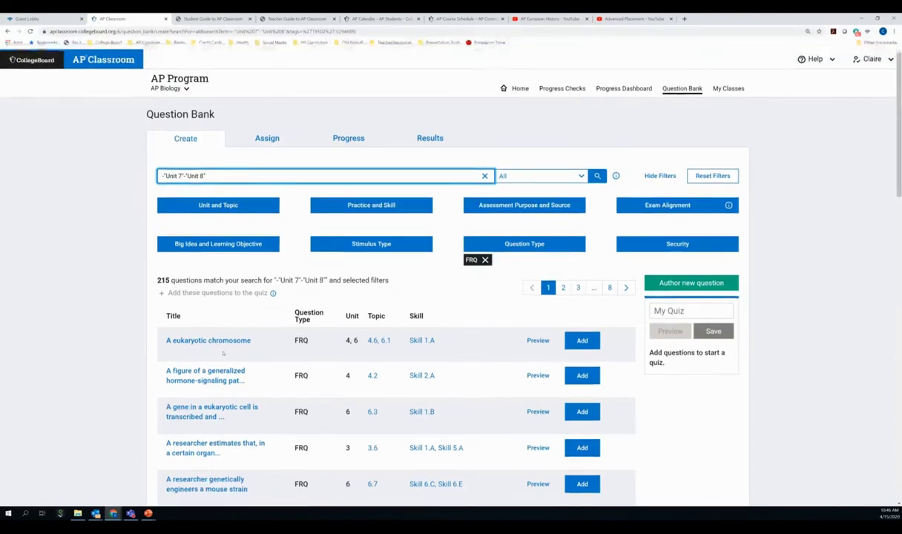
pyautogui.scroll(-1, 223, 354)
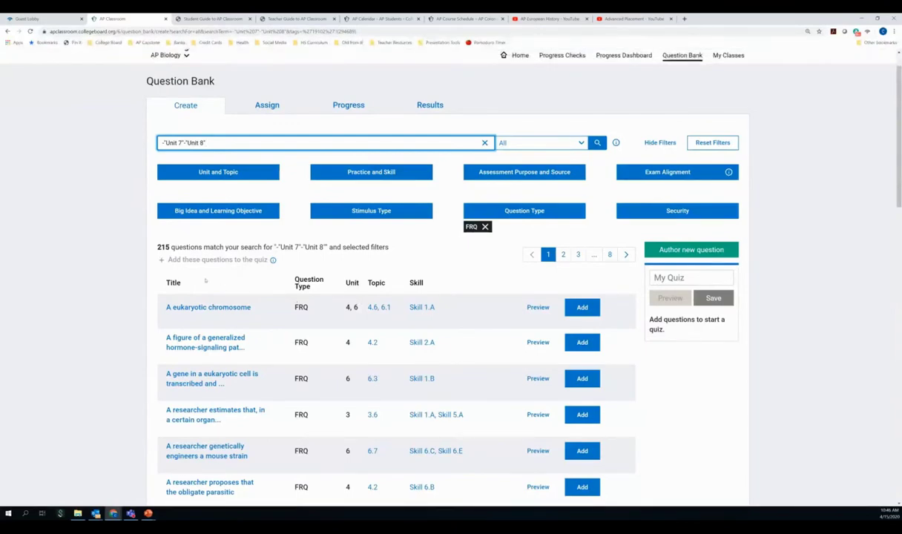
pyautogui.click(371, 211)
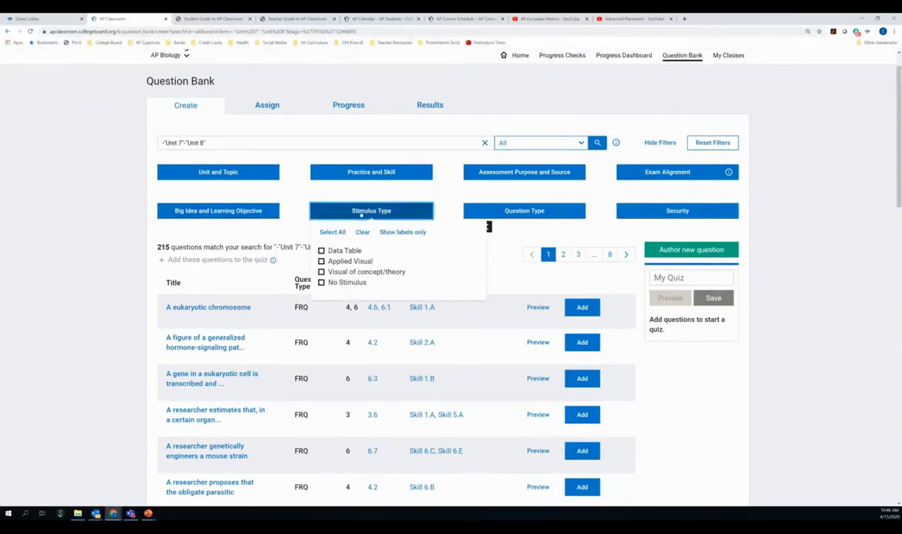
pyautogui.click(321, 262)
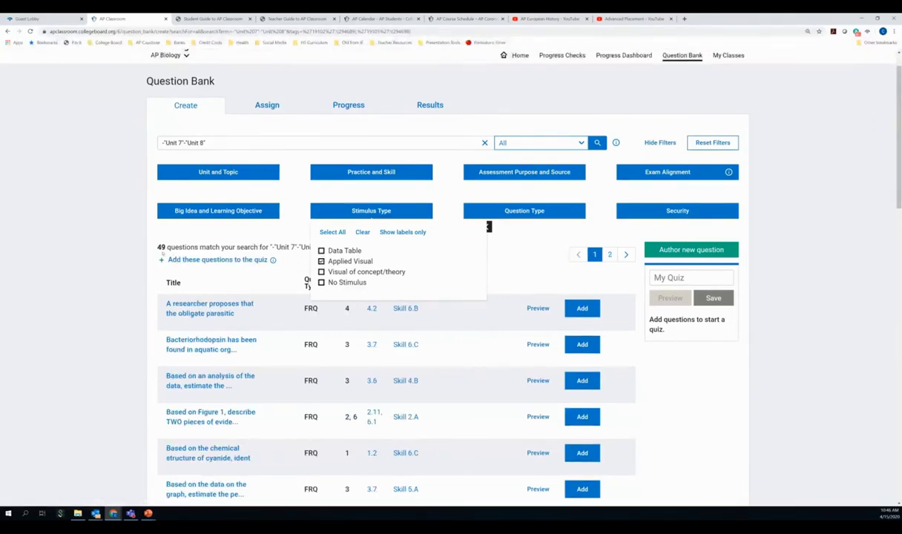
pyautogui.click(208, 289)
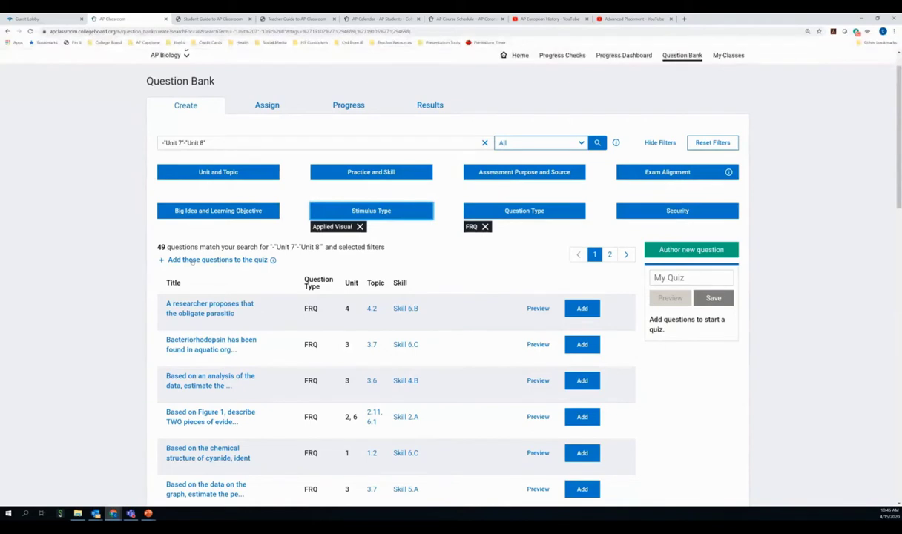
# Add all 49 filtered questions to the quiz, then undo so the quiz stays empty.
pyautogui.click(192, 260)
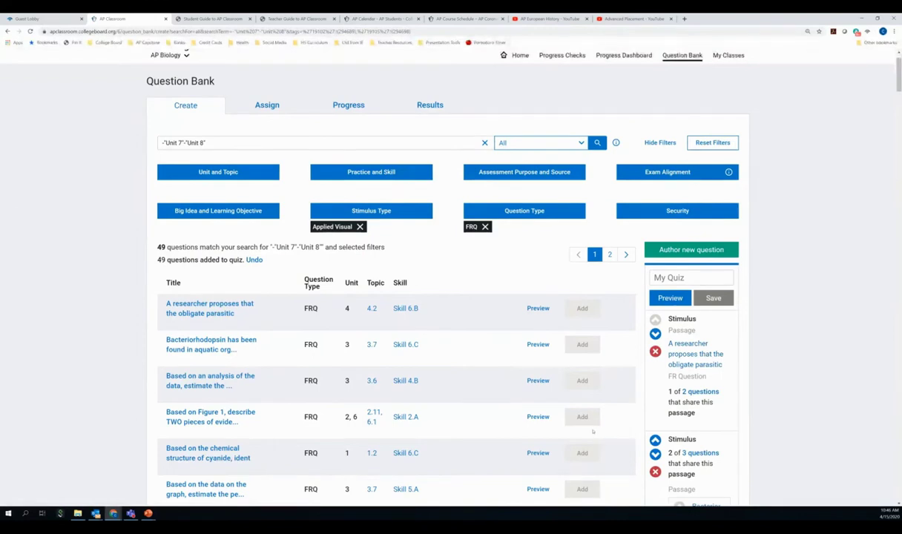
pyautogui.click(254, 259)
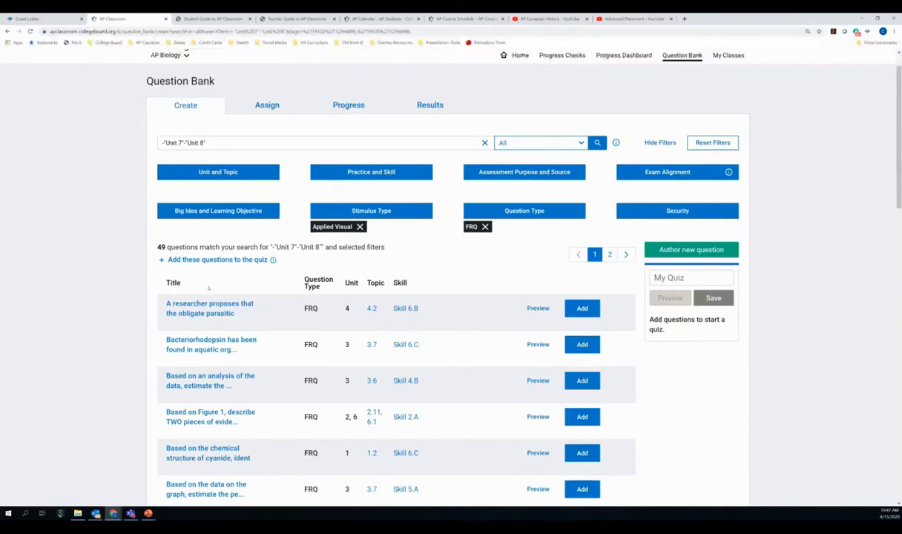
pyautogui.click(283, 147)
# Show page 2 of the results, starting with Mutator Phenotype and NADH dehydrogenase dysfunction.
pyautogui.scroll(1, 283, 147)
pyautogui.scroll(-3, 387, 445)
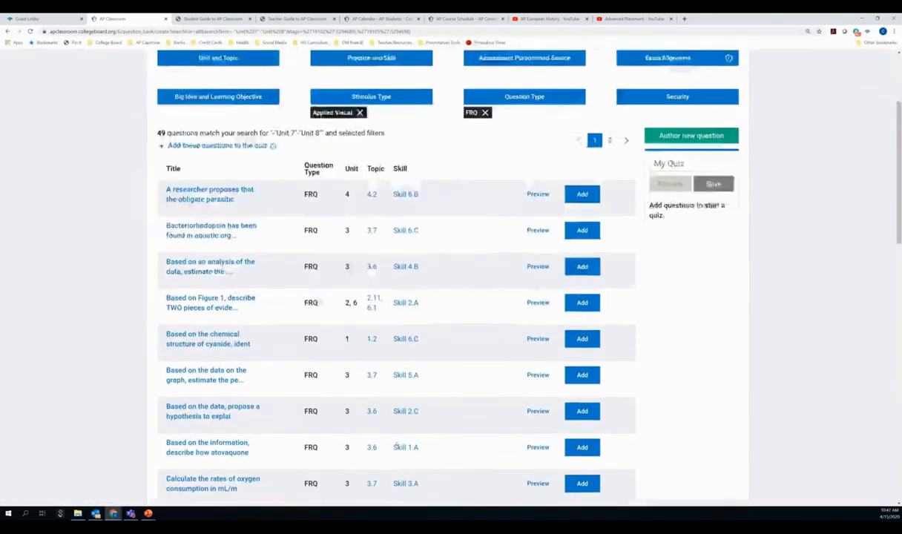
pyautogui.scroll(-2, 387, 444)
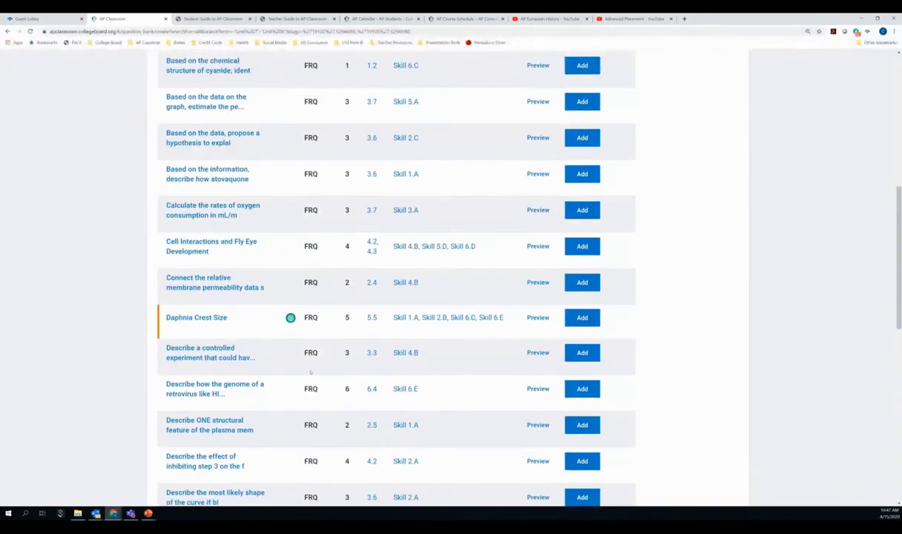
pyautogui.scroll(-3, 318, 360)
pyautogui.scroll(-6, 318, 360)
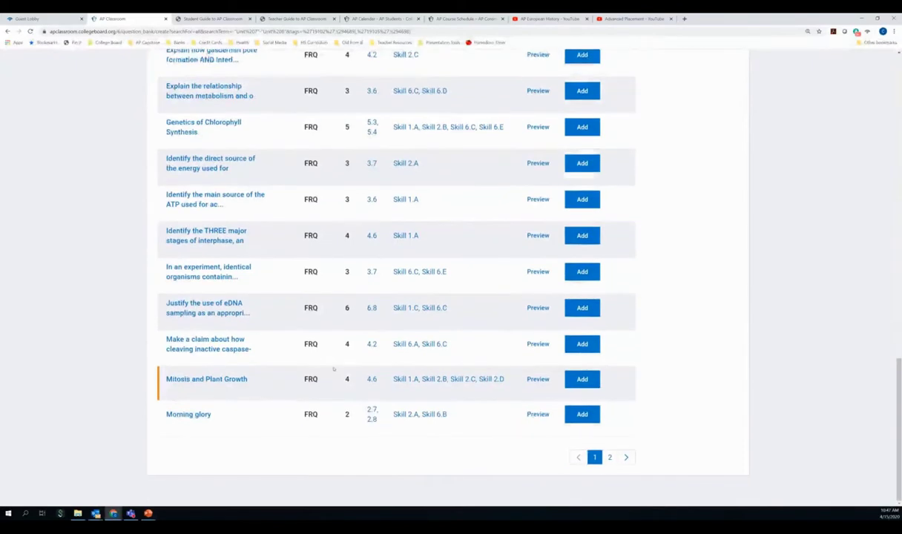
pyautogui.click(610, 457)
pyautogui.scroll(3, 292, 331)
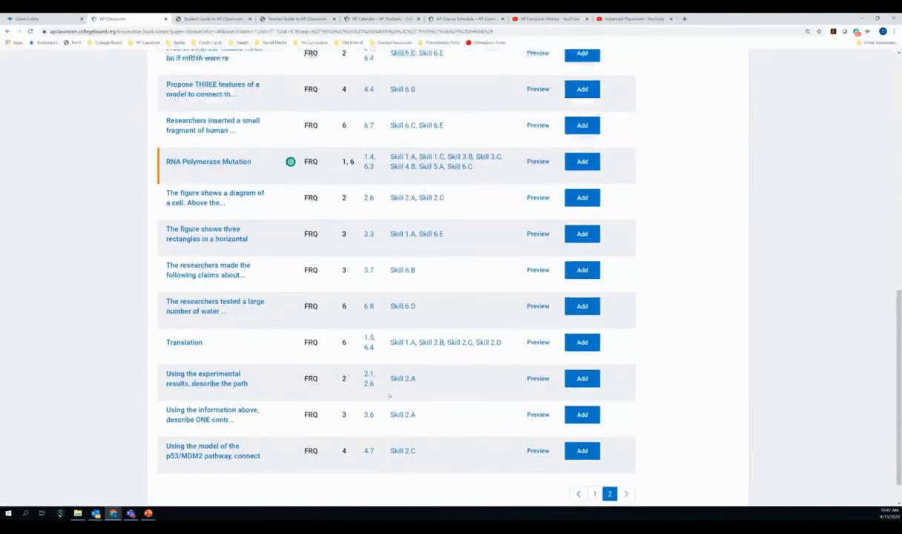
pyautogui.scroll(4, 292, 331)
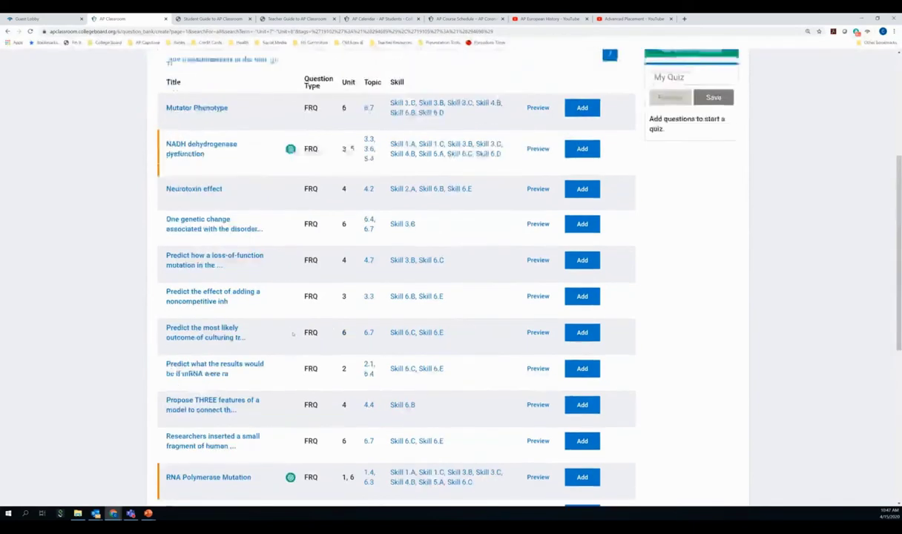
pyautogui.scroll(3, 293, 296)
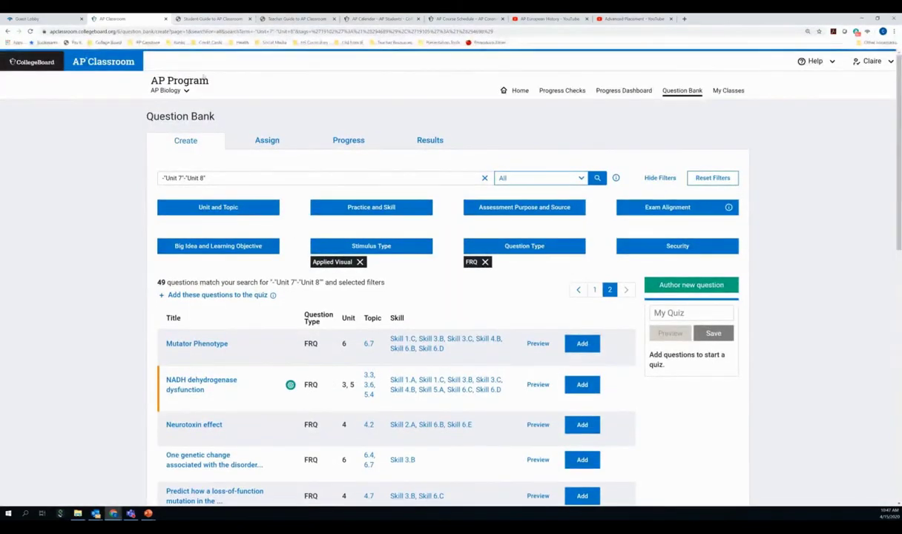
# Open the Assign tab and browse assessments like 2020 Practice Exam 1 MCQ and Unit 3 Hw #2.
pyautogui.click(270, 142)
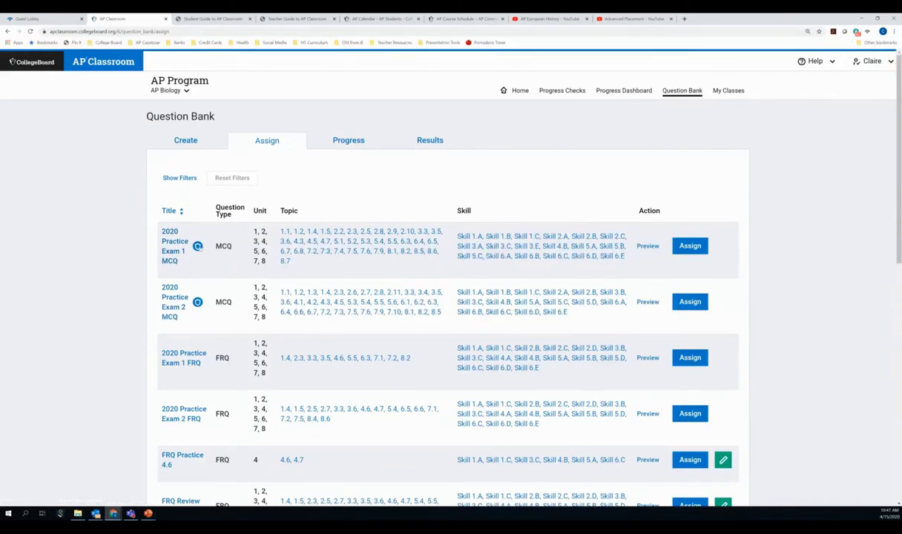
pyautogui.moveTo(199, 248)
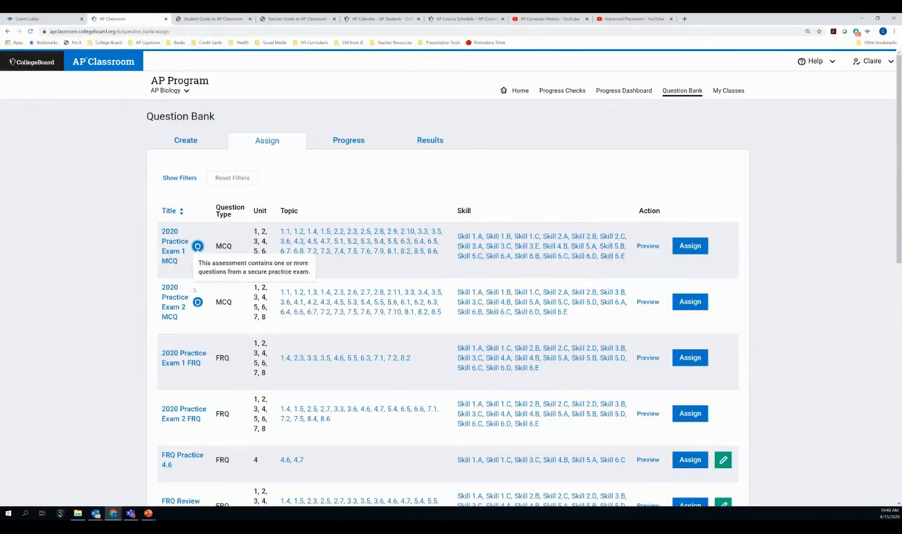
pyautogui.scroll(-1, 194, 290)
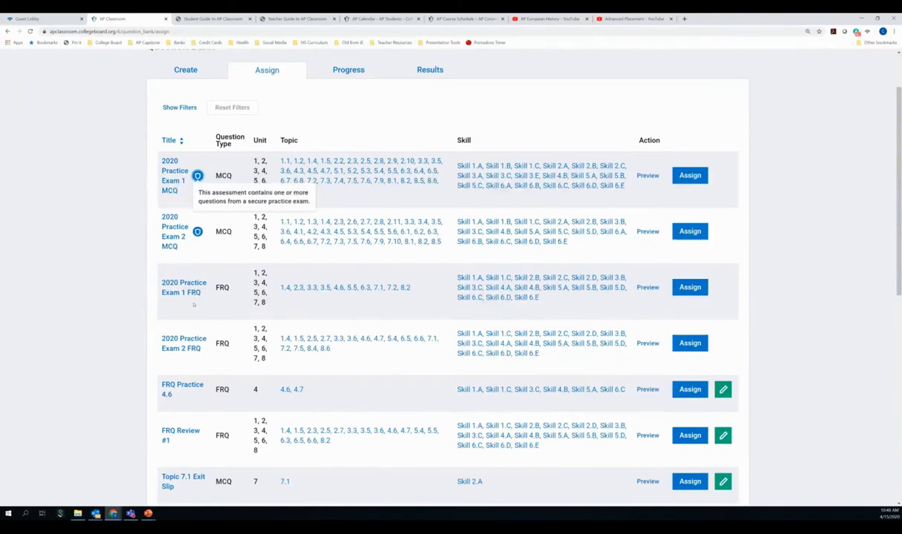
pyautogui.scroll(-4, 193, 304)
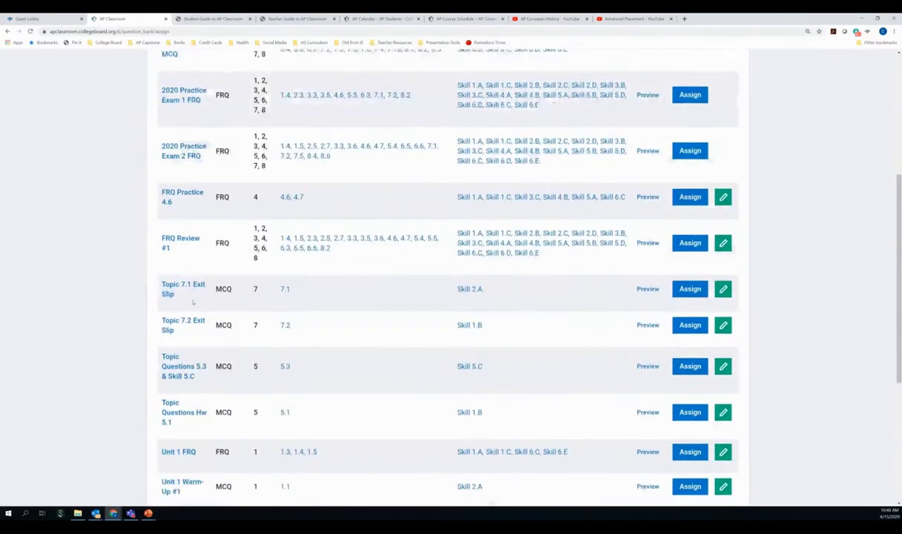
pyautogui.scroll(-3, 193, 302)
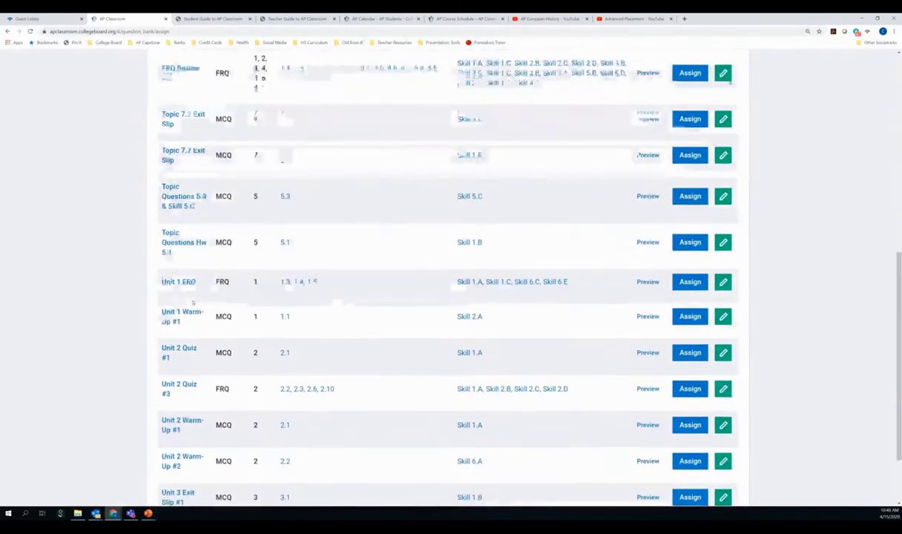
pyautogui.scroll(-2, 193, 301)
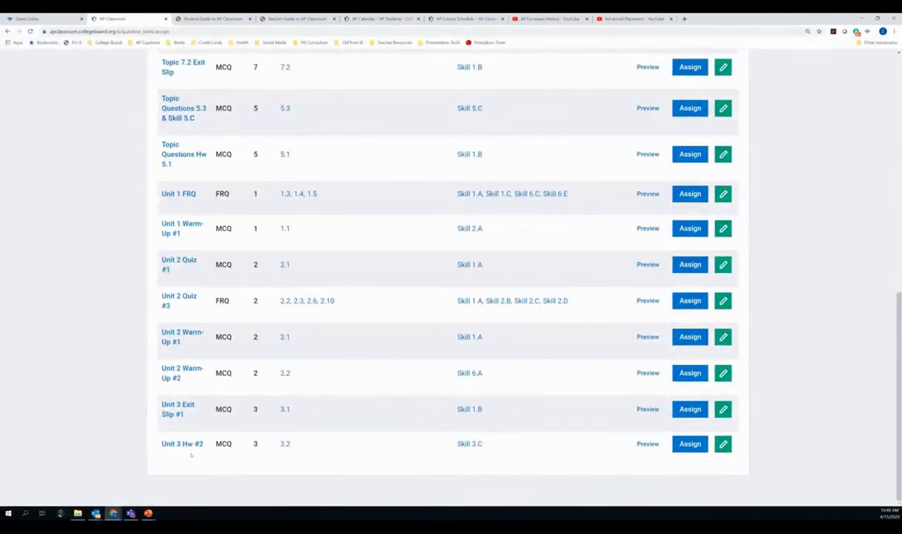
pyautogui.scroll(6, 199, 399)
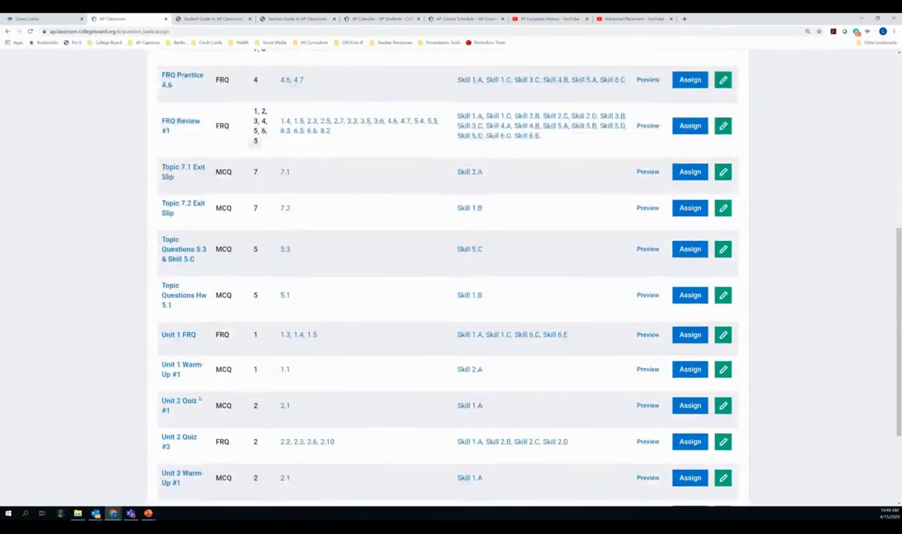
pyautogui.scroll(3, 198, 397)
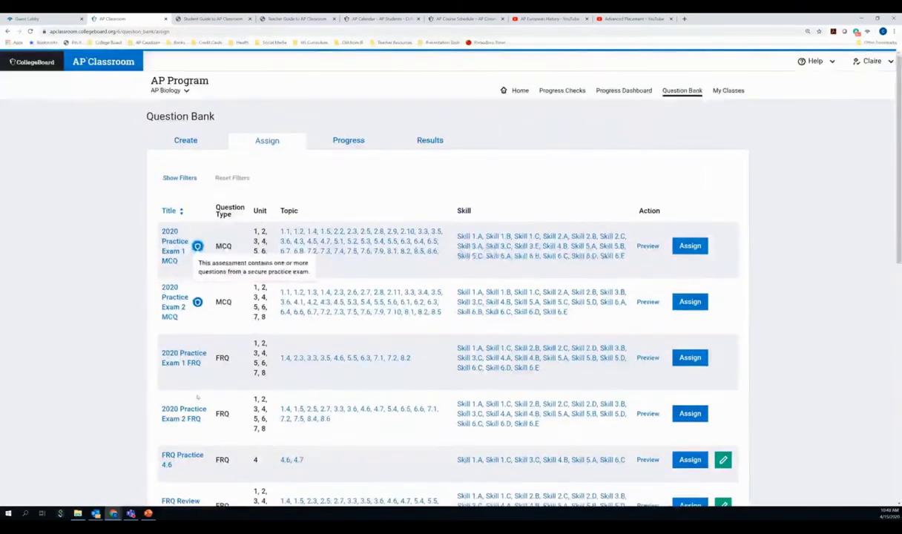
# Open the Progress tab and browse Your Assignments' start dates and progress from FRQ Review #1.
pyautogui.click(347, 141)
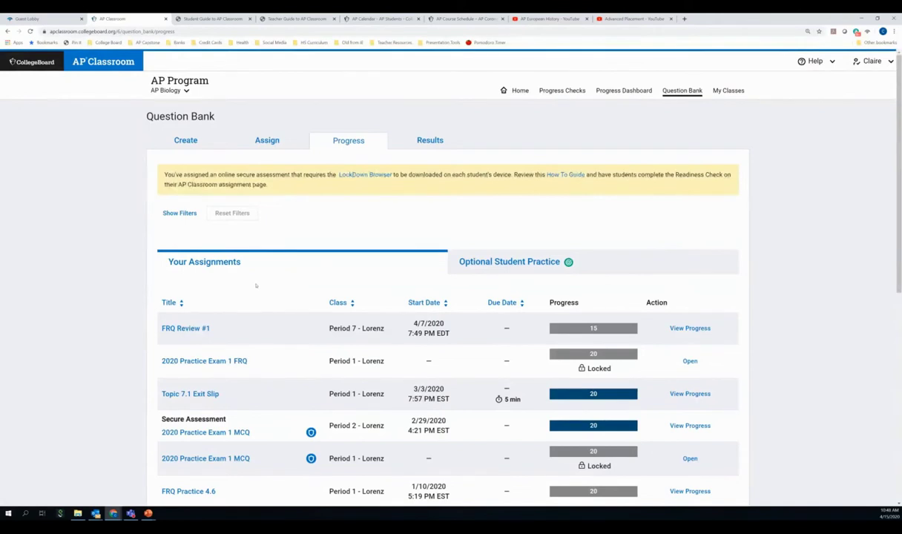
pyautogui.scroll(-2, 256, 286)
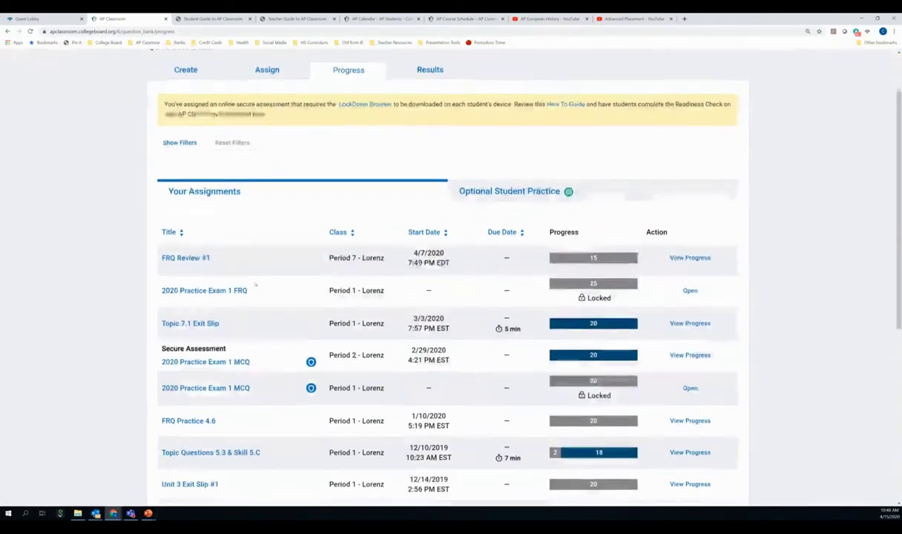
pyautogui.scroll(-1, 255, 284)
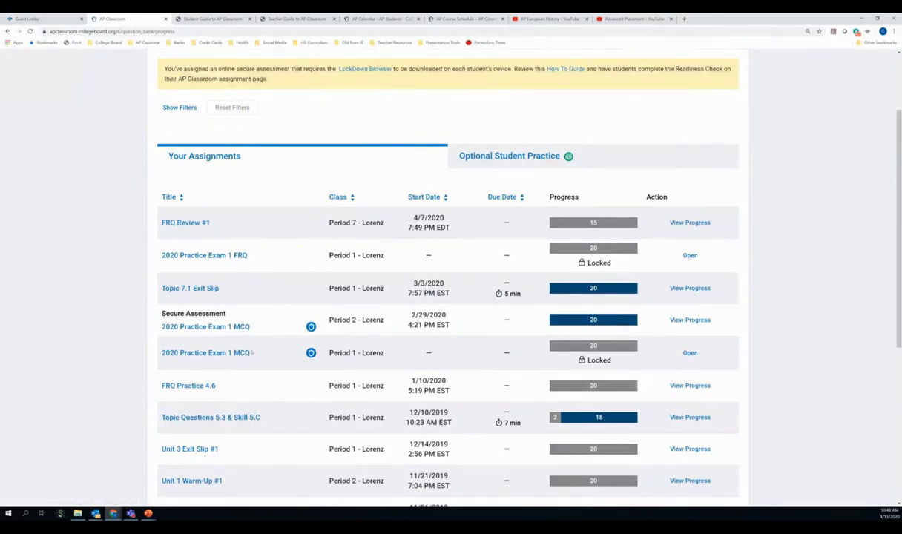
pyautogui.scroll(-5, 252, 353)
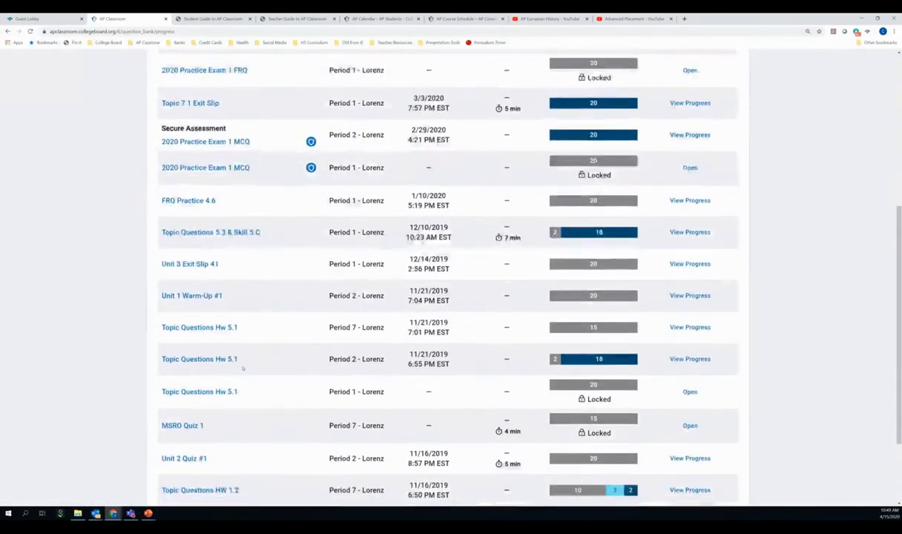
pyautogui.scroll(-3, 242, 368)
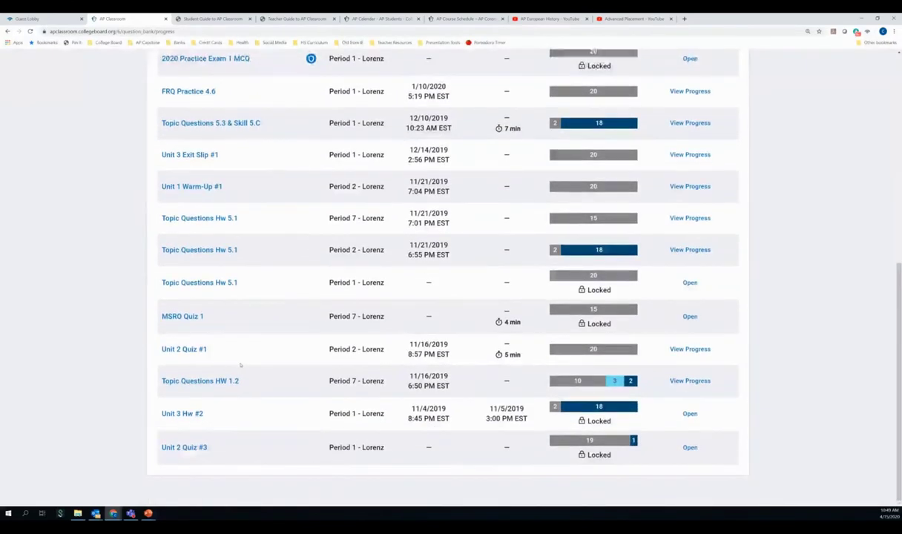
pyautogui.scroll(10, 240, 365)
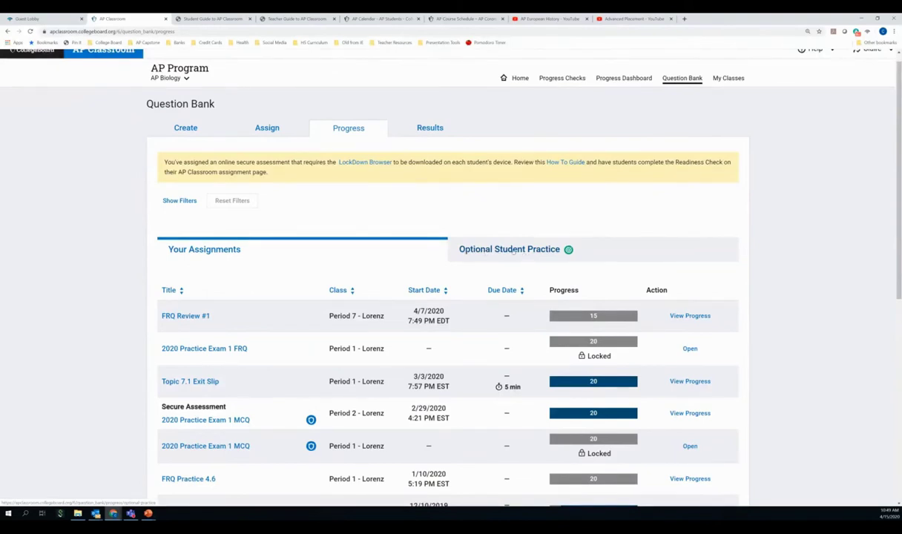
# Switch to Optional Student Practice and browse the Unit 8, Units 3, 5, Units 1, 6 and Unit 5 FRQs.
pyautogui.click(513, 250)
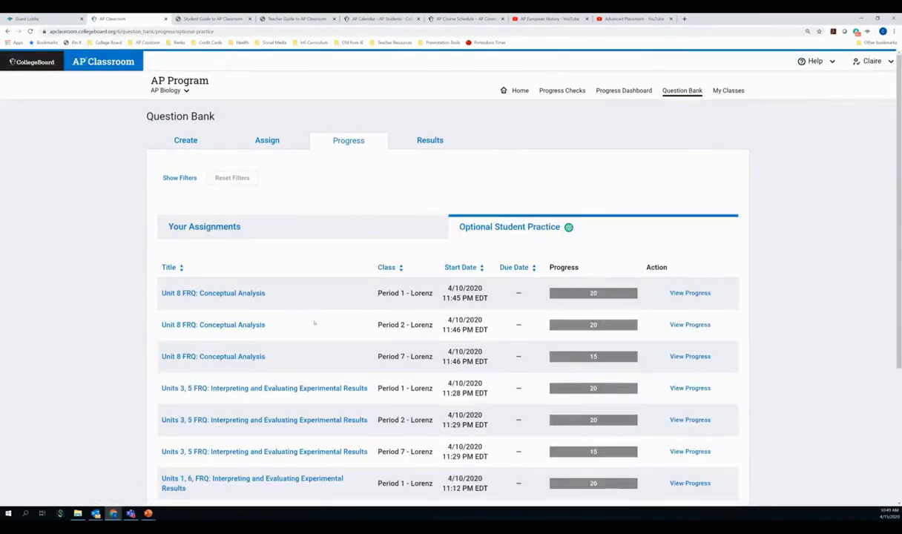
pyautogui.scroll(-2, 314, 323)
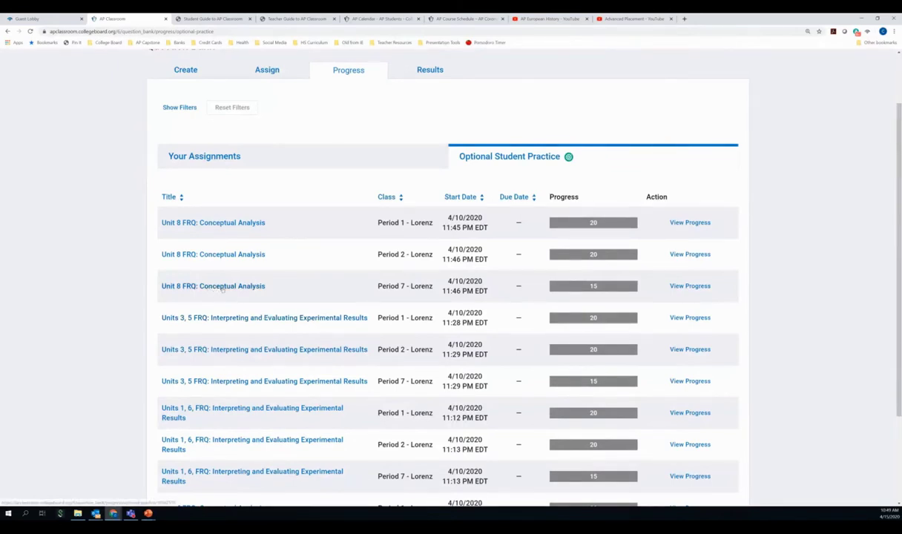
pyautogui.scroll(-2, 246, 312)
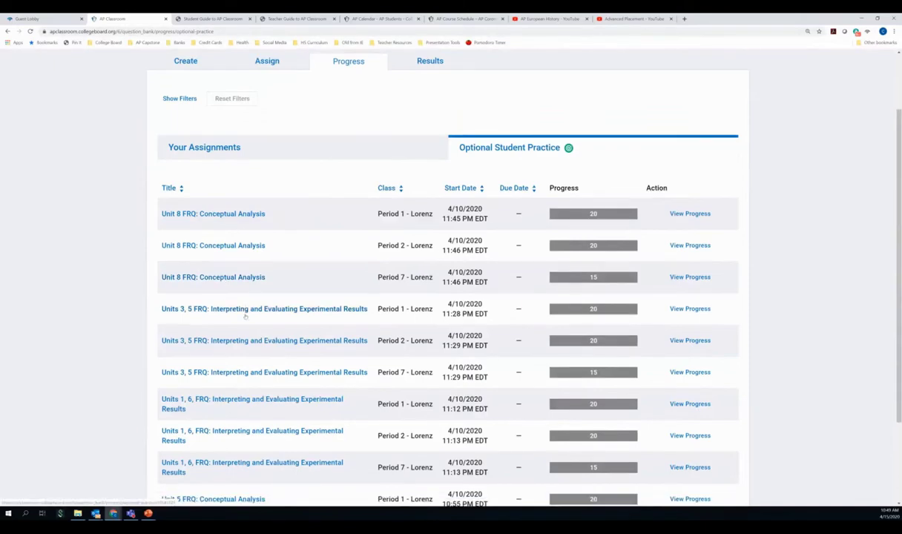
pyautogui.scroll(-1, 245, 317)
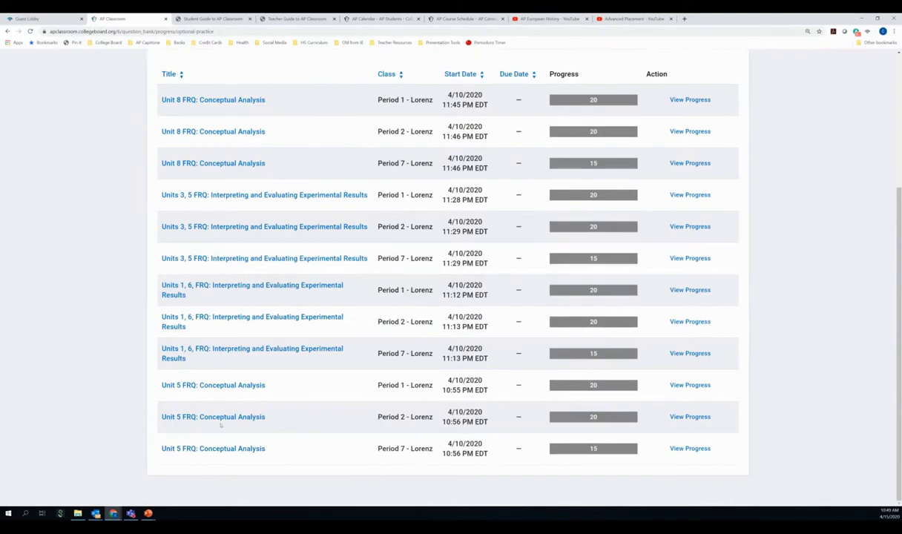
pyautogui.scroll(3, 220, 424)
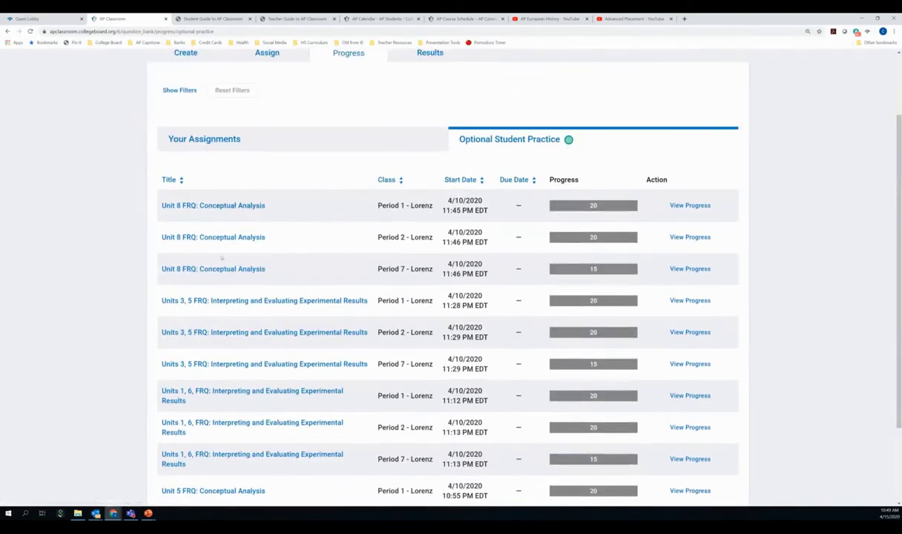
pyautogui.scroll(-3, 216, 346)
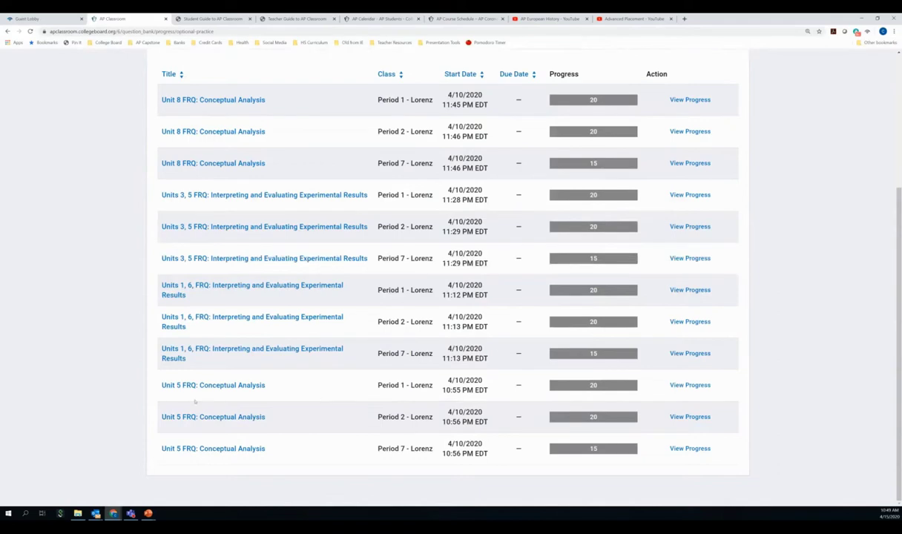
pyautogui.click(670, 386)
pyautogui.click(357, 412)
pyautogui.scroll(1, 267, 445)
pyautogui.scroll(-1, 236, 468)
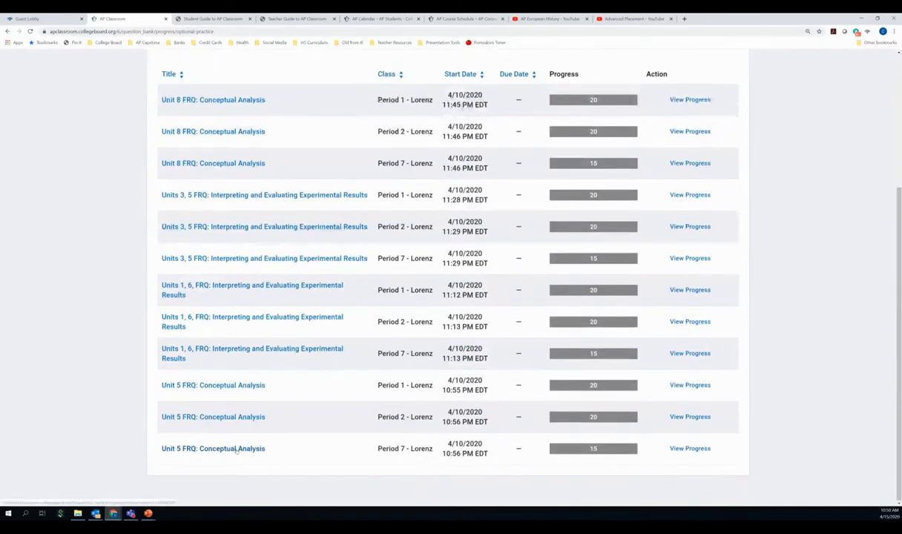
# Open Unit 5 FRQ: Conceptual Analysis (Period 7) and review its 15 not-started students.
pyautogui.click(238, 448)
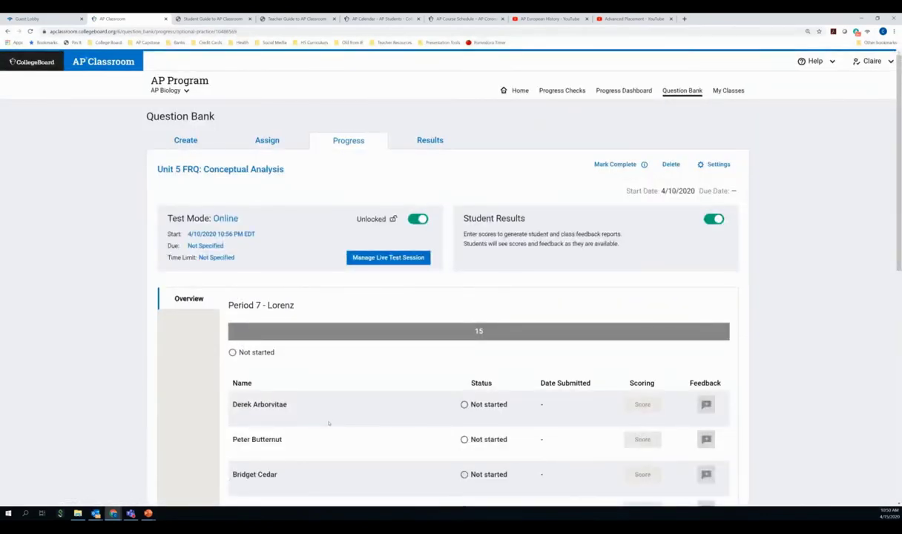
pyautogui.scroll(-3, 329, 423)
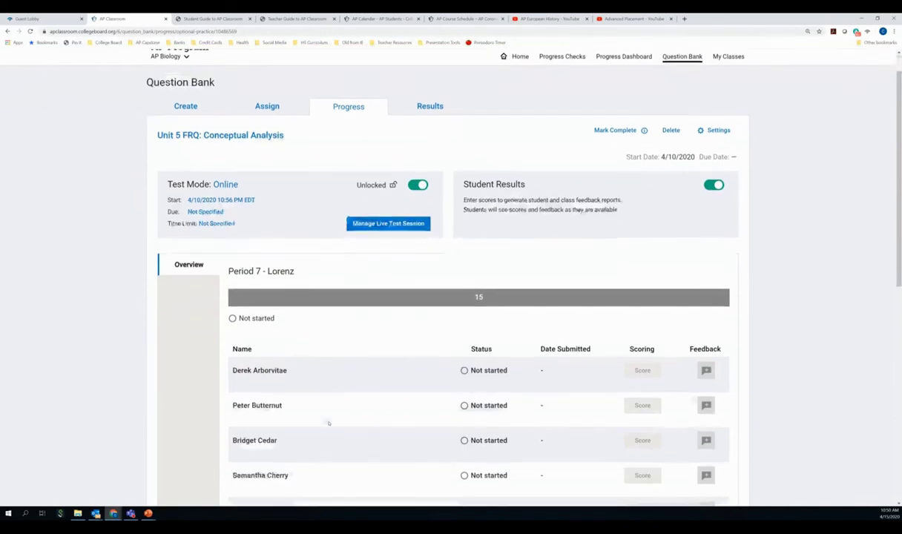
pyautogui.scroll(-3, 329, 422)
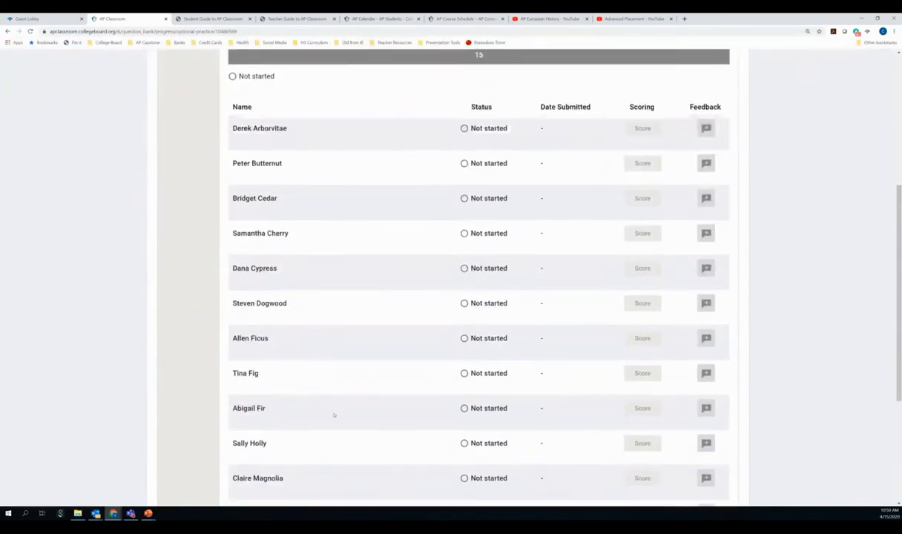
pyautogui.scroll(4, 333, 415)
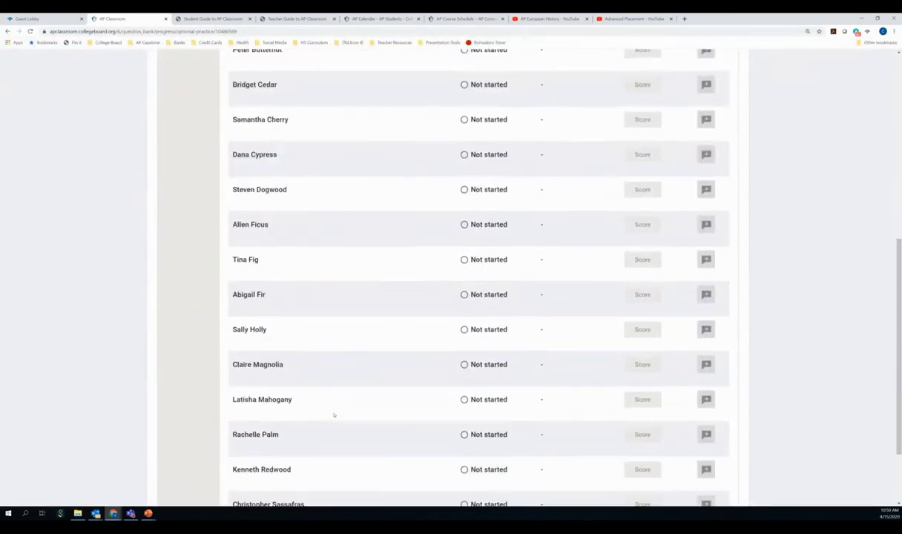
pyautogui.scroll(2, 334, 416)
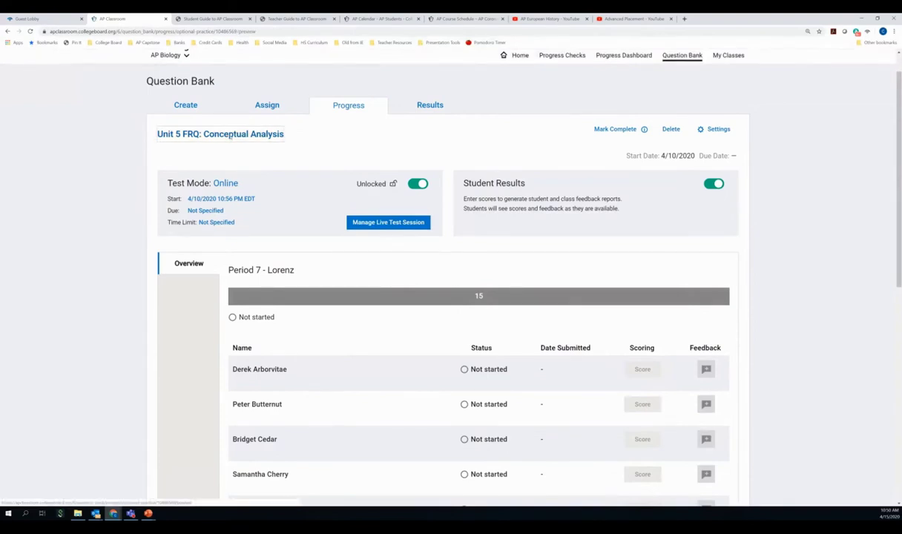
# Preview the Unit 5 Daphnia Crest Size FRQ and scroll through its figures and parts (a)–(d).
pyautogui.click(223, 133)
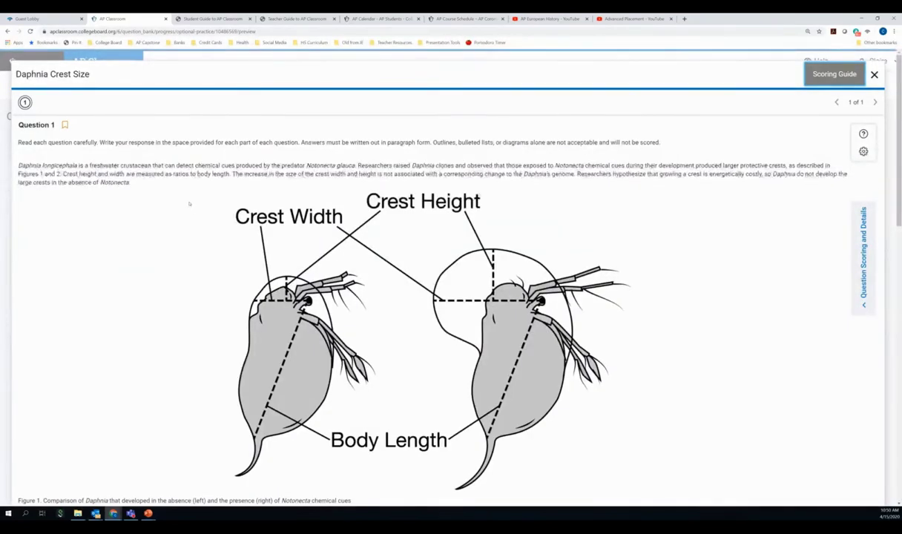
pyautogui.scroll(-1, 191, 206)
pyautogui.scroll(-5, 189, 203)
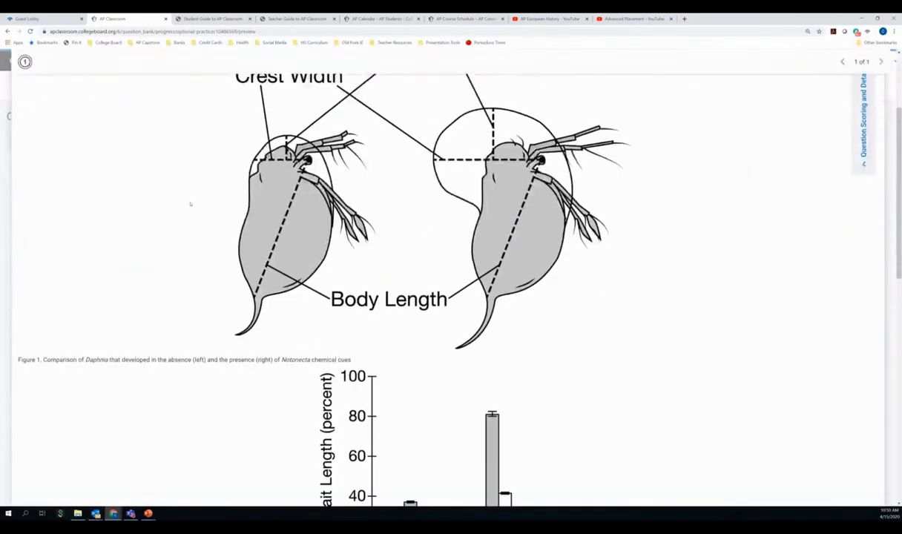
pyautogui.scroll(-3, 190, 204)
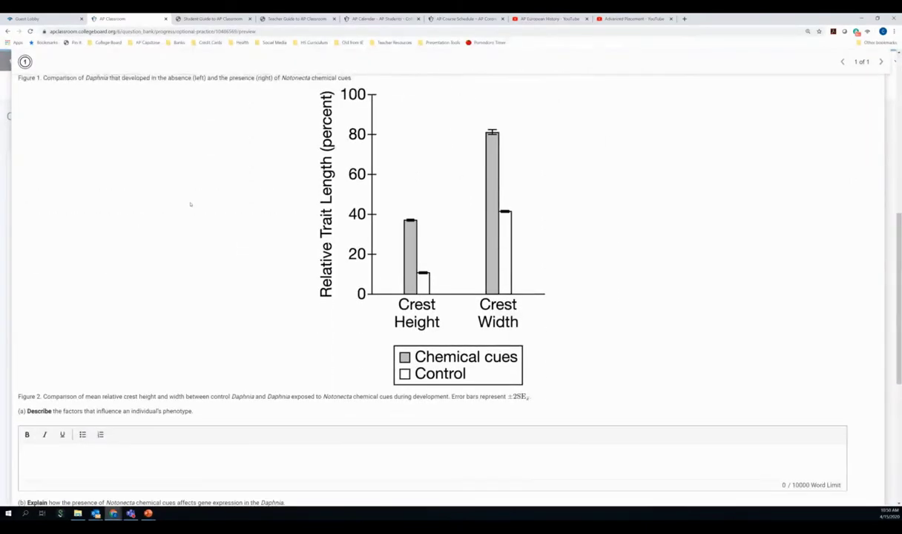
pyautogui.scroll(-2, 191, 205)
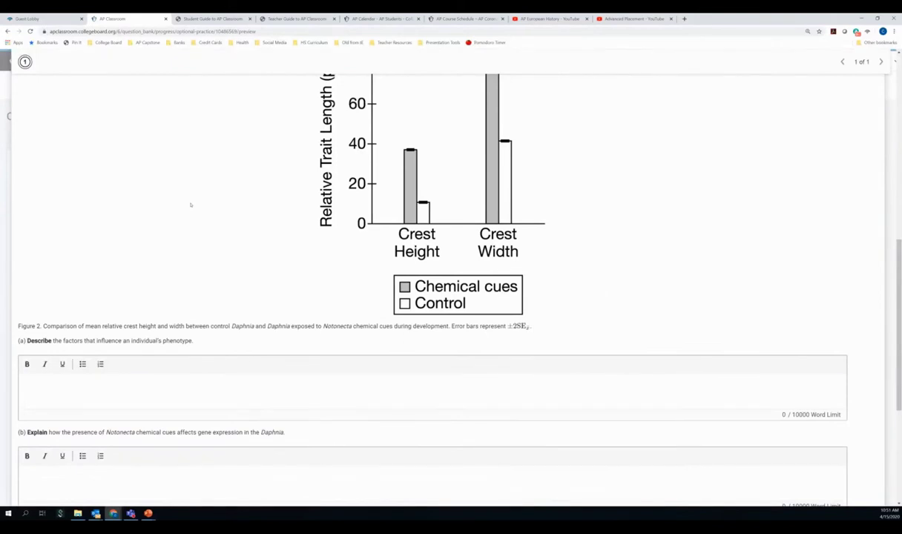
pyautogui.scroll(-3, 191, 204)
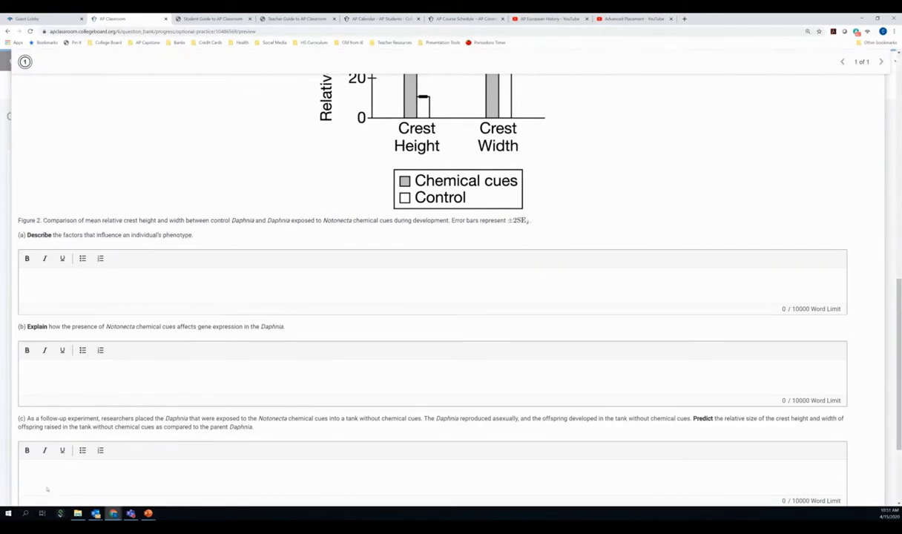
pyautogui.scroll(-2, 42, 486)
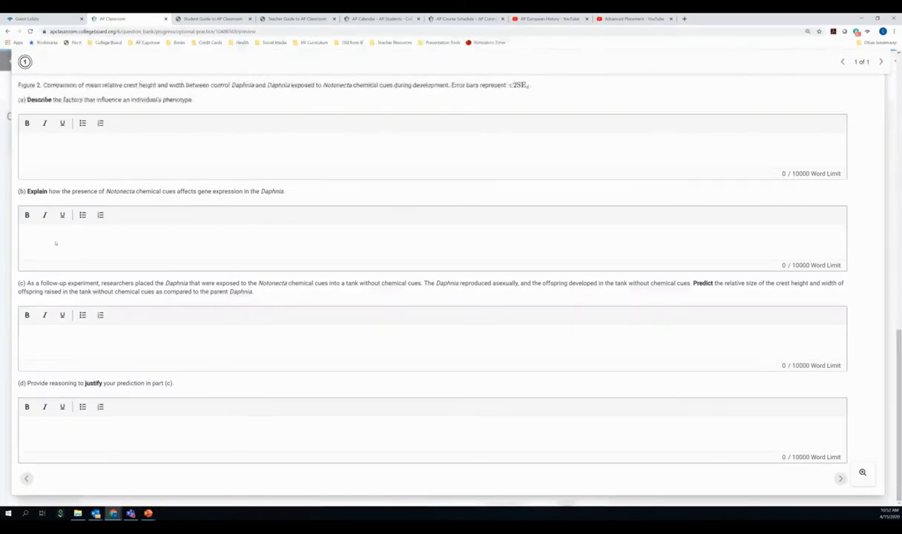
pyautogui.scroll(10, 221, 302)
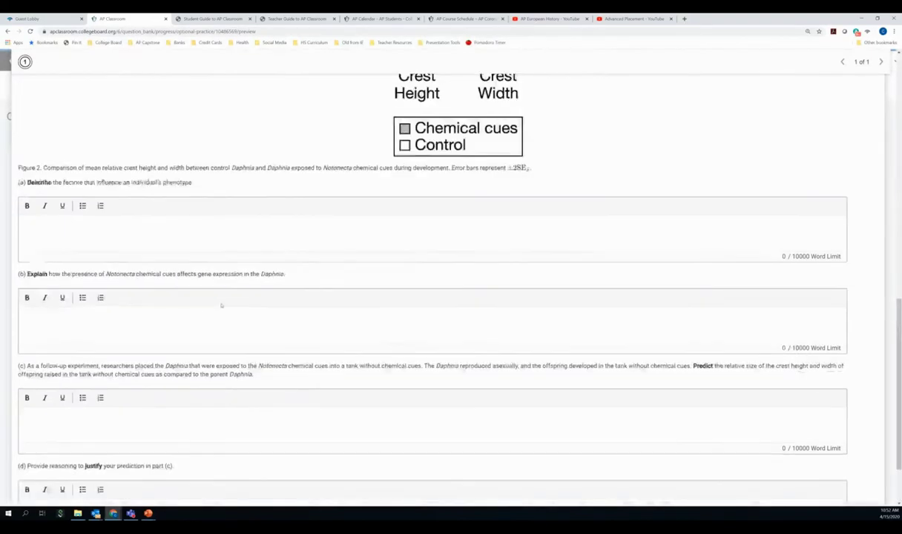
pyautogui.scroll(5, 532, 268)
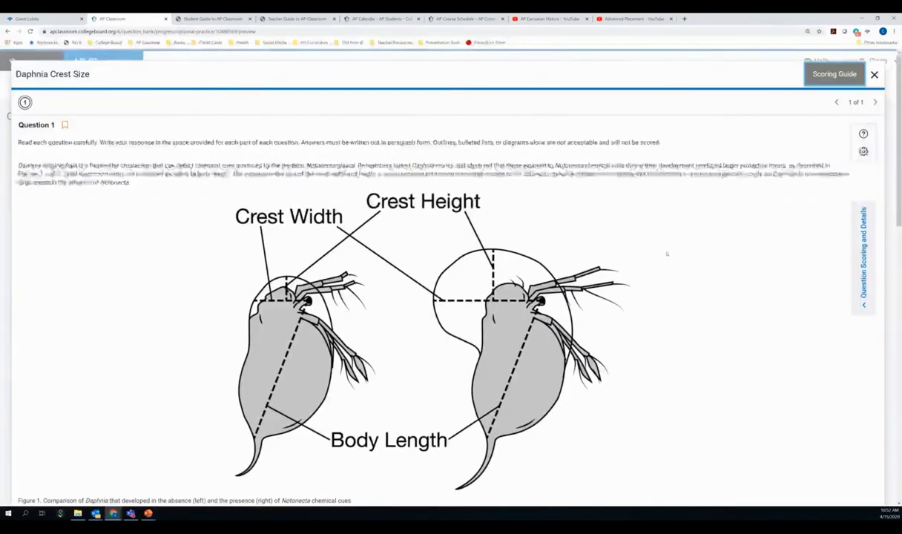
# Show the question's scoring details, expand big idea and learning objective descriptions, and reach Part A's guideline.
pyautogui.click(865, 306)
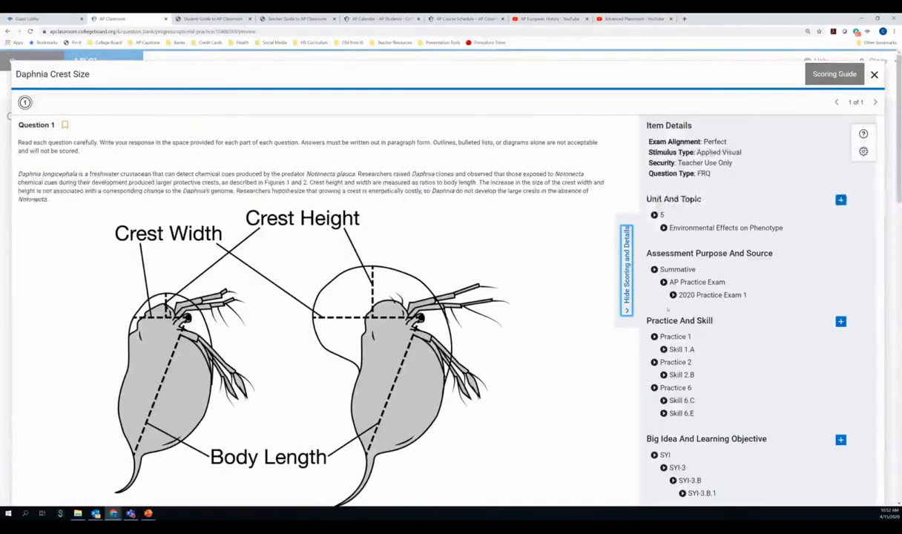
pyautogui.scroll(-1, 667, 309)
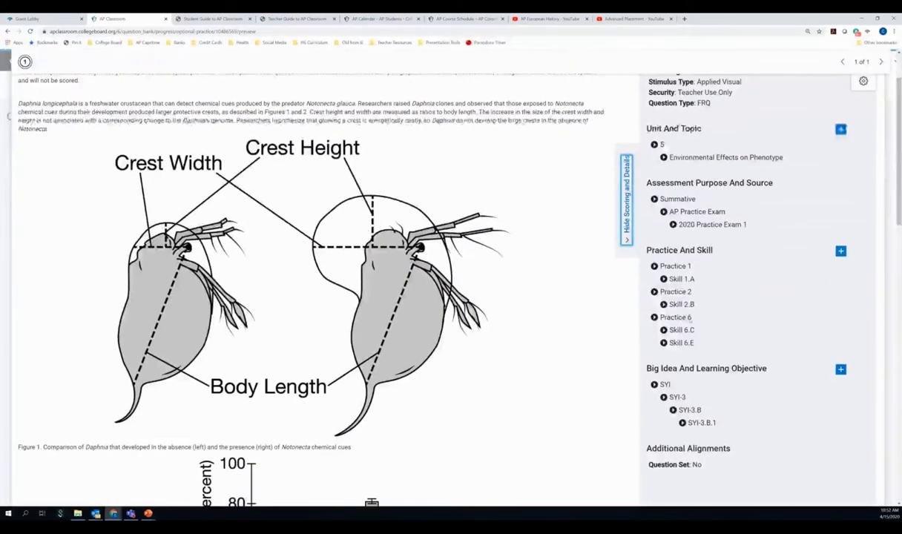
pyautogui.scroll(-1, 677, 343)
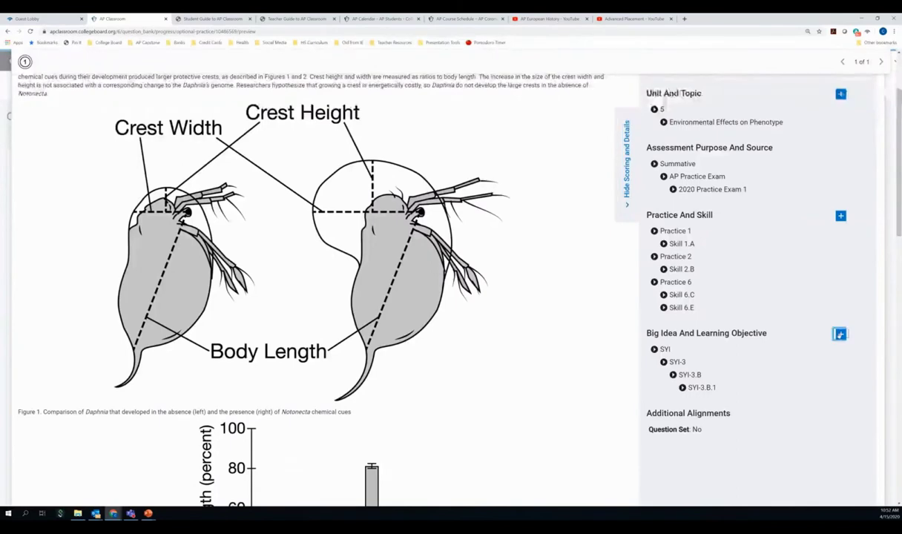
pyautogui.click(839, 334)
pyautogui.scroll(-1, 751, 335)
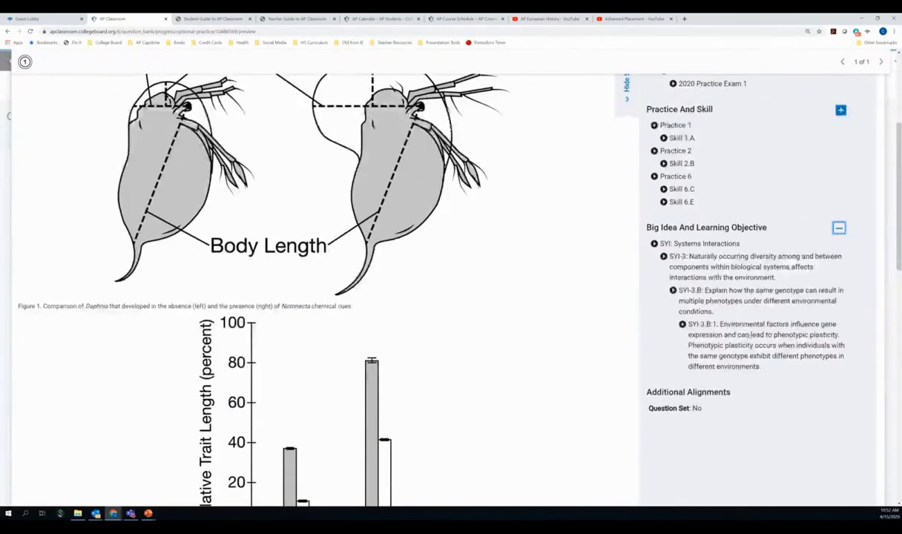
pyautogui.scroll(-2, 696, 398)
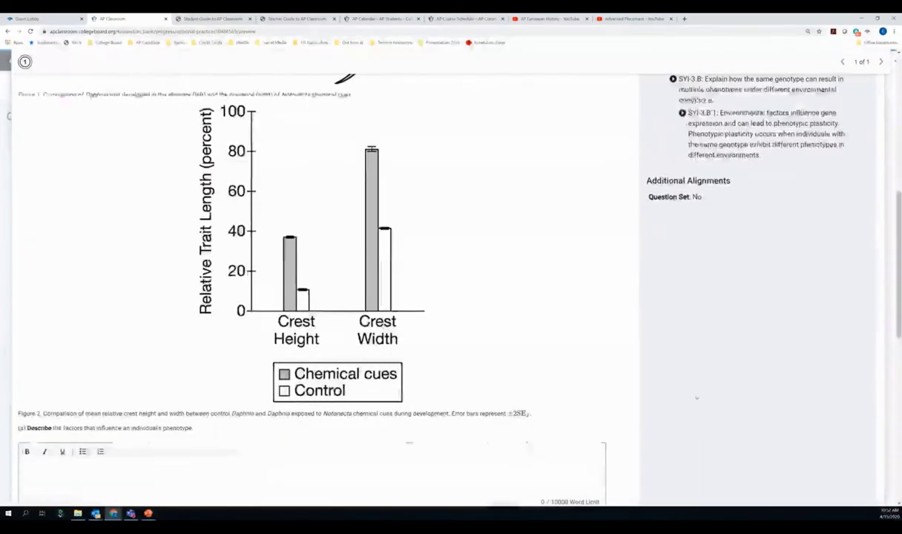
pyautogui.scroll(-6, 696, 397)
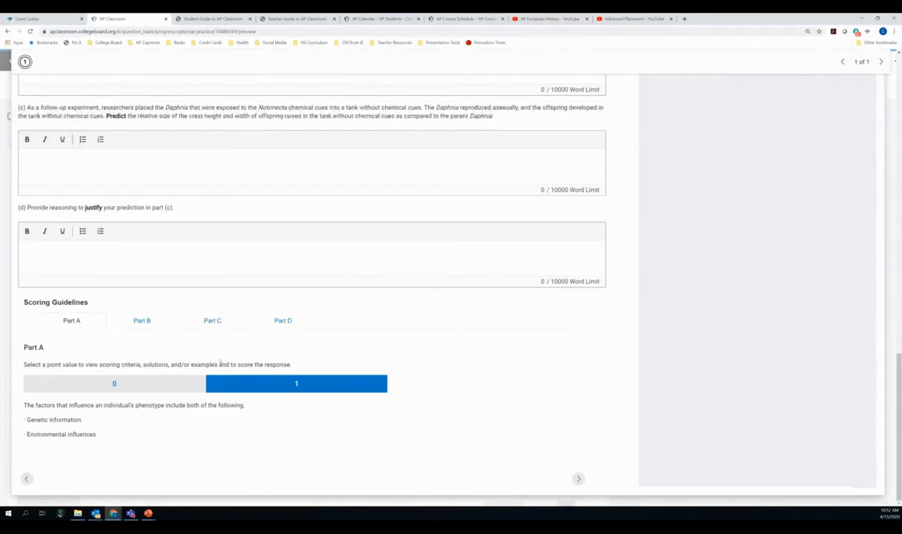
# Compare the 0-point and 1-point scoring criteria for Part C of the Daphnia question.
pyautogui.click(212, 324)
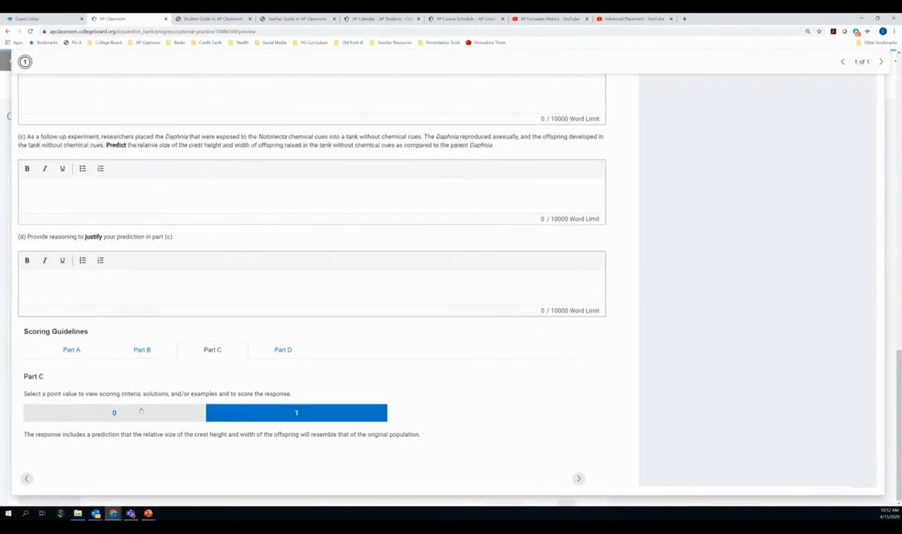
pyautogui.click(125, 416)
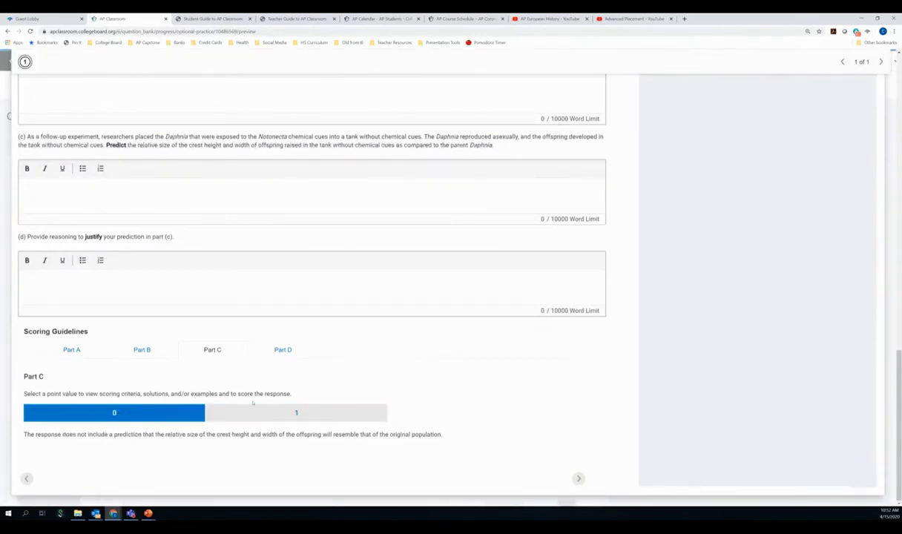
pyautogui.click(248, 412)
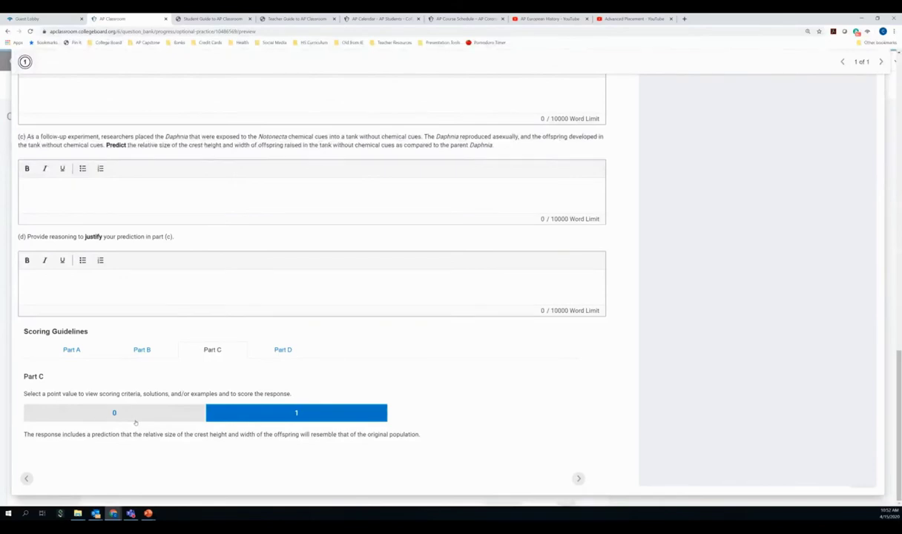
pyautogui.scroll(10, 135, 422)
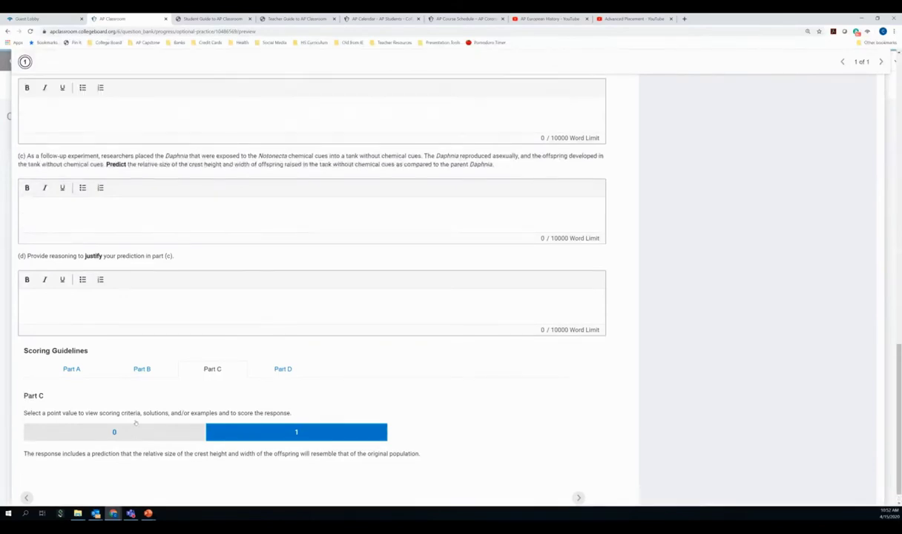
pyautogui.scroll(6, 135, 422)
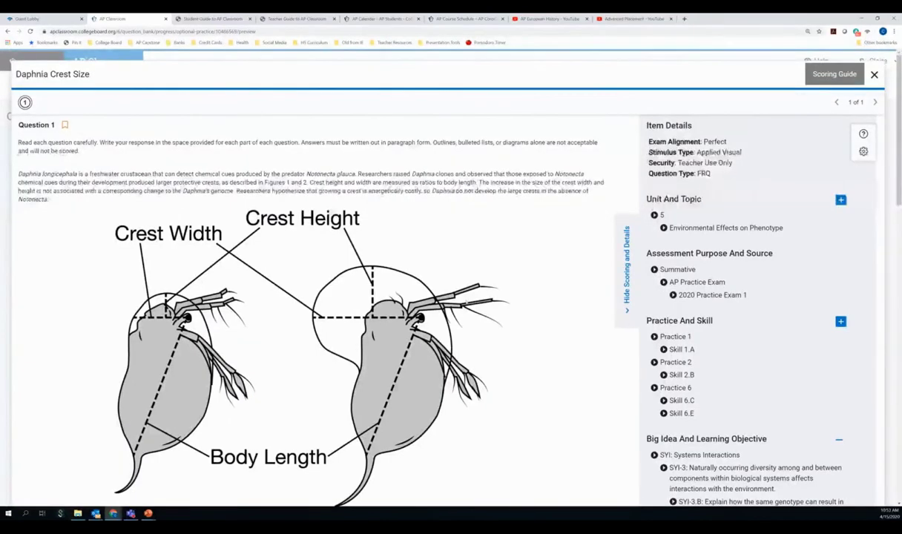
# Download the SG_Unit5FRQConceptualAnalysis scoring guide and open the PDF in a new tab.
pyautogui.click(827, 75)
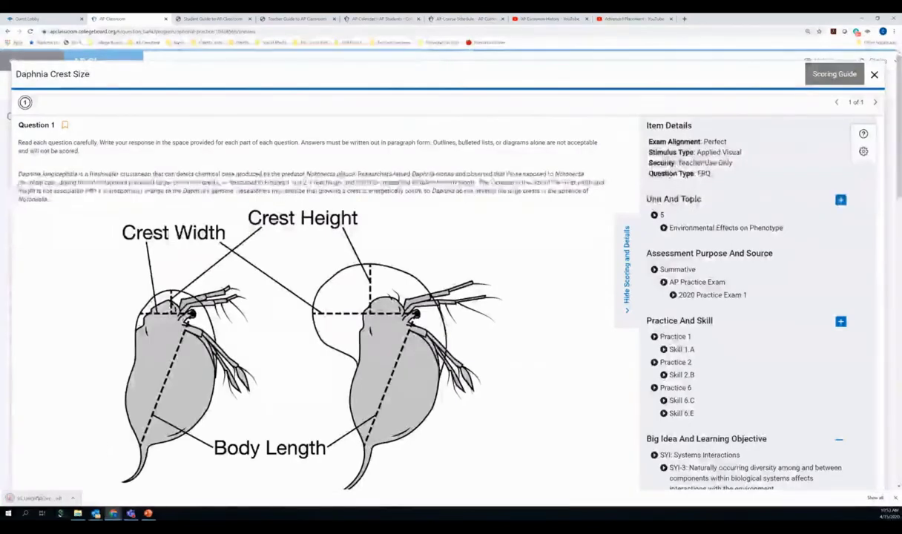
pyautogui.click(37, 498)
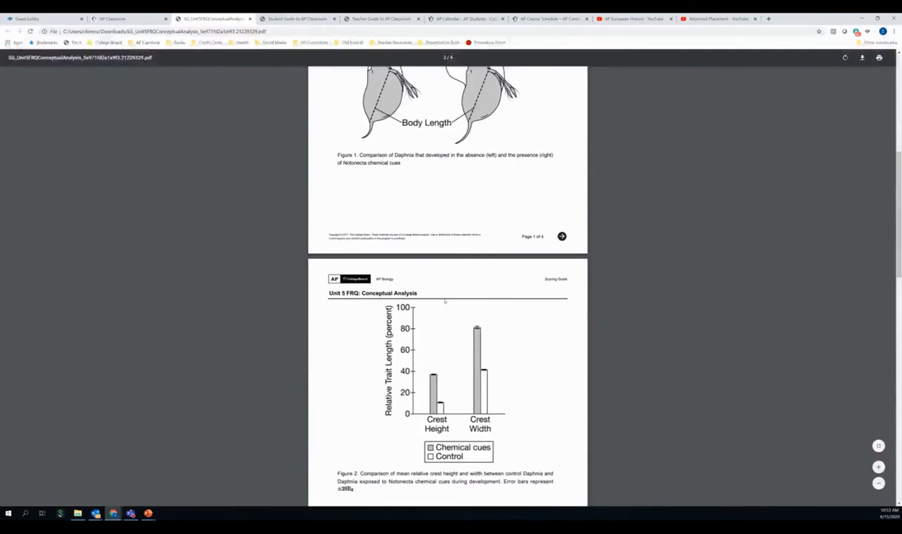
# Read through all four pages of the scoring guide PDF, then go back to the AP Classroom tab.
pyautogui.scroll(-5, 446, 301)
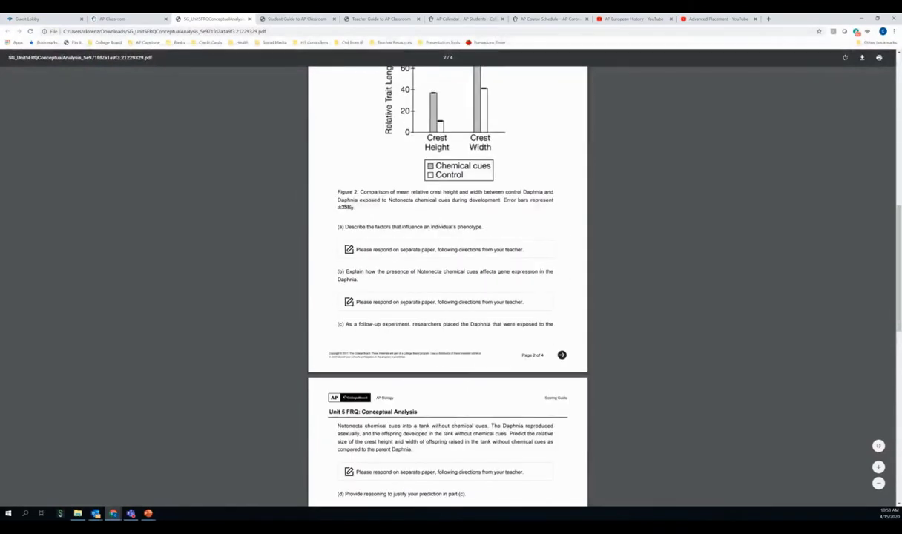
pyautogui.scroll(-5, 354, 329)
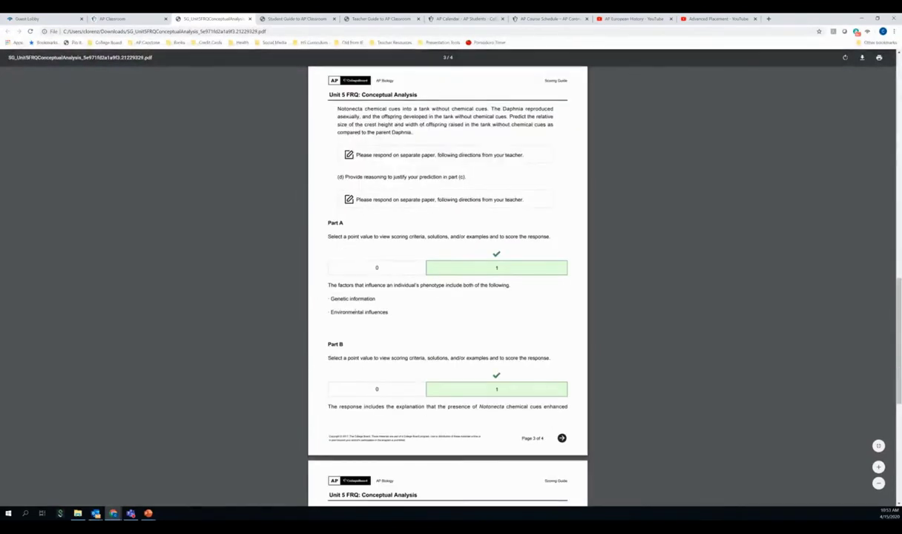
pyautogui.scroll(-2, 415, 349)
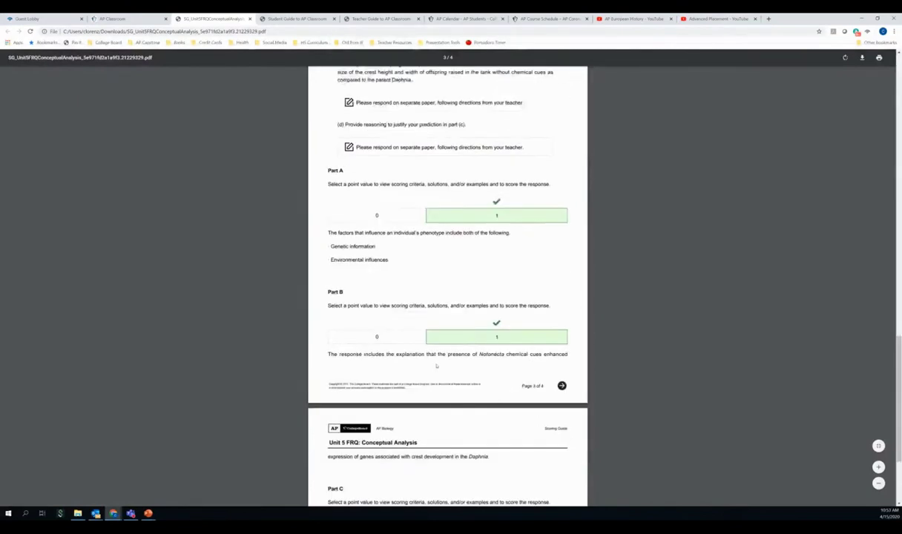
pyautogui.scroll(-3, 436, 365)
pyautogui.scroll(-3, 436, 363)
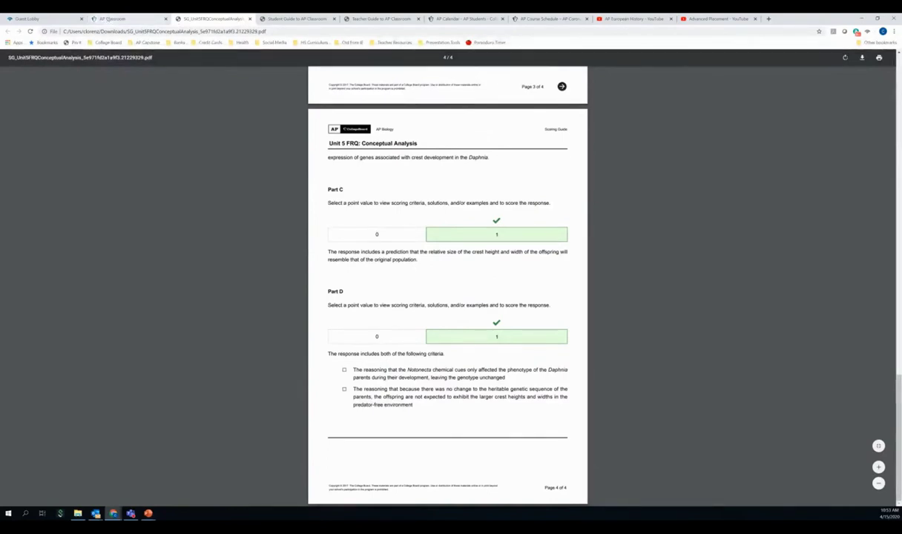
pyautogui.click(111, 19)
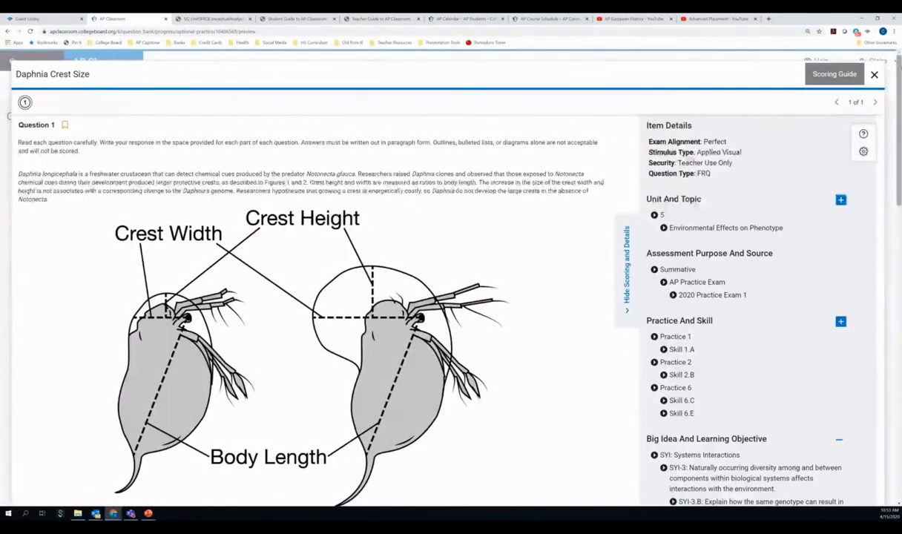
# Close the preview and view Question Bank Results for Your Assignments with performance bars and class averages.
pyautogui.click(873, 74)
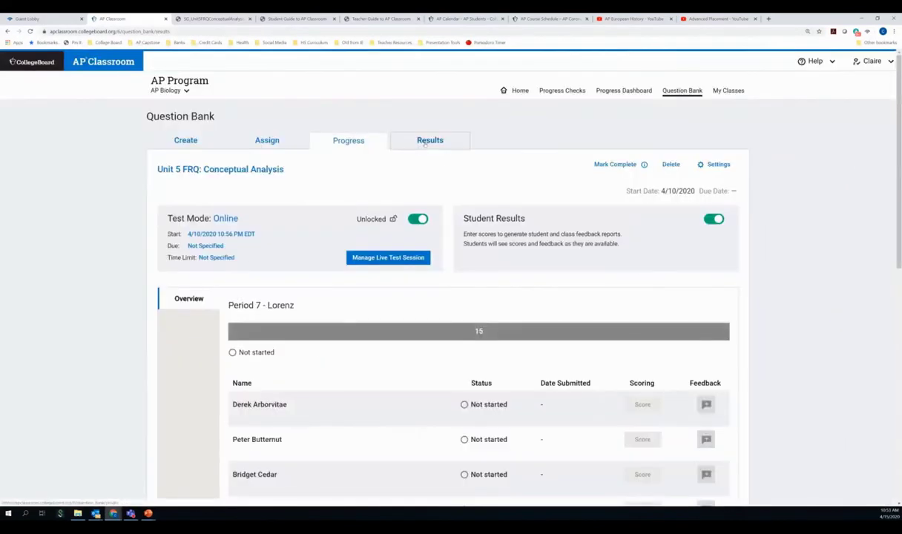
pyautogui.click(405, 139)
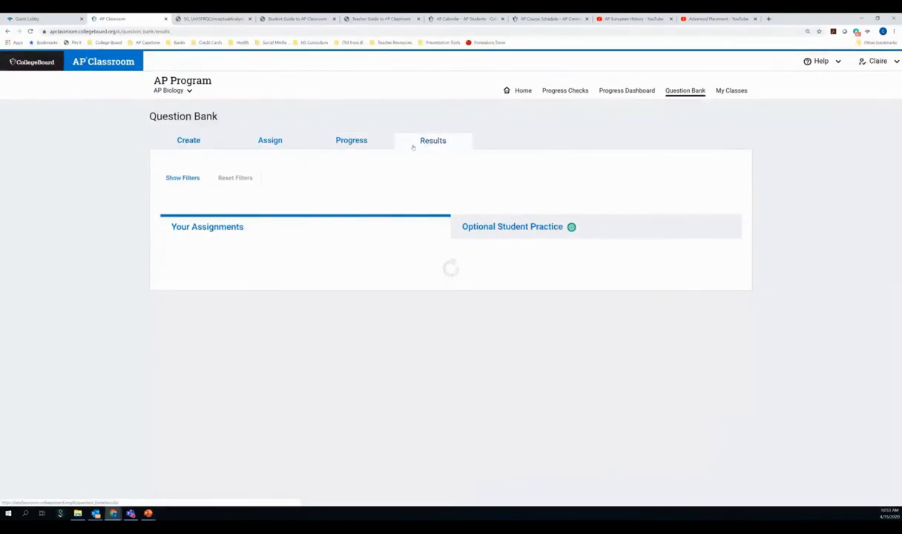
pyautogui.click(463, 223)
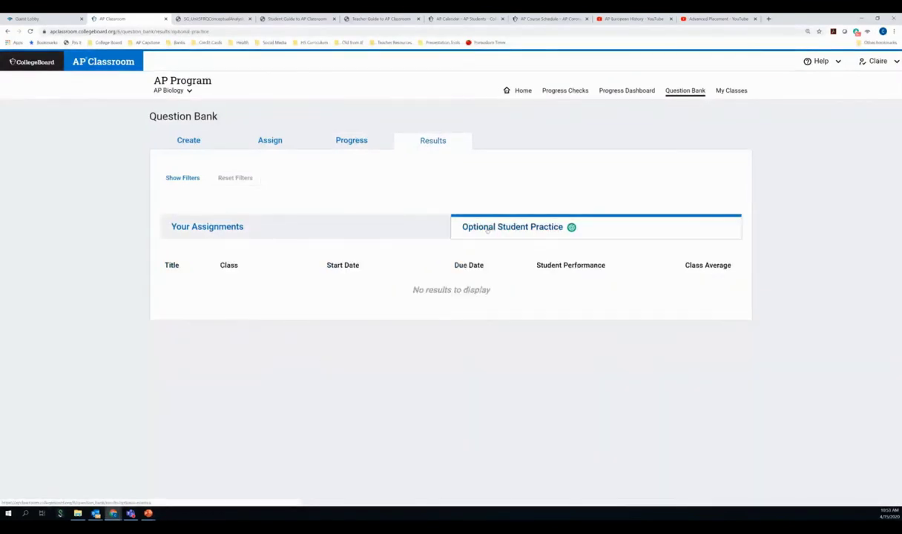
pyautogui.click(356, 230)
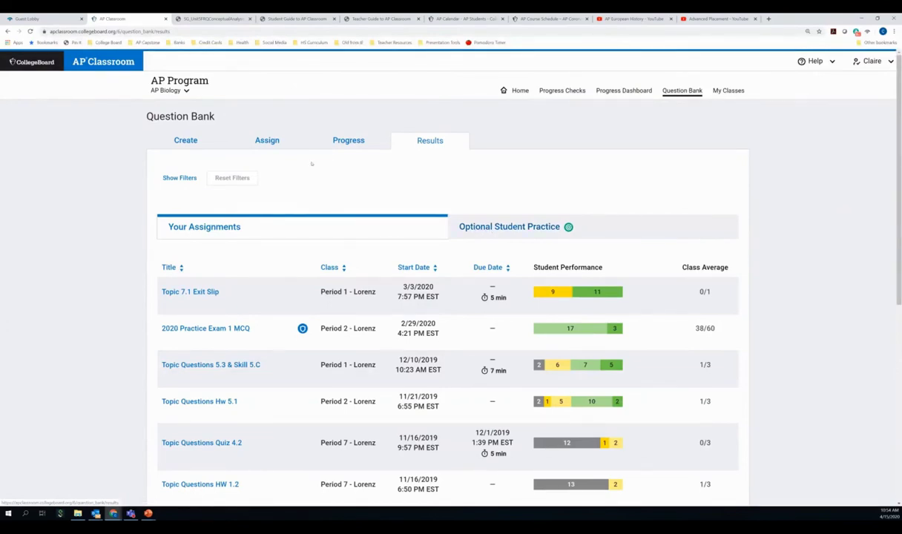
# On the Progress tab, list Optional Student Practice assignments and open one assignment's progress.
pyautogui.click(338, 143)
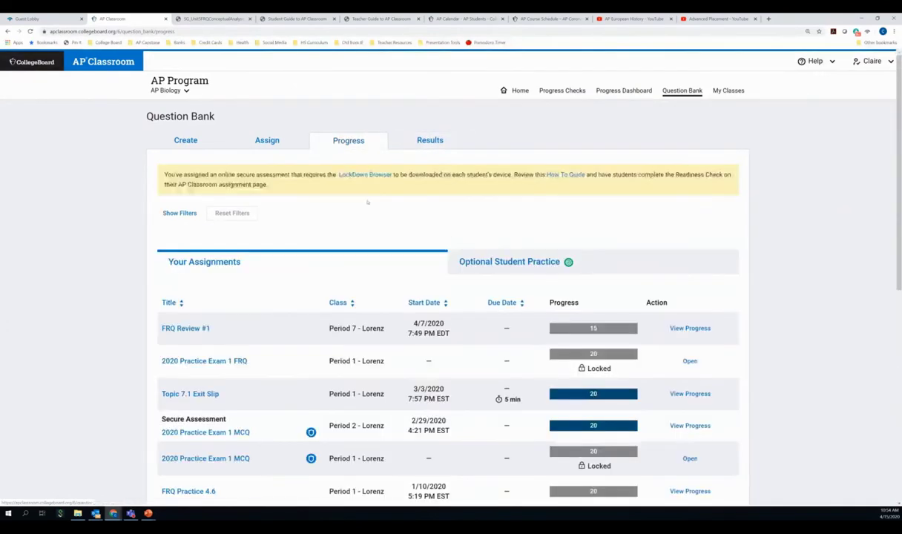
pyautogui.scroll(-1, 606, 278)
pyautogui.click(520, 190)
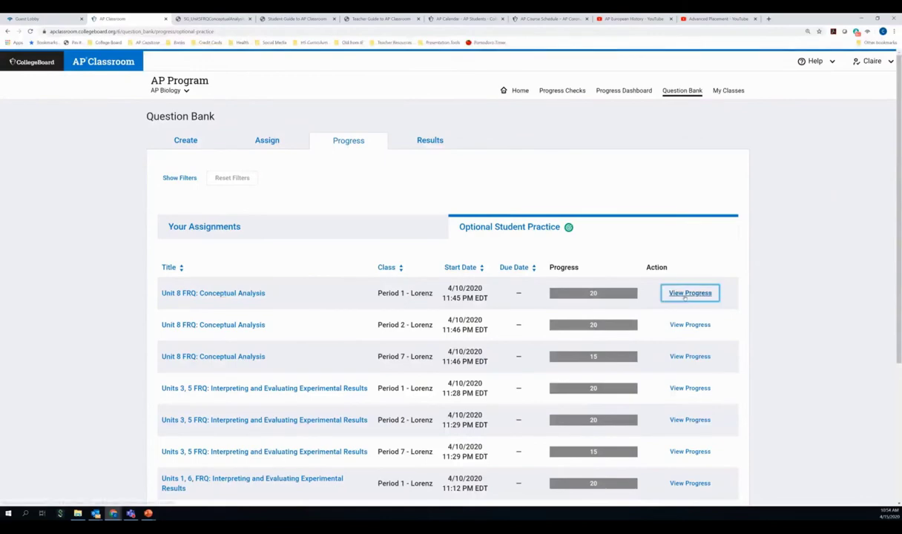
pyautogui.scroll(-1, 667, 341)
pyautogui.scroll(-1, 668, 341)
pyautogui.click(690, 438)
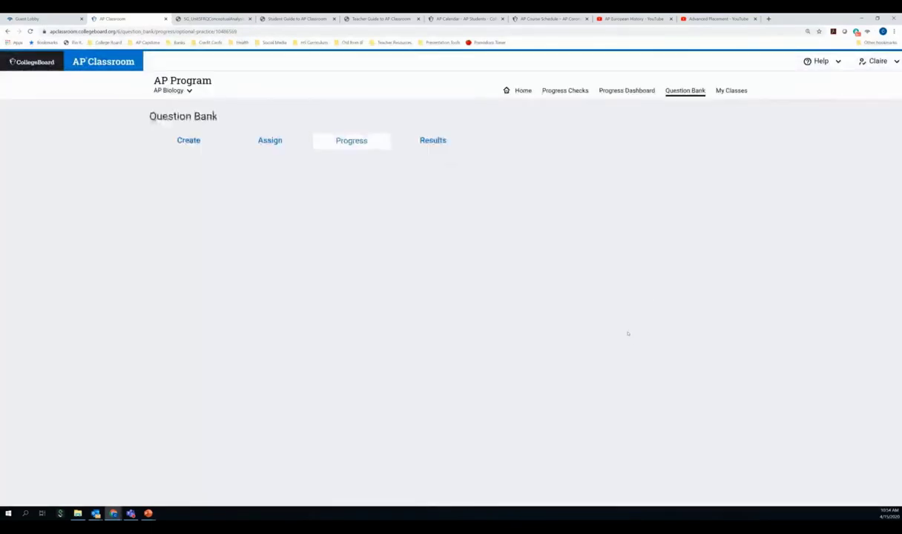
# Check the Unit 5 FRQ progress list: all 15 Period 7 students are Not started.
pyautogui.scroll(-3, 627, 334)
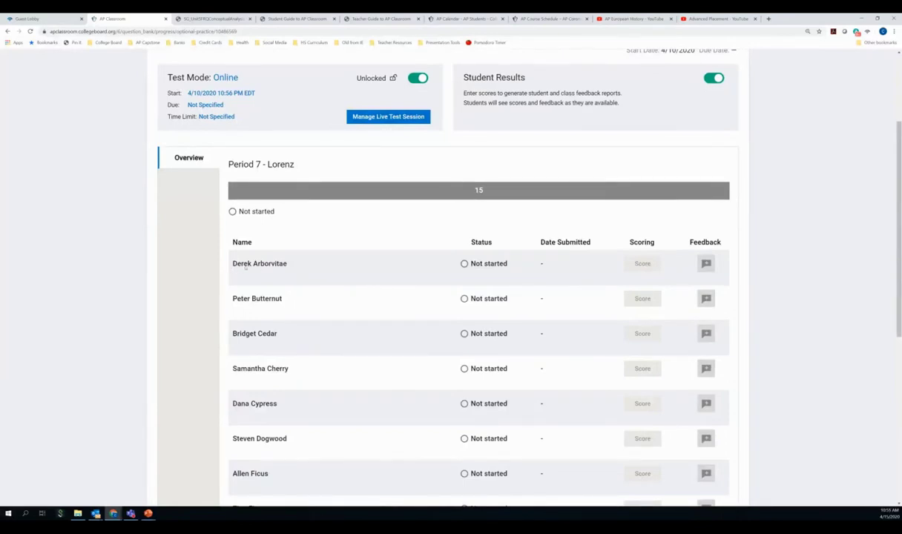
pyautogui.scroll(-1, 258, 278)
pyautogui.scroll(-1, 259, 278)
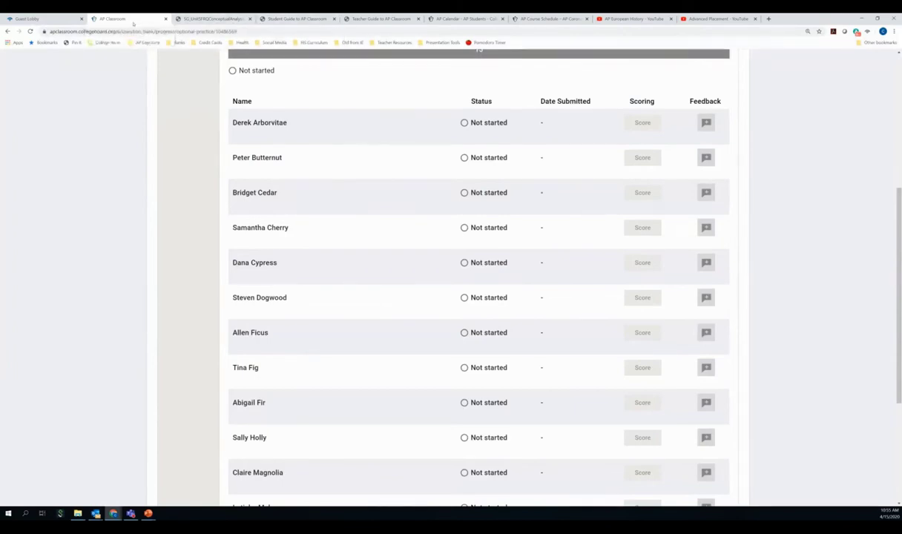
pyautogui.scroll(5, 138, 159)
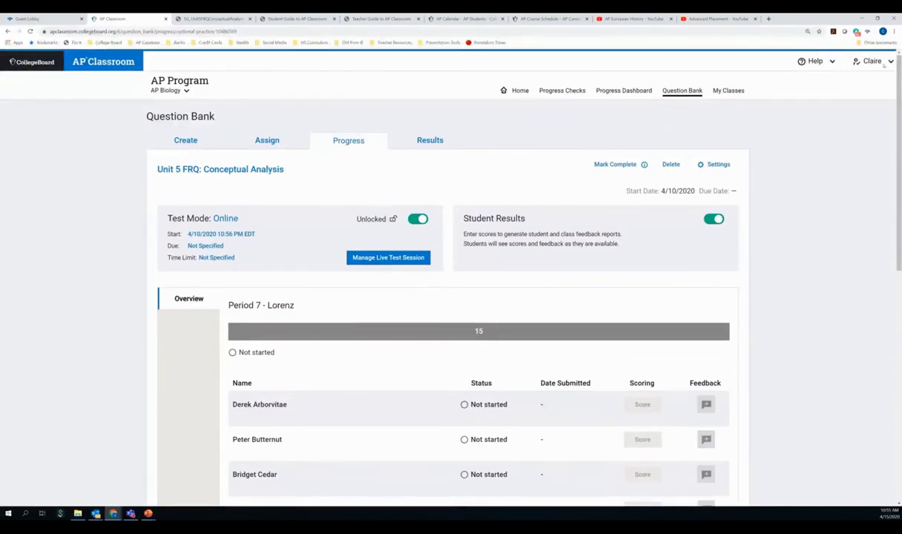
# Sign out of the teacher account and select the existing username on the sign-in form.
pyautogui.click(853, 62)
pyautogui.click(849, 129)
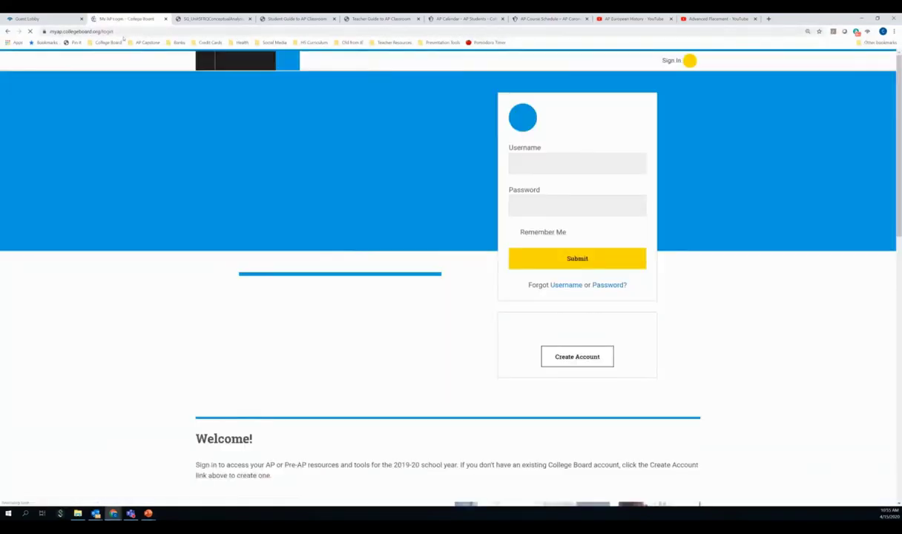
pyautogui.click(560, 163)
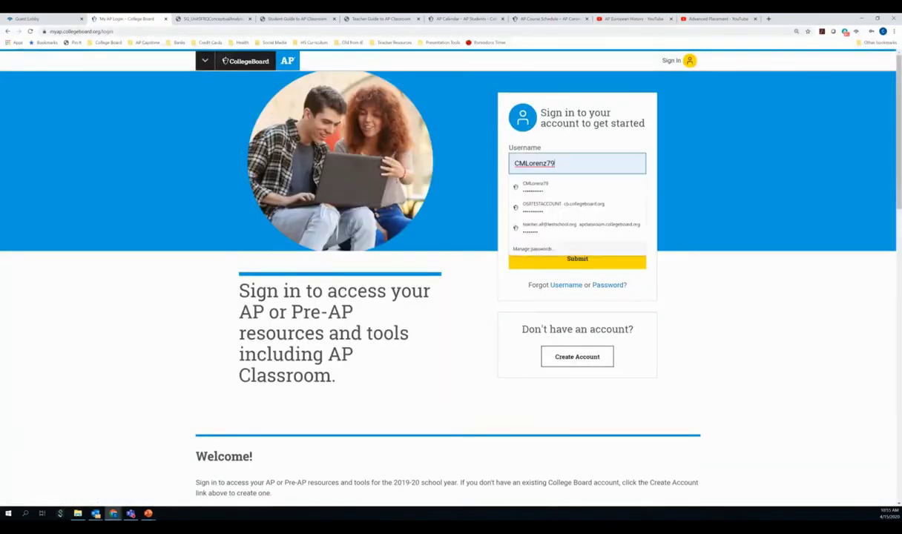
pyautogui.doubleClick(560, 163)
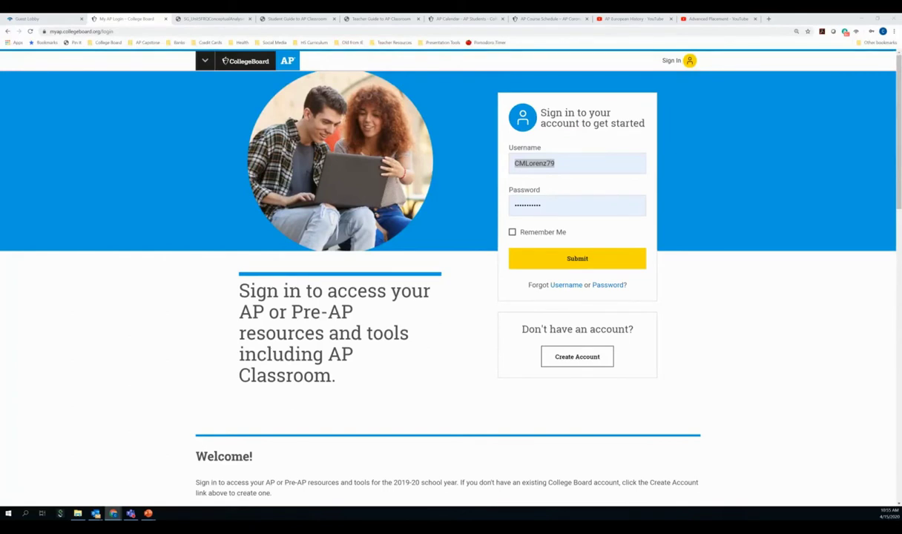
# Sign in as the student using the saved username and password from autofill.
pyautogui.click(551, 164)
pyautogui.press('Down')
pyautogui.press('Return')
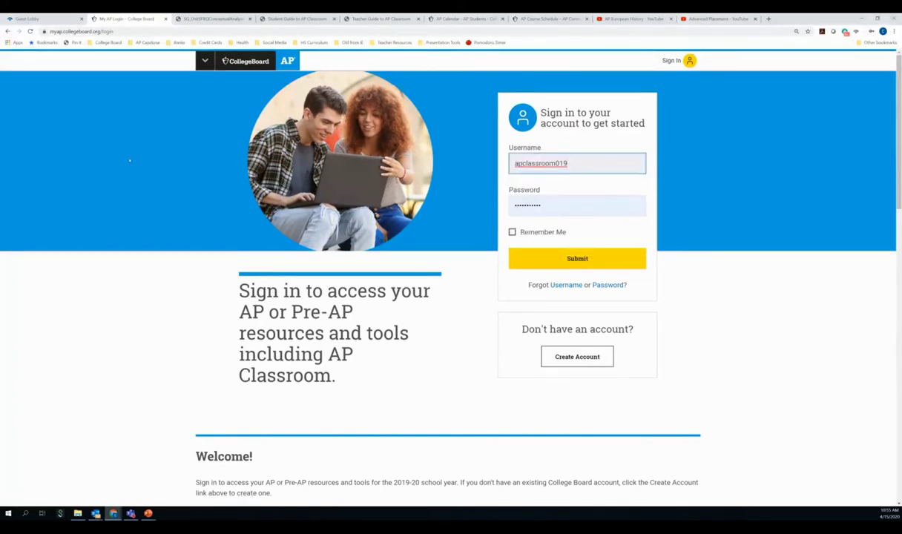
pyautogui.click(303, 180)
pyautogui.click(542, 208)
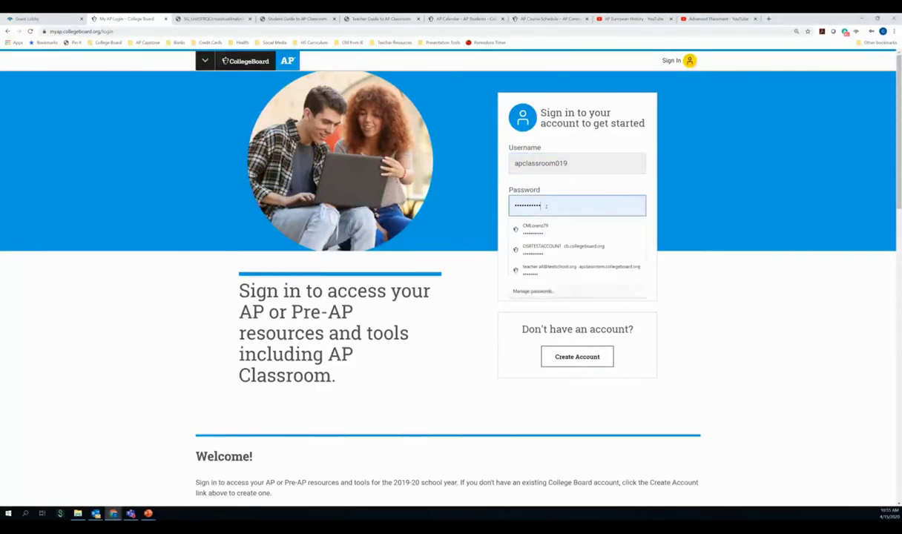
pyautogui.press('Escape')
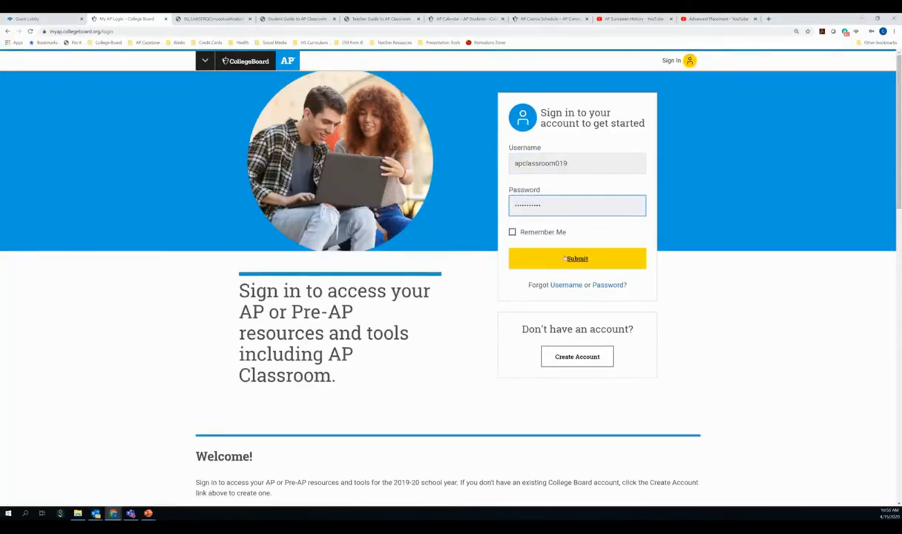
pyautogui.click(571, 258)
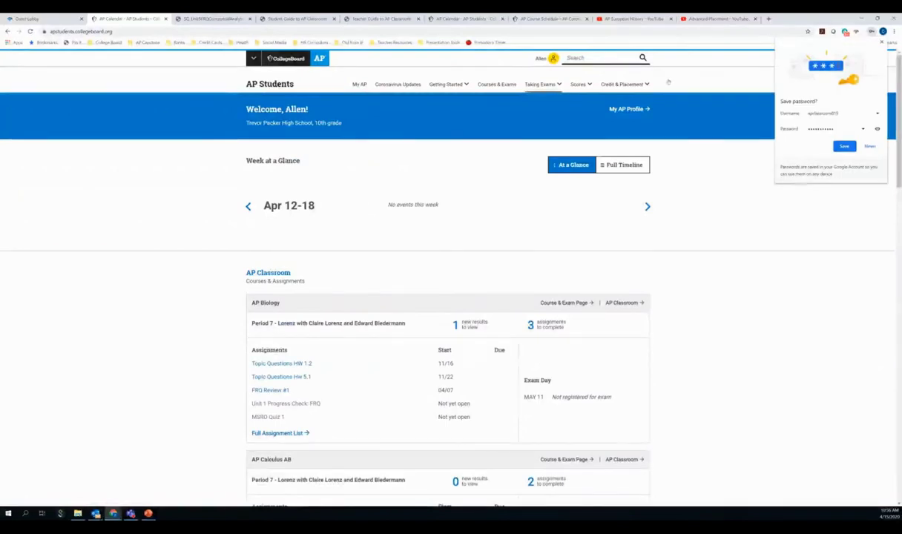
# Decline saving the password and scroll down to the AP Classroom Courses & Assignments cards.
pyautogui.click(871, 147)
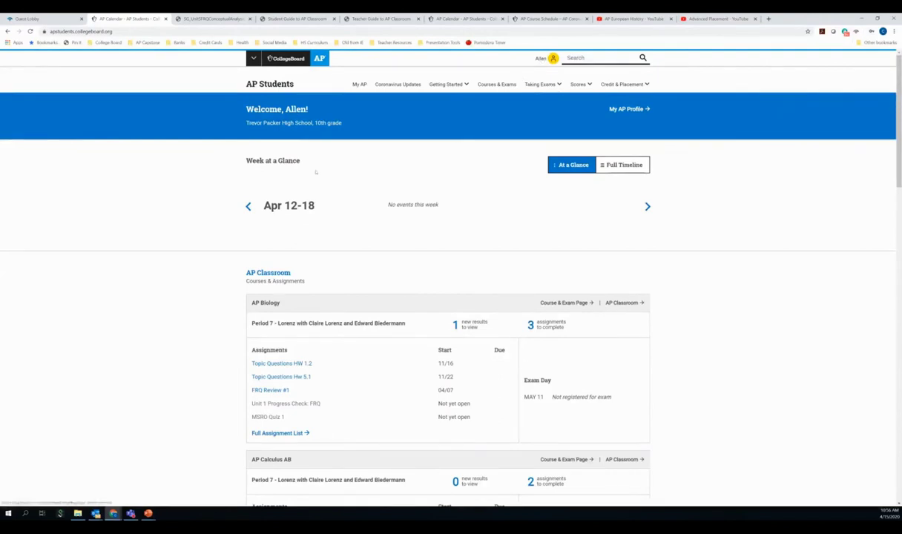
pyautogui.scroll(-1, 316, 157)
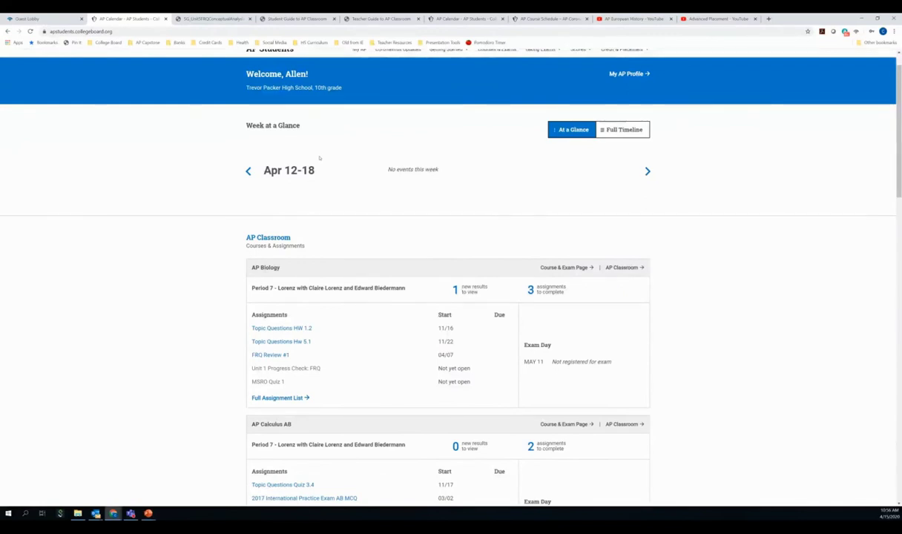
pyautogui.scroll(-1, 319, 157)
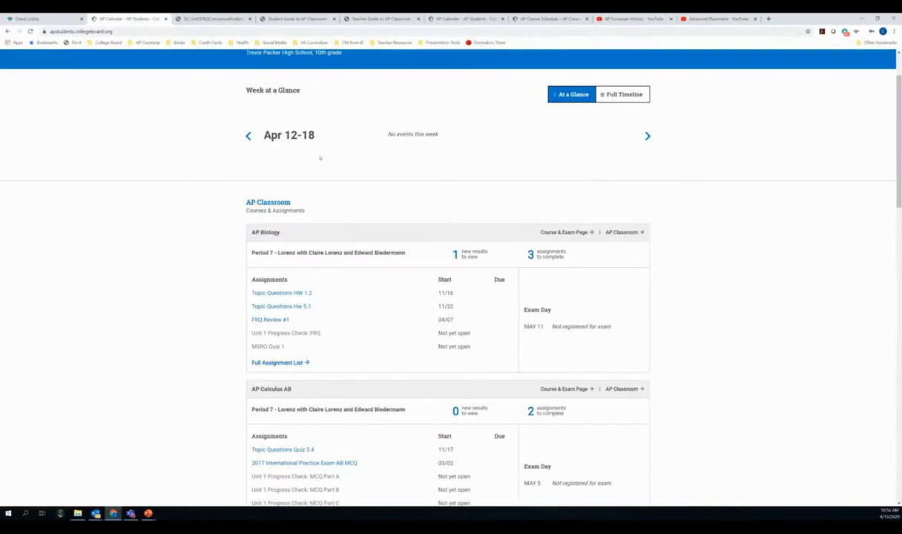
pyautogui.scroll(-1, 428, 282)
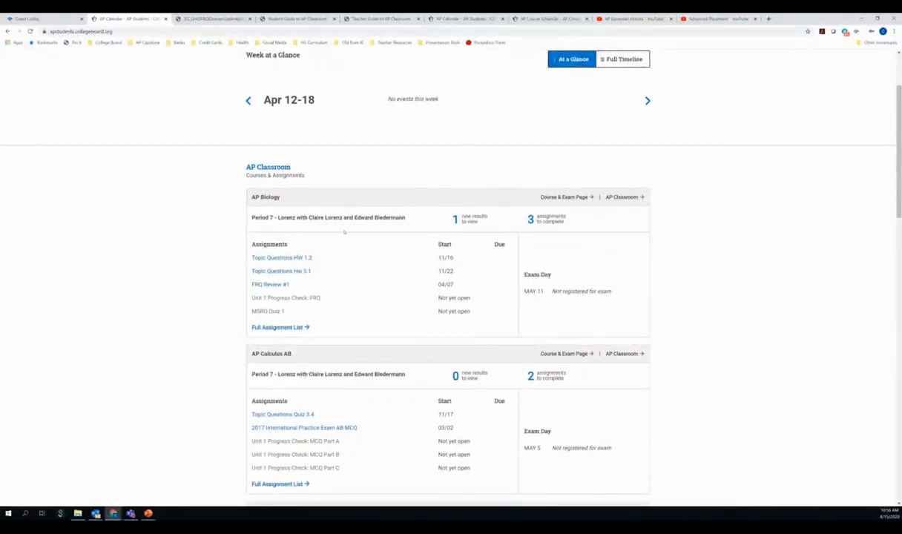
pyautogui.scroll(-2, 344, 232)
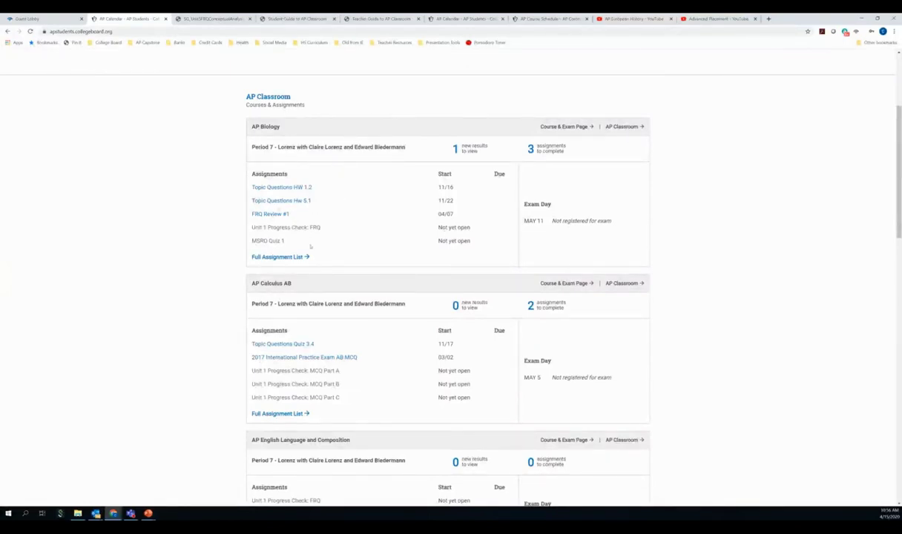
pyautogui.scroll(-1, 403, 296)
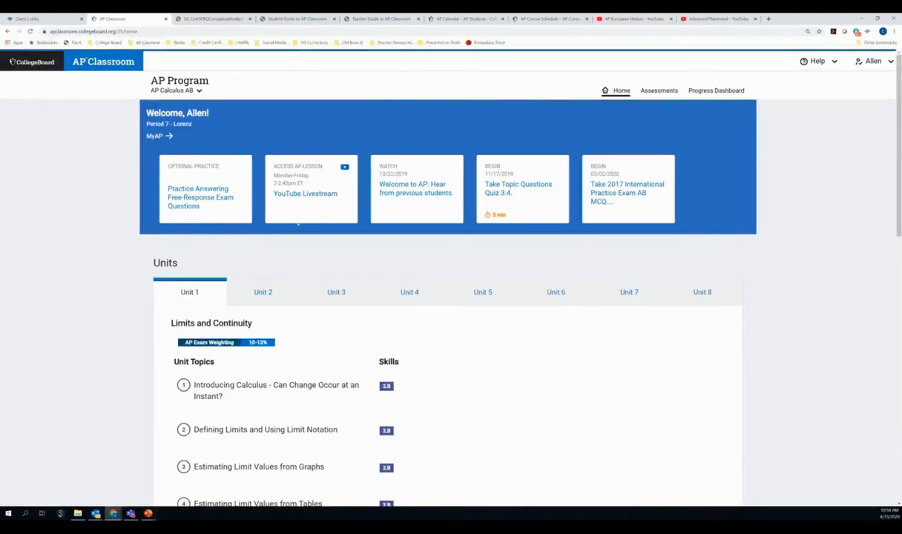
# Browse the AP Calculus AB YouTube livestream playlist, then return to the AP Calculus AB course page.
pyautogui.click(297, 195)
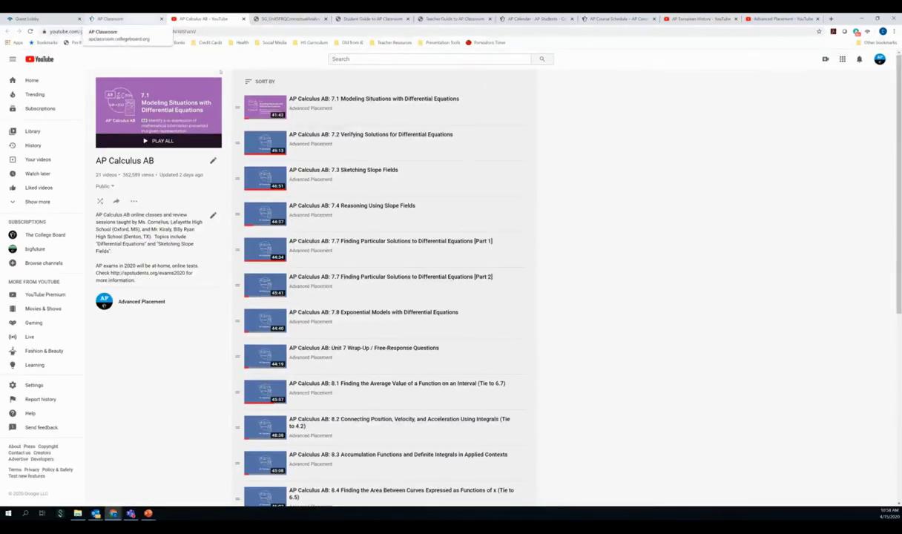
pyautogui.scroll(-3, 325, 328)
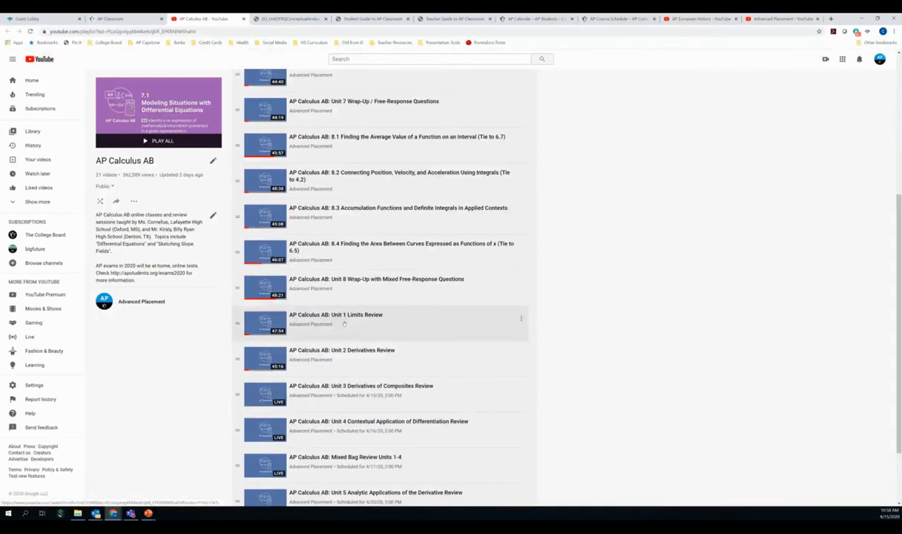
pyautogui.scroll(-1, 326, 336)
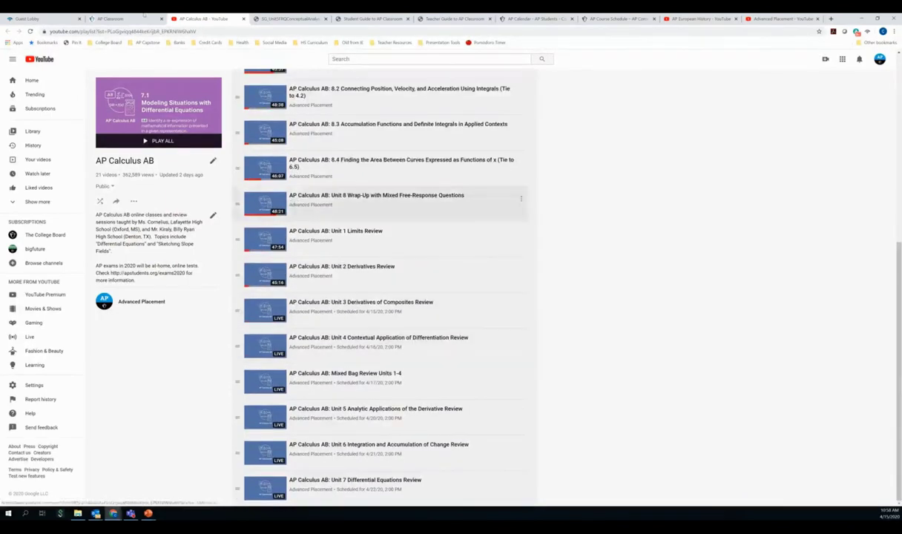
pyautogui.click(112, 19)
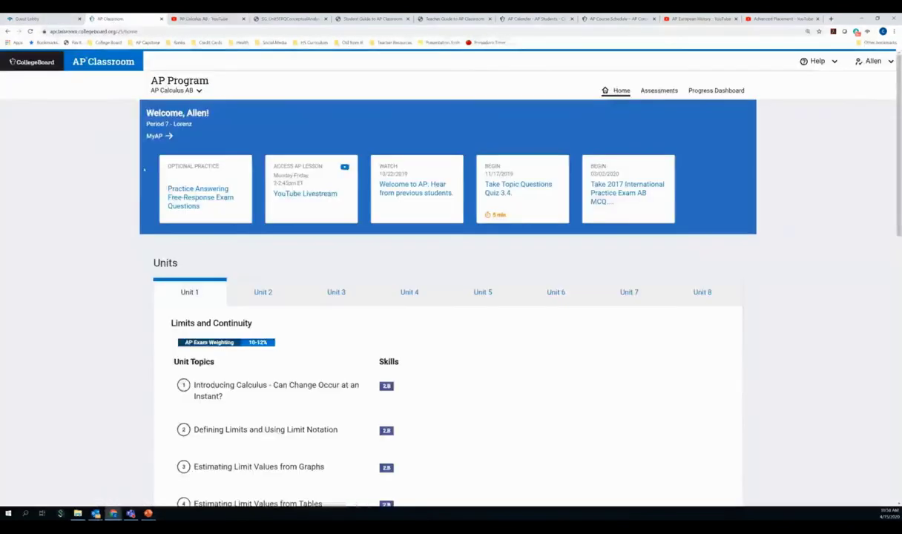
# Browse the Optional Student Practice free-response assignments to reach Units 1, 4, 5, 6 FRQ.
pyautogui.click(186, 200)
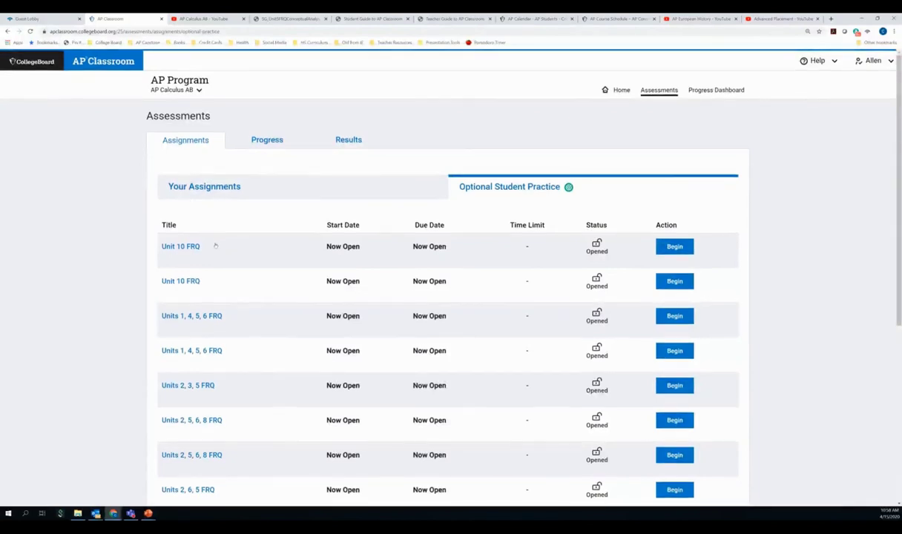
pyautogui.scroll(-1, 215, 245)
pyautogui.scroll(-1, 215, 244)
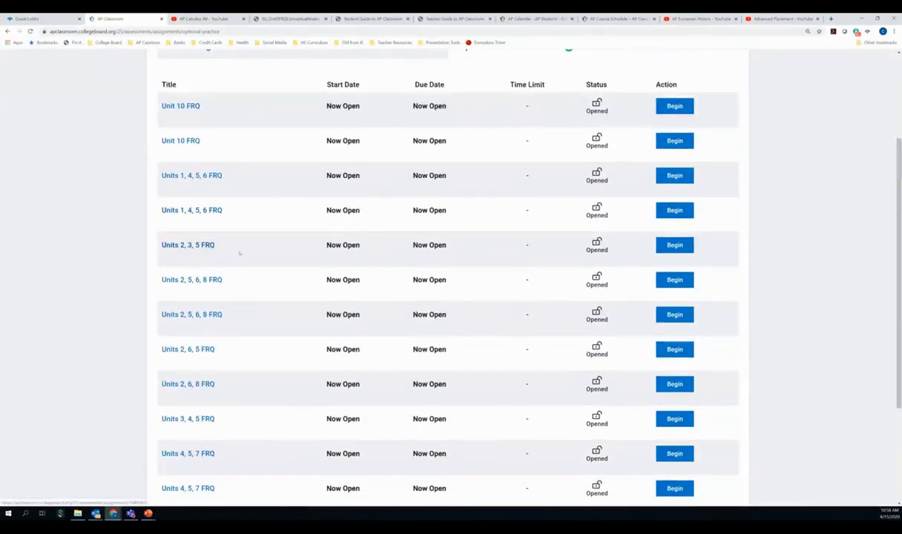
pyautogui.scroll(-2, 248, 258)
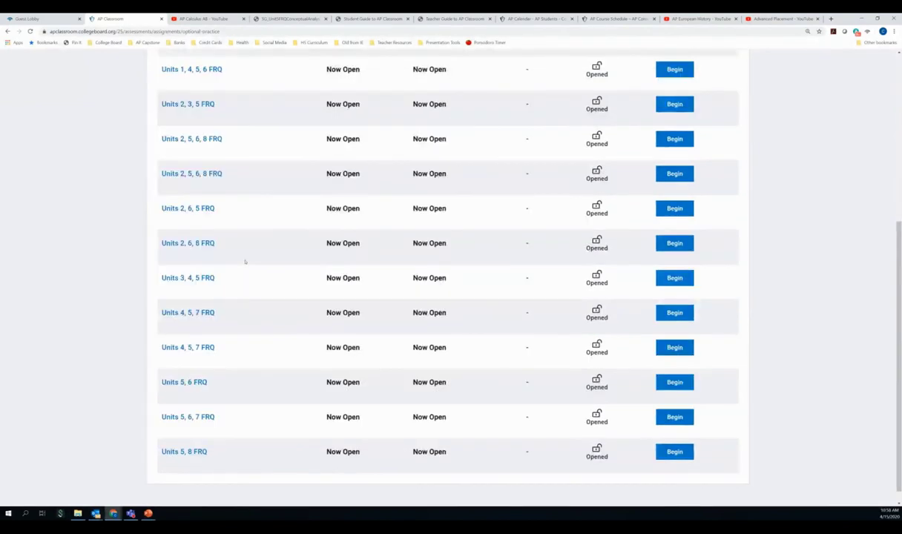
pyautogui.scroll(3, 245, 261)
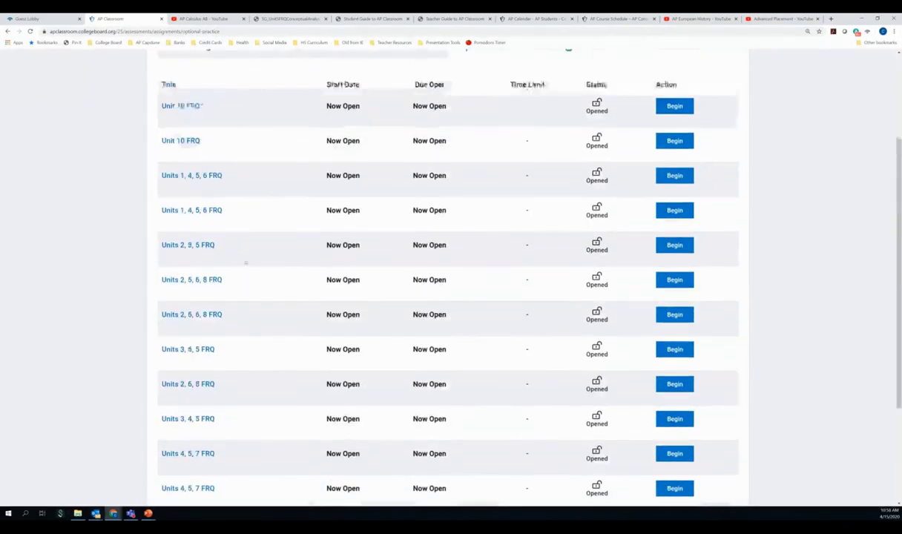
pyautogui.scroll(1, 245, 261)
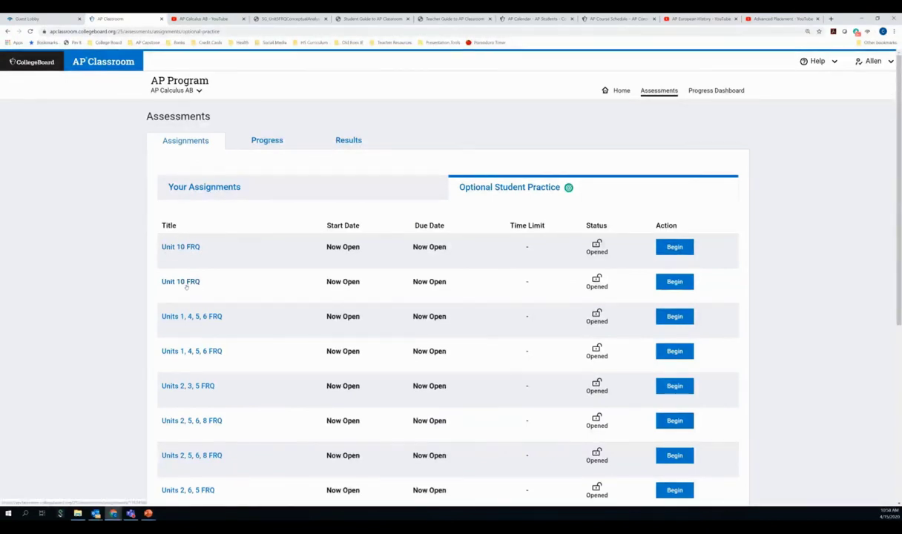
pyautogui.scroll(-3, 188, 312)
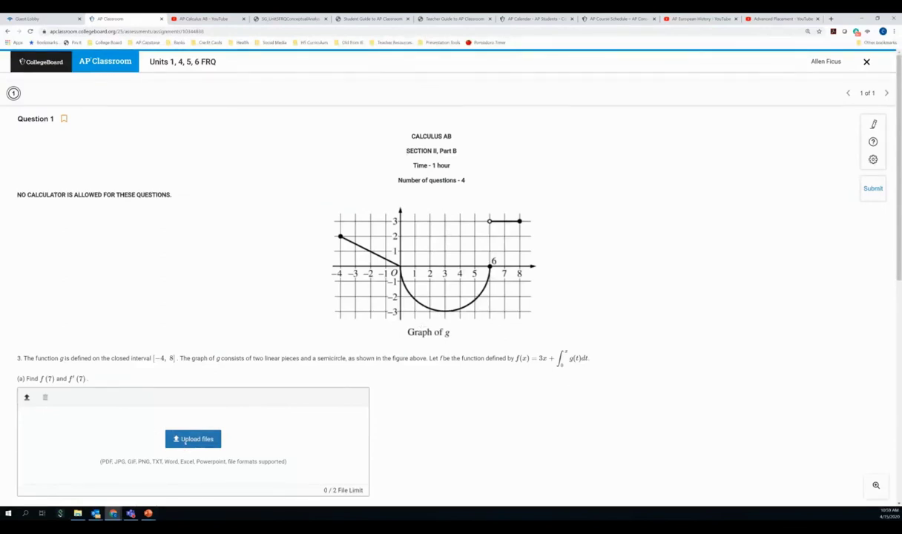
pyautogui.scroll(-1, 195, 443)
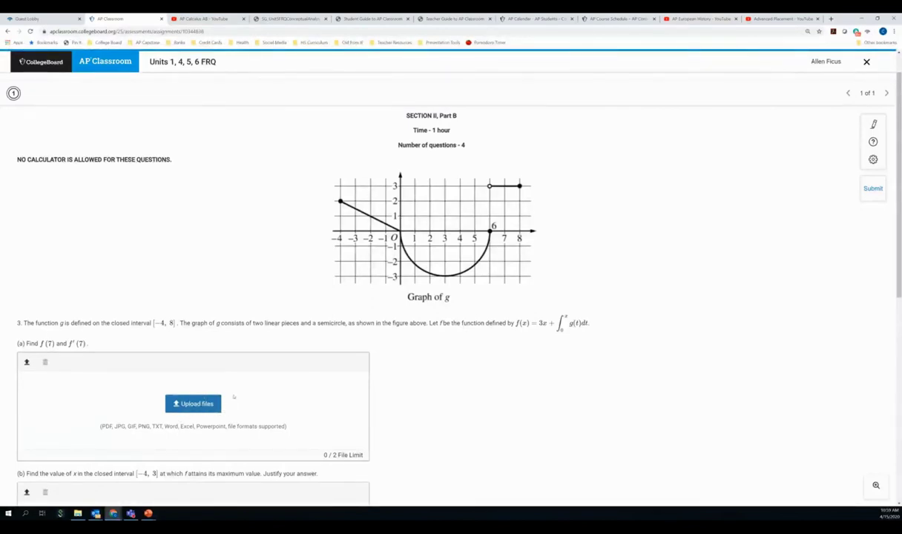
pyautogui.scroll(-2, 234, 397)
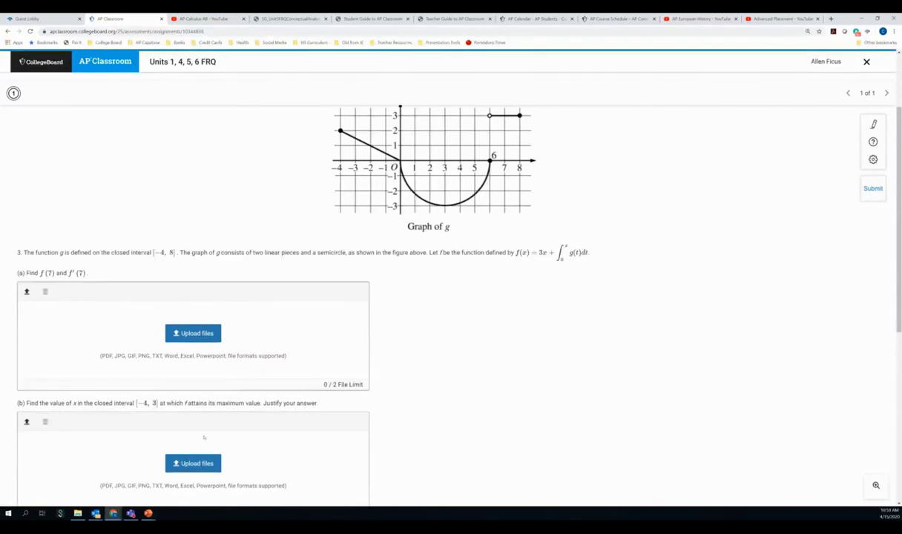
pyautogui.scroll(-4, 204, 437)
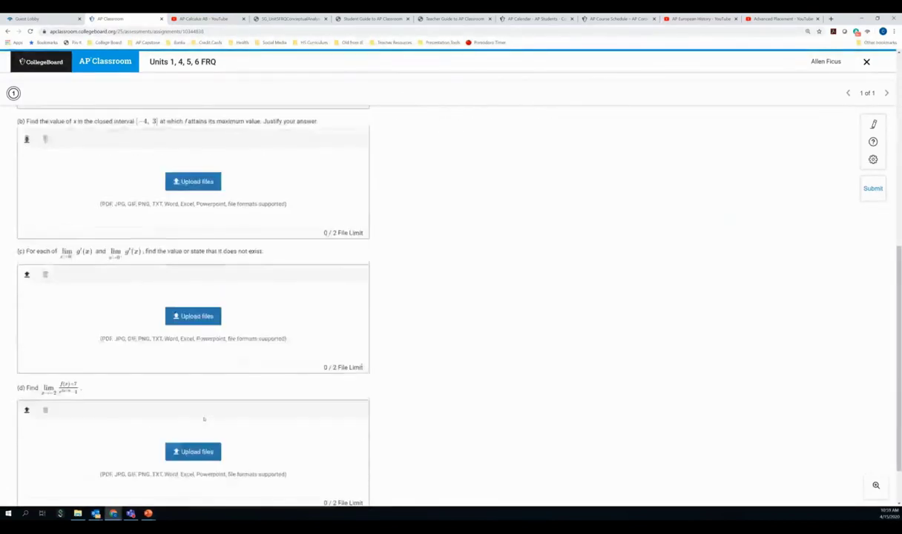
pyautogui.scroll(-1, 204, 419)
pyautogui.scroll(6, 451, 406)
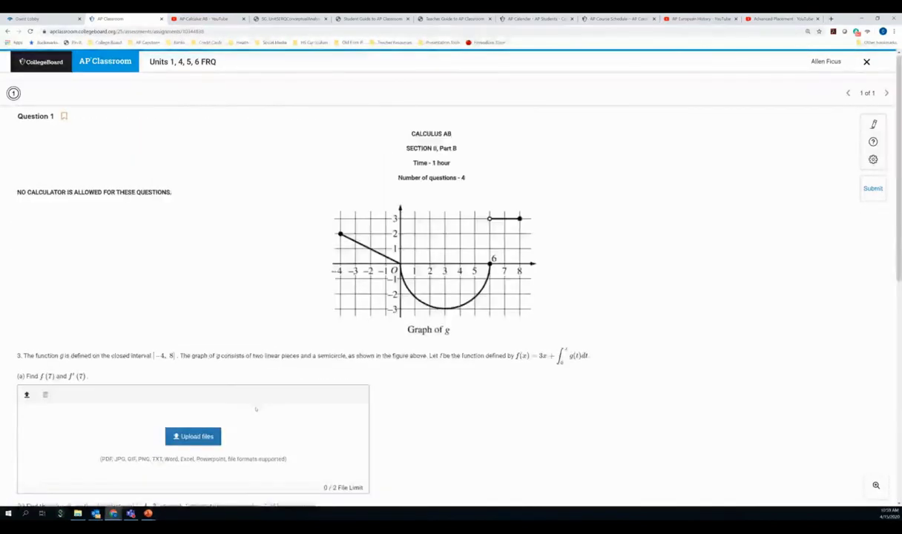
# Start submitting the FRQ despite the unanswered question and choose to review scoring first.
pyautogui.click(874, 189)
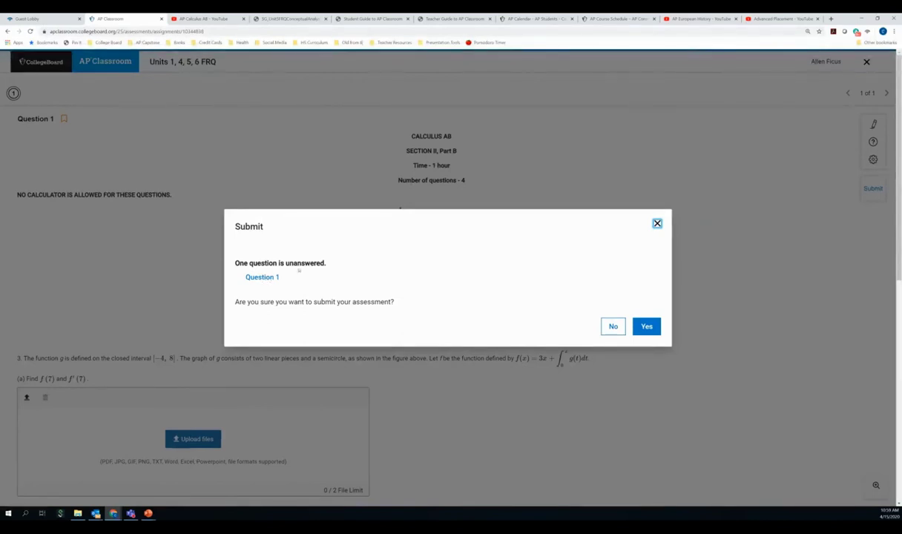
pyautogui.click(657, 331)
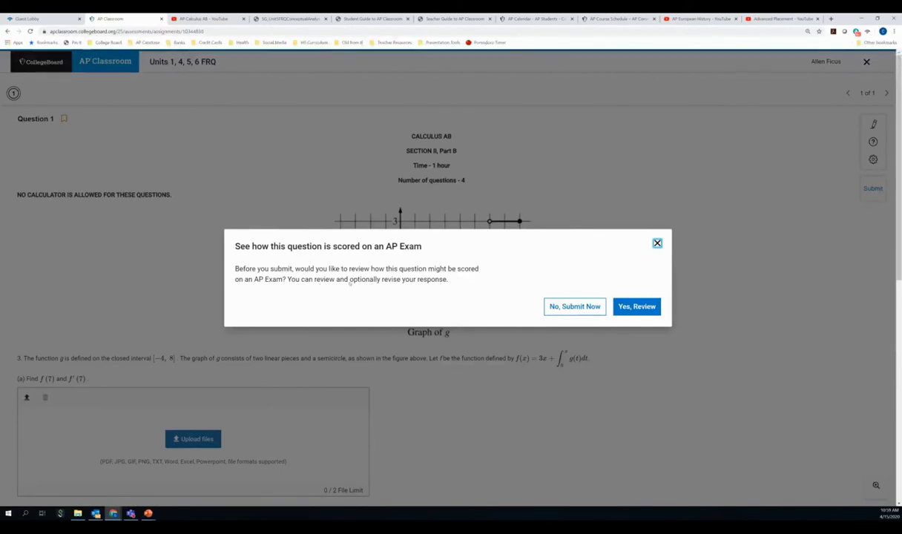
pyautogui.click(637, 307)
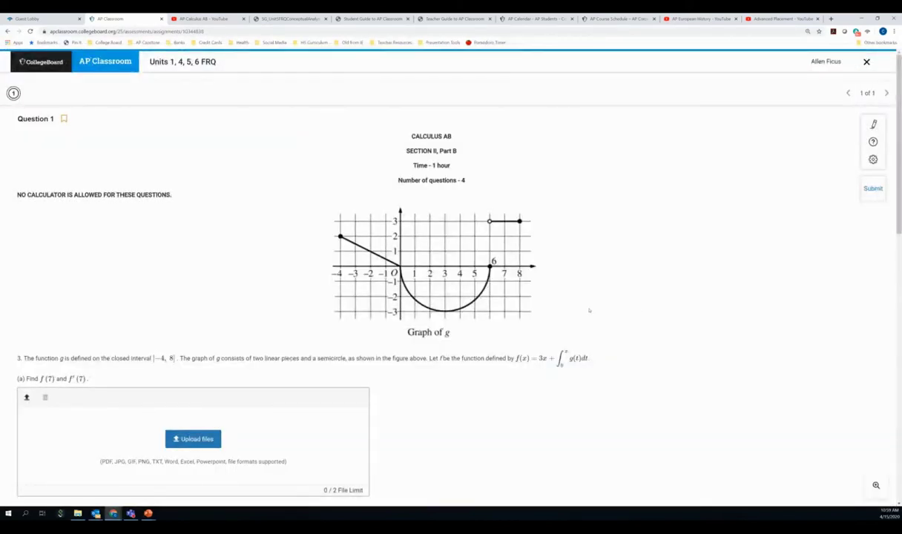
pyautogui.scroll(-5, 575, 312)
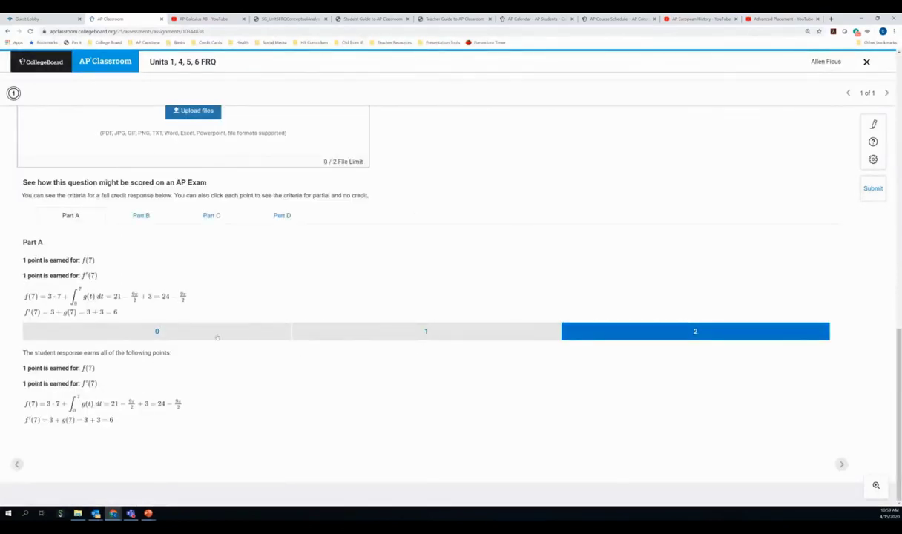
# View the scoring criteria for Parts B, C and D, then exit the assignment with progress saved.
pyautogui.click(141, 215)
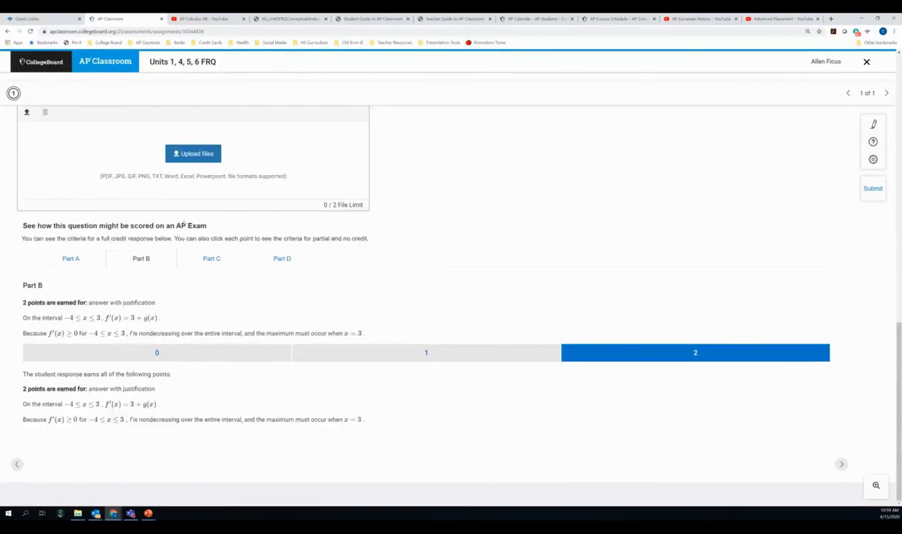
pyautogui.click(210, 259)
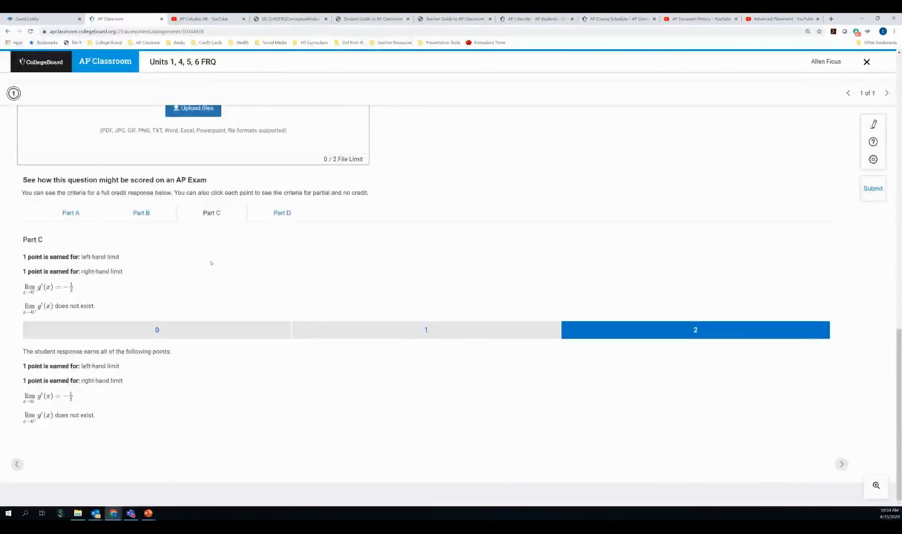
pyautogui.click(263, 205)
pyautogui.rightClick(791, 222)
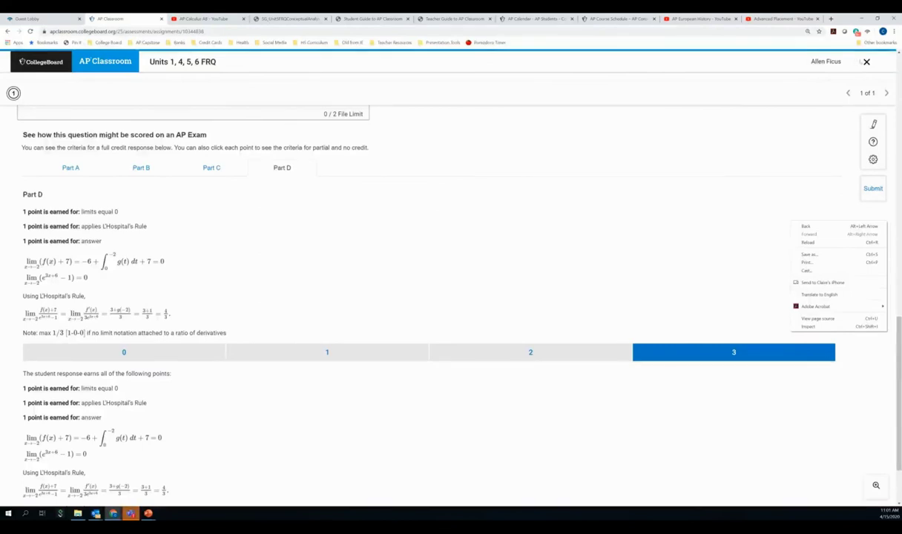
pyautogui.press('Escape')
pyautogui.click(867, 61)
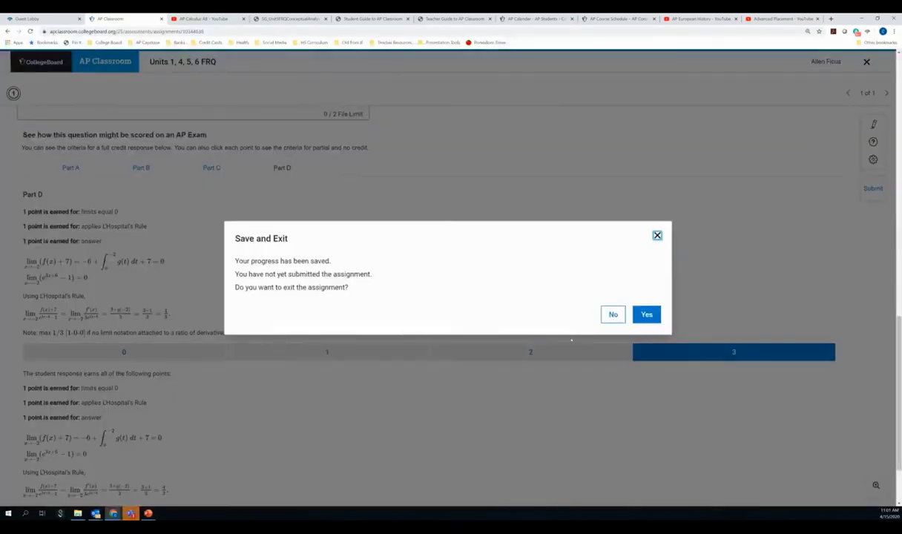
pyautogui.click(646, 315)
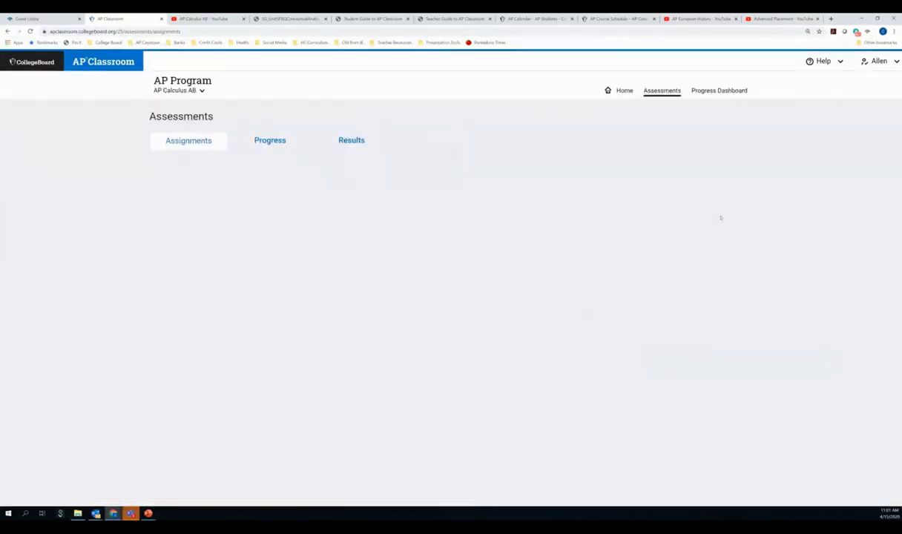
# Open the Help panel, check the Type of issue options, and start writing in the Message box.
pyautogui.click(834, 61)
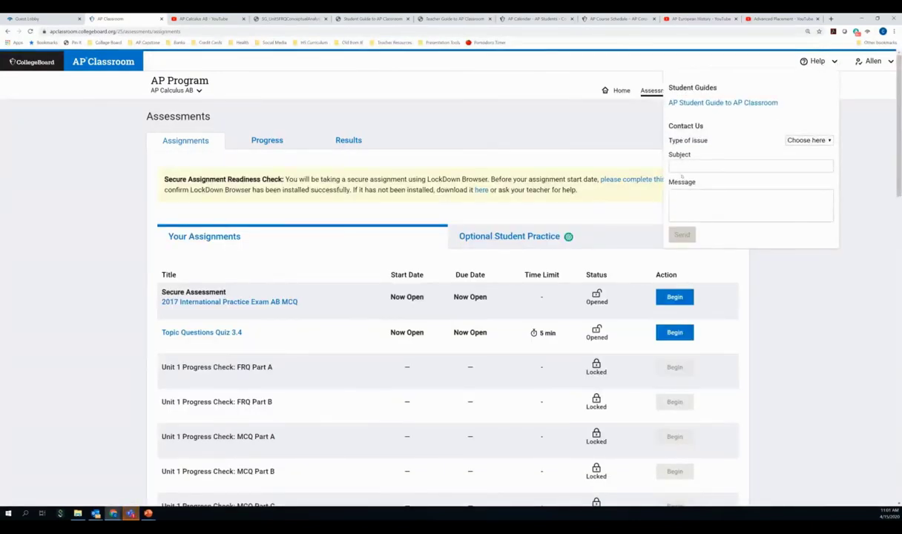
pyautogui.click(810, 141)
pyautogui.click(728, 207)
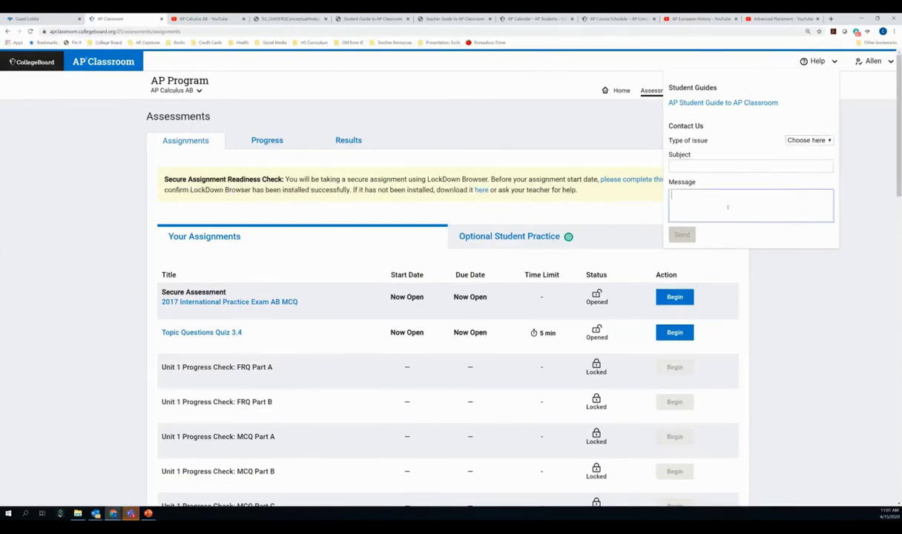